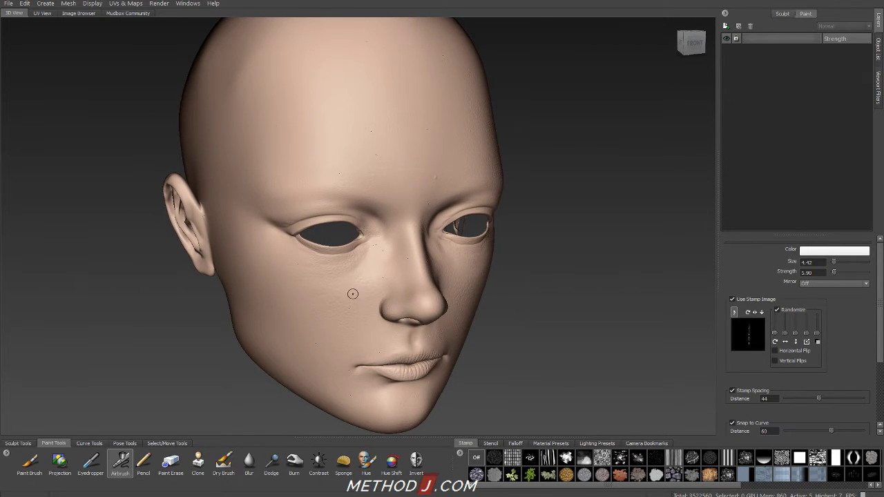
# Step: Try to airbrush the forehead of the head model and cancel the texture coordinate setup
pyautogui.moveTo(339, 283)
pyautogui.mouseDown()
pyautogui.moveTo(353, 278)
pyautogui.moveTo(310, 163)
pyautogui.mouseUp()
pyautogui.click(121, 464)
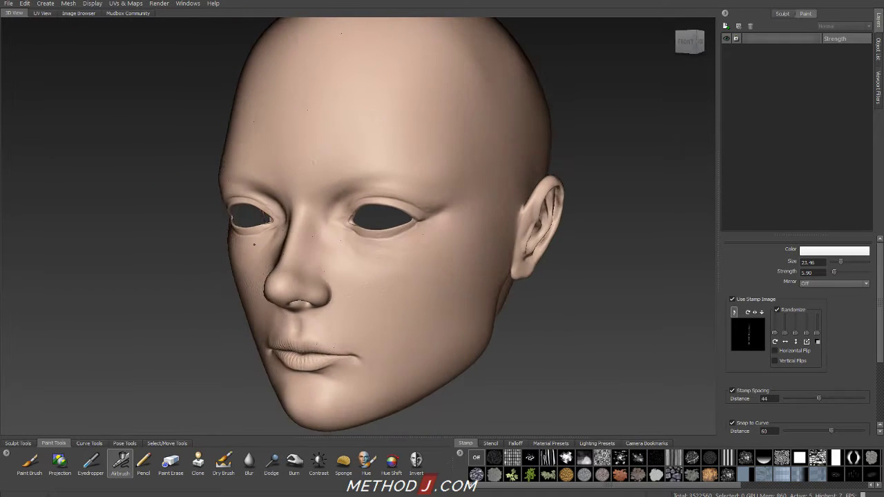
pyautogui.click(338, 95)
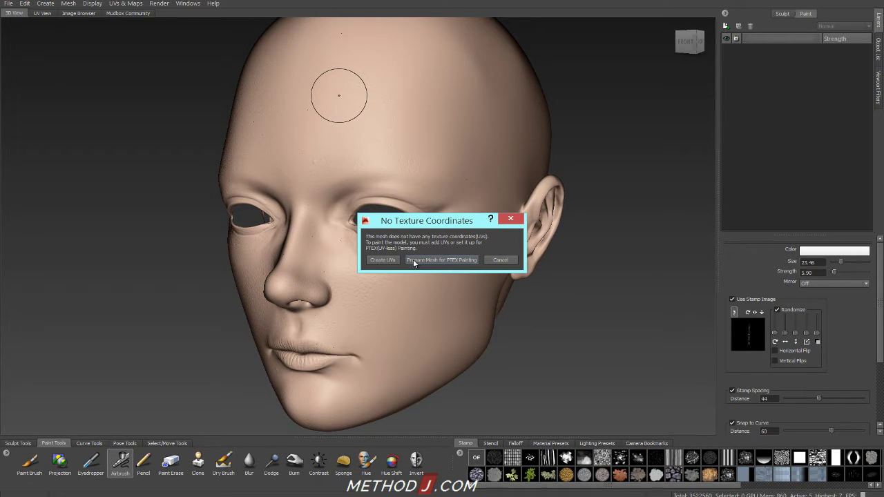
pyautogui.click(501, 263)
# Step: Step the head mesh down to subdivision level 0
pyautogui.moveTo(484, 276)
pyautogui.keyDown('alt'); pyautogui.mouseDown()
pyautogui.moveTo(417, 297)
pyautogui.moveTo(437, 297)
pyautogui.mouseUp(); pyautogui.keyUp('alt')
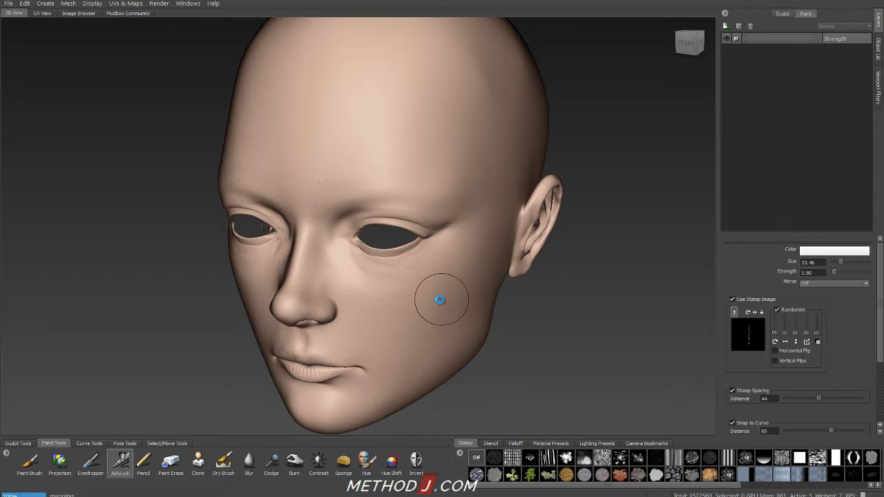
pyautogui.press('pageup')
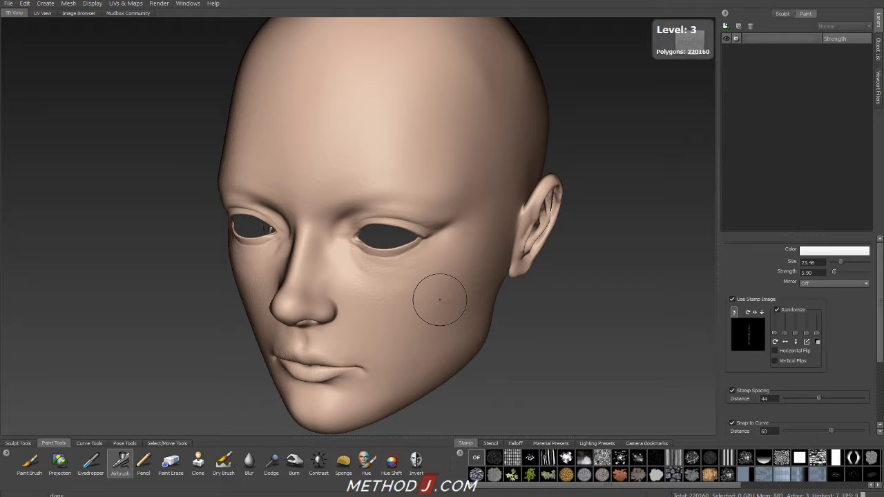
pyautogui.press('pagedown')
pyautogui.press('pagedown')
pyautogui.press('pagedown')
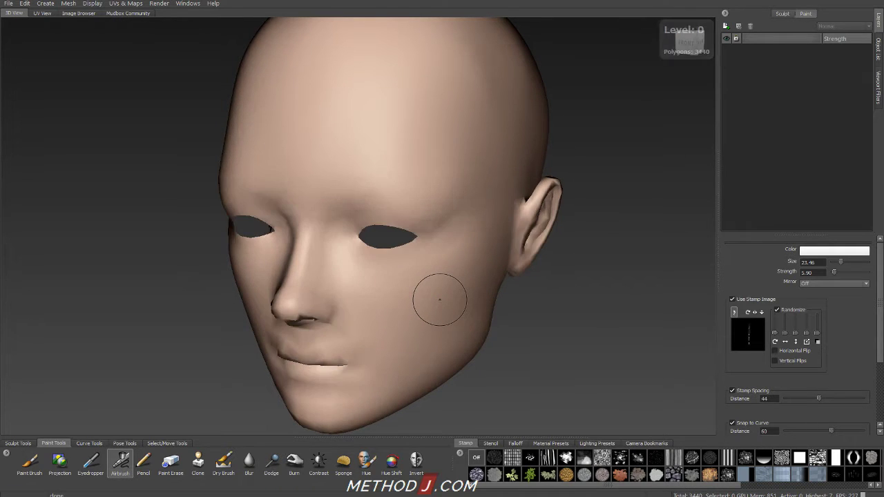
# Step: Select the level 0 head model and send it to Maya as a new scene
pyautogui.rightClick(390, 169)
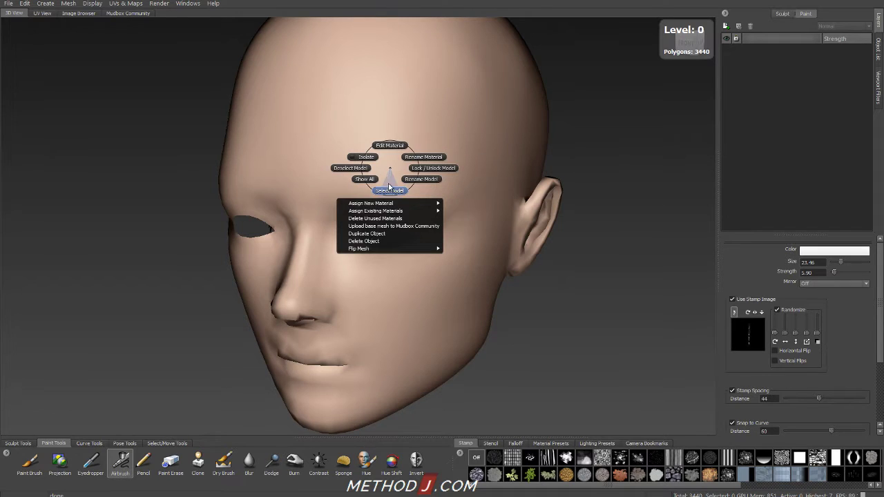
pyautogui.click(389, 191)
pyautogui.click(7, 4)
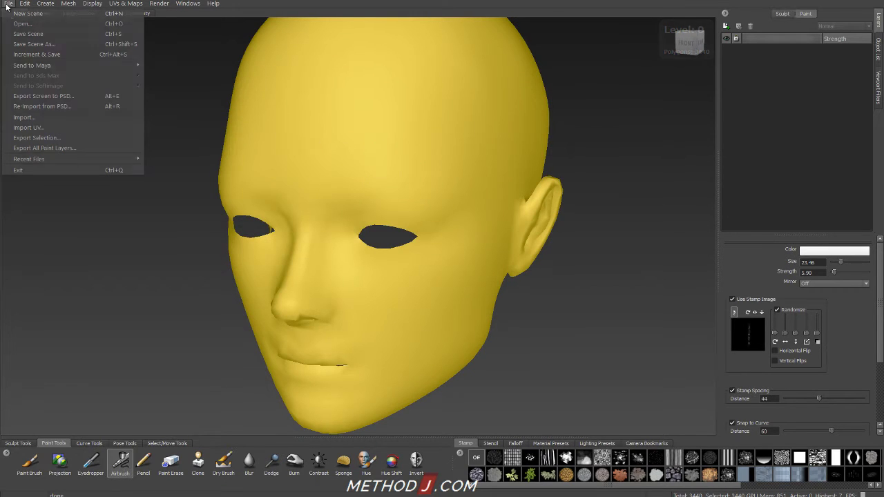
pyautogui.moveTo(33, 66)
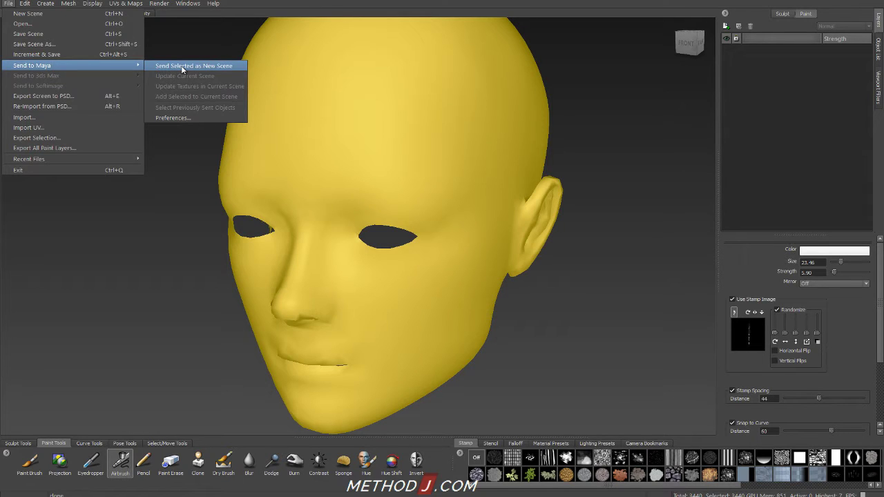
pyautogui.click(183, 67)
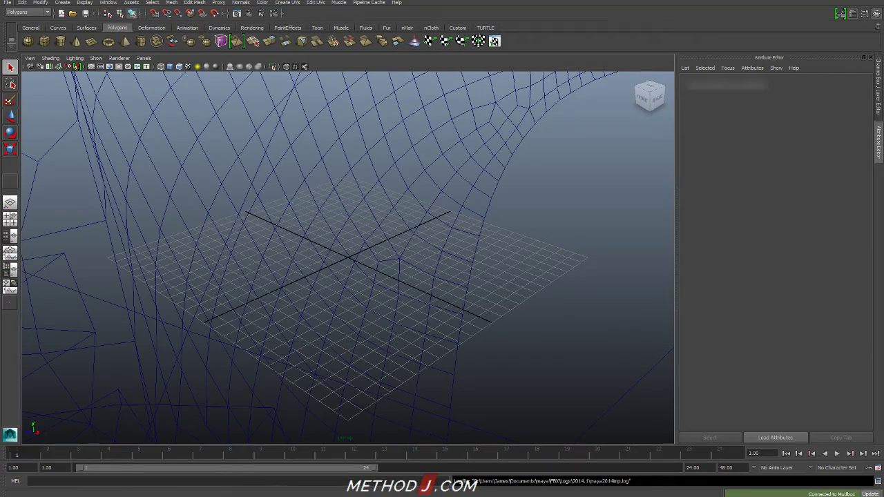
# Step: Display the imported head in shaded mode in the Maya viewport
pyautogui.keyDown('alt'); pyautogui.moveTo(414, 221); pyautogui.dragTo(8, 244, button='right'); pyautogui.keyUp('alt')
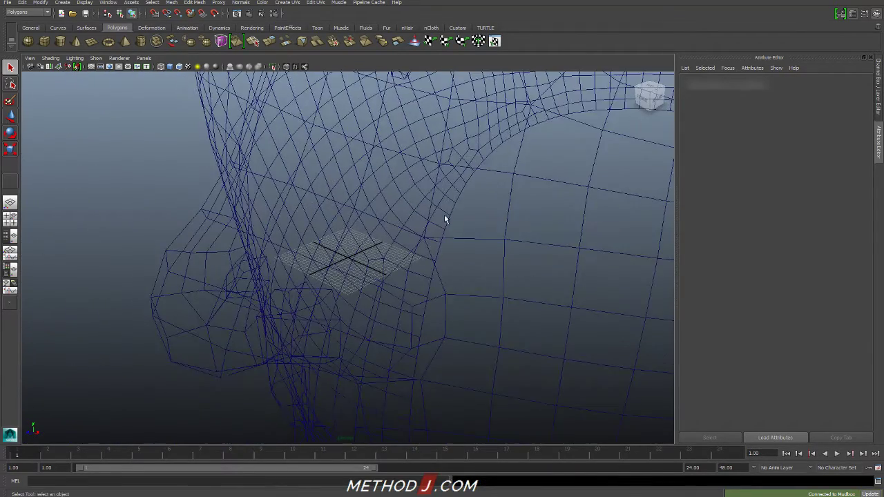
pyautogui.scroll(-10, 445, 220)
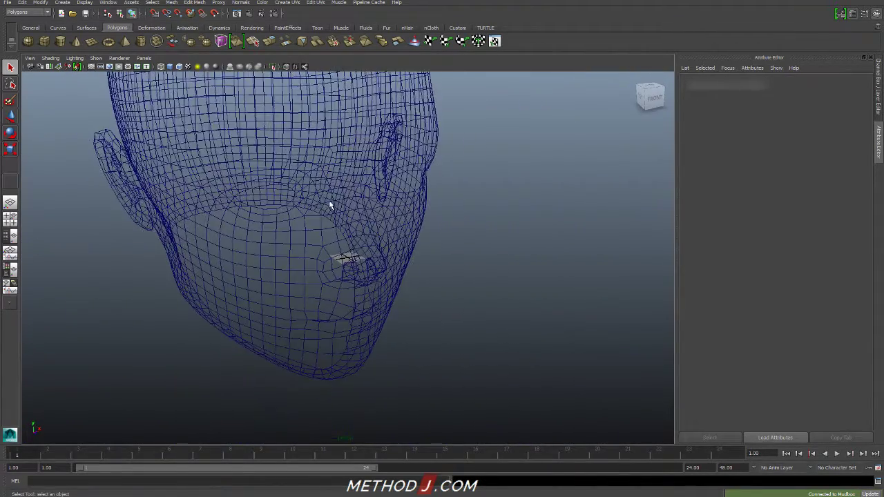
pyautogui.keyDown('alt'); pyautogui.moveTo(330, 205); pyautogui.dragTo(337, 229); pyautogui.keyUp('alt')
pyautogui.press('5')
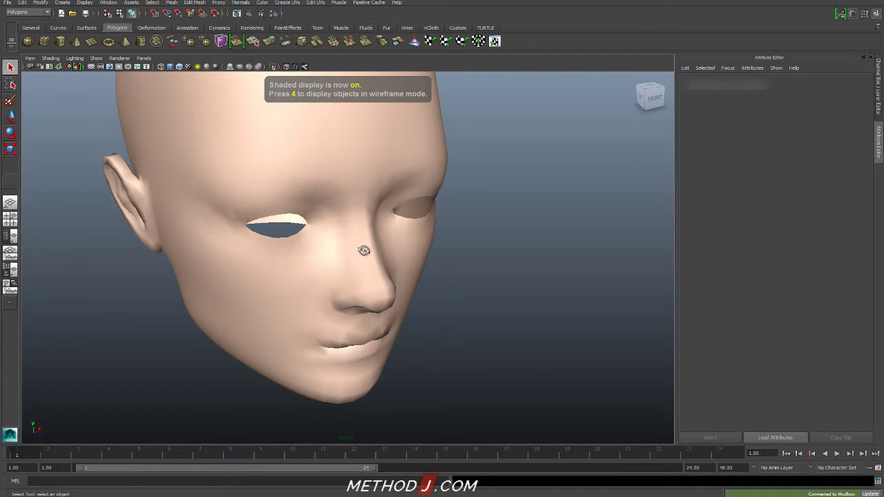
pyautogui.moveTo(365, 252)
pyautogui.keyDown('alt'); pyautogui.mouseDown()
pyautogui.moveTo(354, 238)
pyautogui.moveTo(396, 237)
pyautogui.moveTo(351, 236)
pyautogui.moveTo(352, 247)
pyautogui.mouseUp(); pyautogui.keyUp('alt')
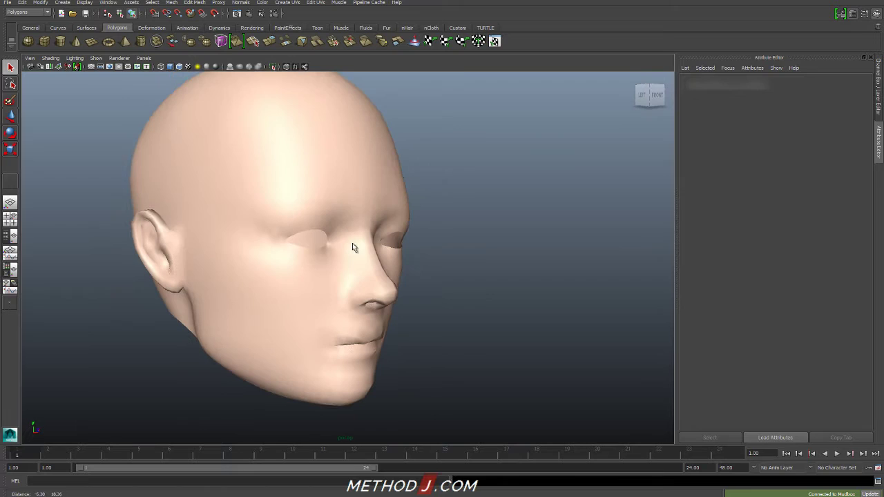
# Step: Select the head mesh and open the UV Texture Editor for it
pyautogui.click(330, 152)
pyautogui.keyDown('alt'); pyautogui.moveTo(330, 149); pyautogui.dragTo(310, 146); pyautogui.keyUp('alt')
pyautogui.press('space')
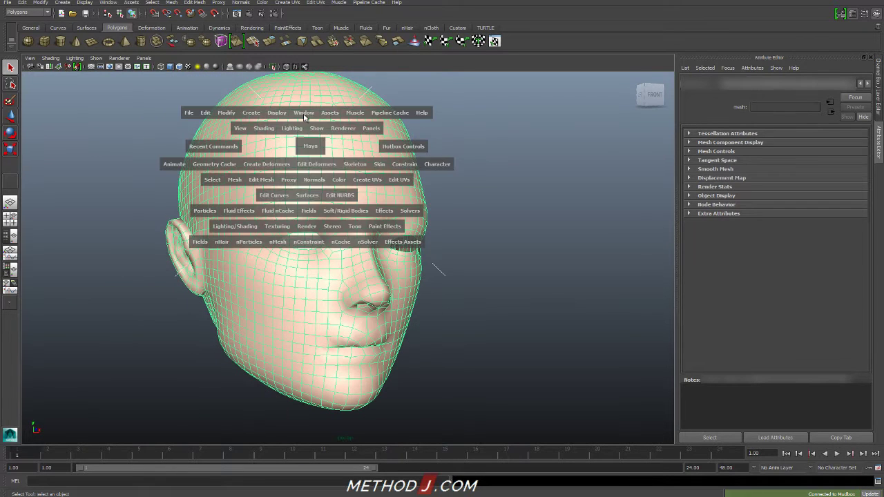
pyautogui.click(305, 114)
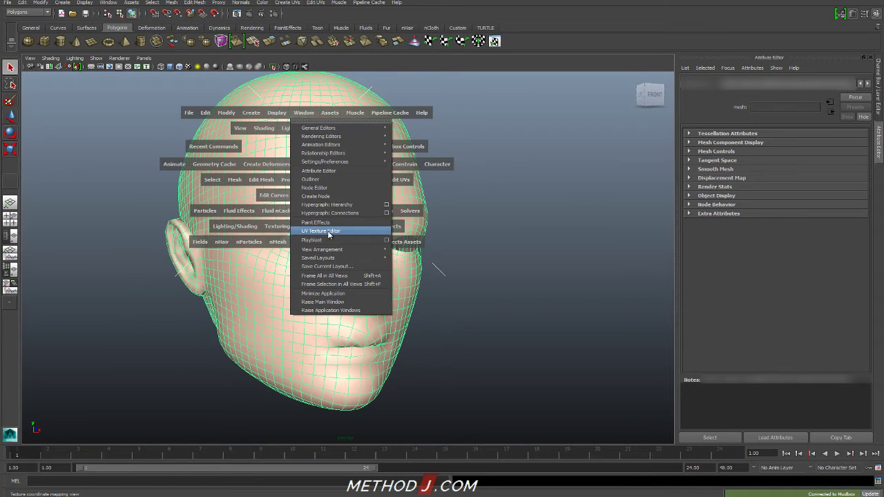
pyautogui.moveTo(328, 235); pyautogui.dragTo(329, 235)
pyautogui.keyDown('alt'); pyautogui.moveTo(650, 318); pyautogui.dragTo(448, 316, button='right'); pyautogui.keyUp('alt')
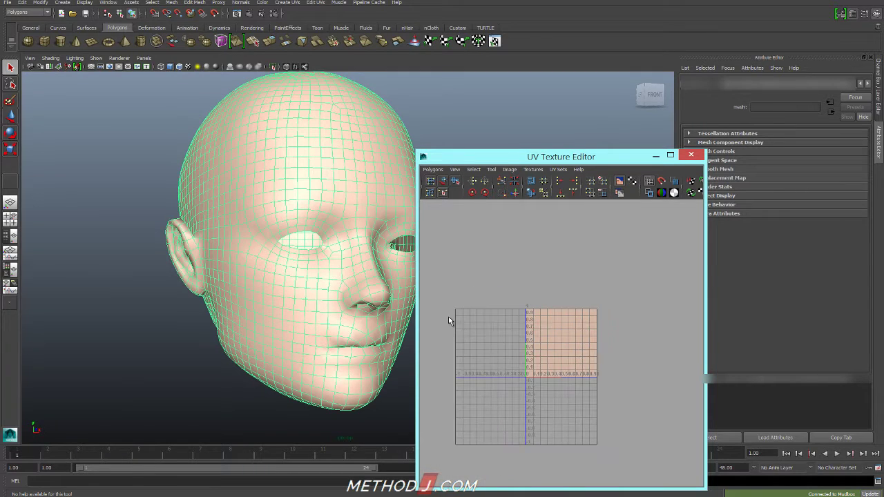
pyautogui.keyDown('alt'); pyautogui.moveTo(473, 326); pyautogui.dragTo(480, 305, button='middle'); pyautogui.keyUp('alt')
pyautogui.scroll(3, 552, 318)
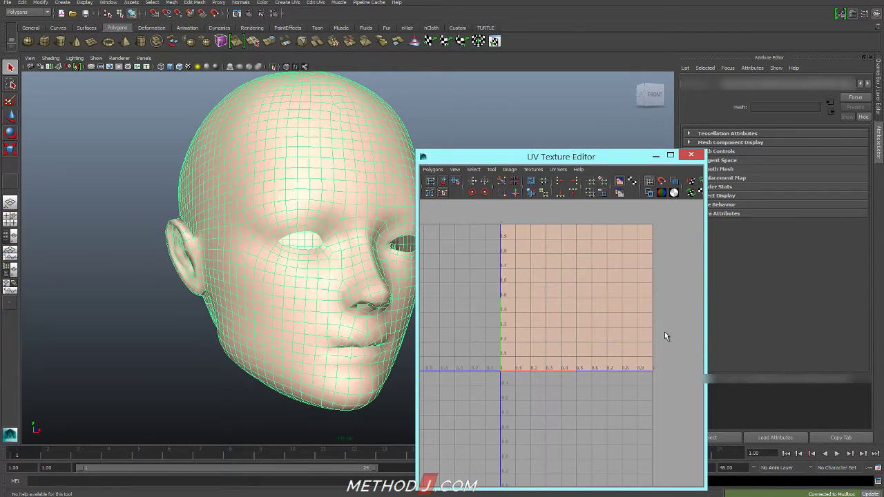
pyautogui.click(560, 171)
pyautogui.keyDown('alt'); pyautogui.moveTo(316, 272); pyautogui.dragTo(385, 288); pyautogui.keyUp('alt')
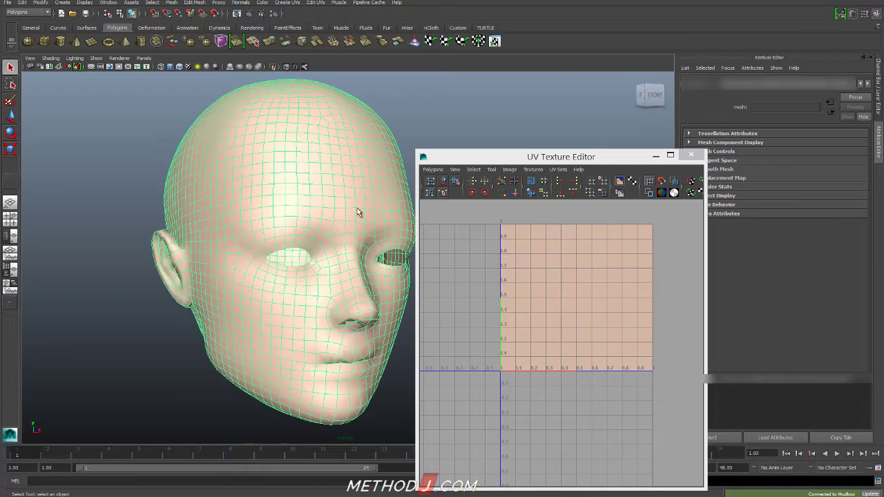
# Step: Apply Automatic Mapping to the head and turn off the image display in the UV Texture Editor
pyautogui.click(291, 3)
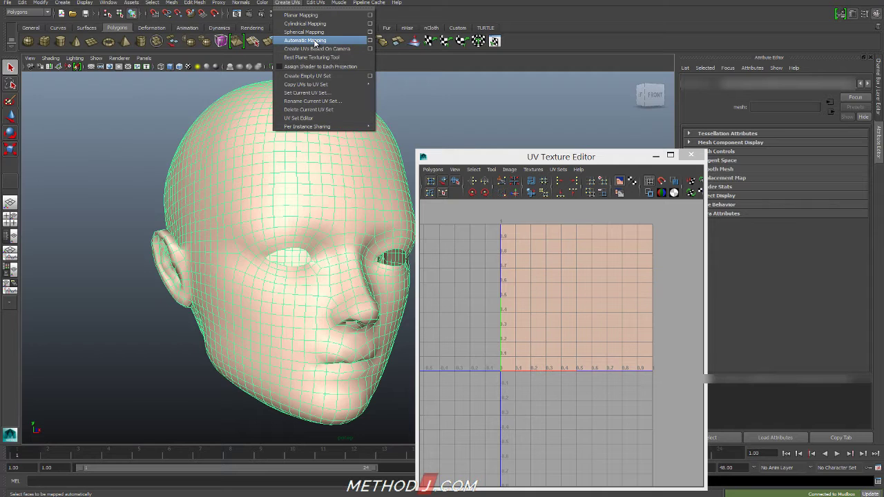
pyautogui.click(315, 40)
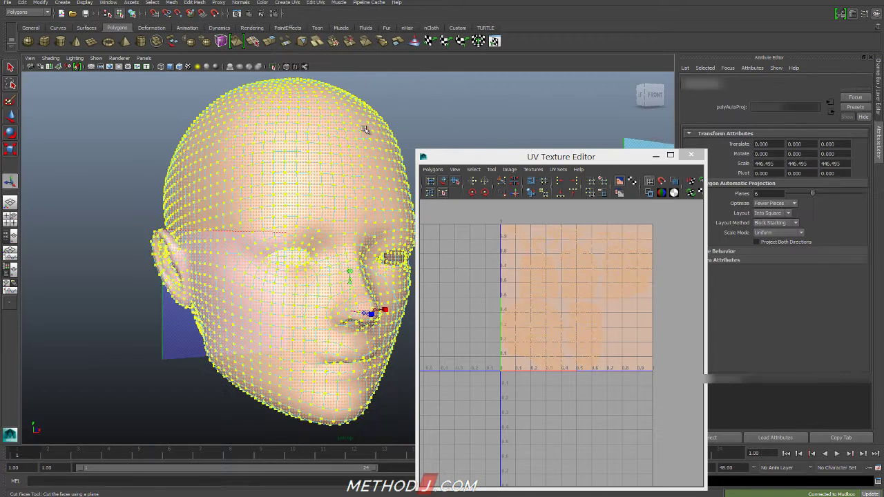
pyautogui.click(620, 181)
pyautogui.keyDown('alt'); pyautogui.moveTo(579, 300); pyautogui.dragTo(569, 323, button='middle'); pyautogui.keyUp('alt')
pyautogui.keyDown('alt'); pyautogui.moveTo(569, 323); pyautogui.dragTo(692, 335, button='right'); pyautogui.keyUp('alt')
pyautogui.keyDown('alt'); pyautogui.moveTo(565, 268); pyautogui.dragTo(555, 307, button='middle'); pyautogui.keyUp('alt')
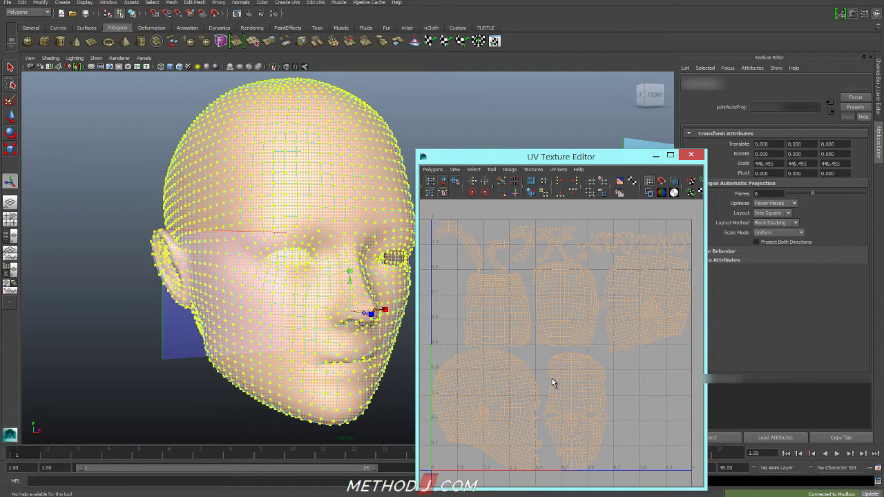
# Step: Select the outer faces of the head's right ear in face mode
pyautogui.moveTo(342, 204); pyautogui.dragTo(371, 194, button='right')
pyautogui.moveTo(351, 230)
pyautogui.keyDown('alt'); pyautogui.mouseDown()
pyautogui.moveTo(319, 227)
pyautogui.moveTo(344, 228)
pyautogui.mouseUp(); pyautogui.keyUp('alt')
pyautogui.keyDown('alt'); pyautogui.moveTo(344, 228); pyautogui.dragTo(394, 226, button='middle'); pyautogui.keyUp('alt')
pyautogui.keyDown('alt'); pyautogui.moveTo(394, 226); pyautogui.dragTo(302, 233); pyautogui.keyUp('alt')
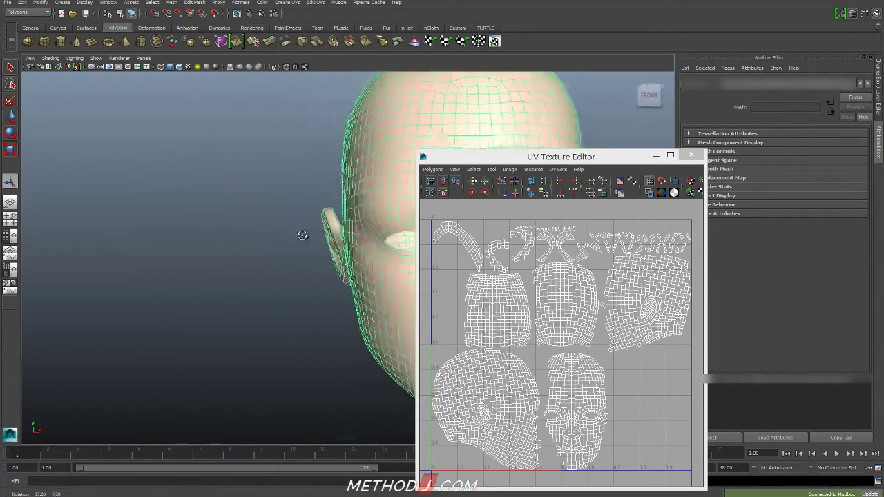
pyautogui.keyDown('alt'); pyautogui.moveTo(303, 233); pyautogui.dragTo(410, 248, button='right'); pyautogui.keyUp('alt')
pyautogui.moveTo(336, 198); pyautogui.dragTo(336, 216, button='right')
pyautogui.moveTo(295, 182); pyautogui.dragTo(342, 285)
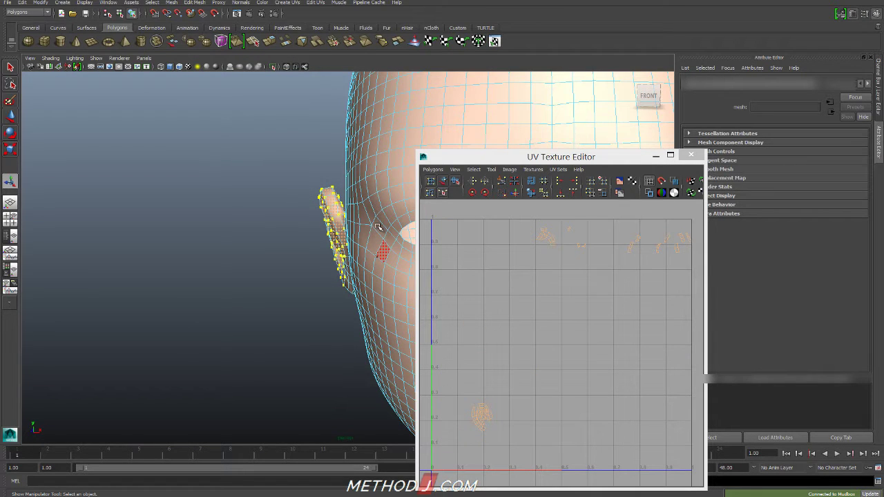
pyautogui.keyDown('alt'); pyautogui.moveTo(378, 226); pyautogui.dragTo(339, 205); pyautogui.keyUp('alt')
pyautogui.press('w')
pyautogui.keyDown('alt'); pyautogui.moveTo(355, 241); pyautogui.dragTo(270, 259); pyautogui.keyUp('alt')
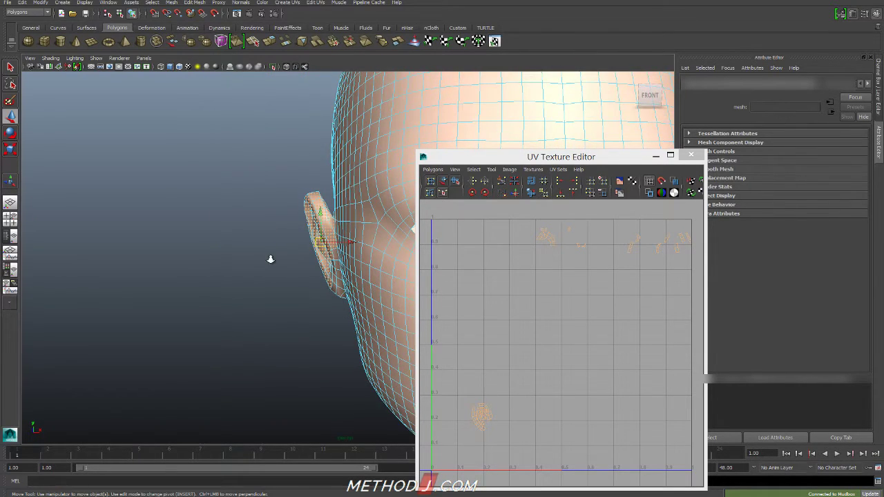
# Step: Return the head to object mode and assign the existing lambert1 material to it
pyautogui.keyDown('alt'); pyautogui.moveTo(271, 260); pyautogui.dragTo(345, 263, button='right'); pyautogui.keyUp('alt')
pyautogui.moveTo(353, 221)
pyautogui.mouseDown(button='right')
pyautogui.moveTo(397, 210)
pyautogui.moveTo(366, 225)
pyautogui.mouseUp(button='right')
pyautogui.click(369, 217)
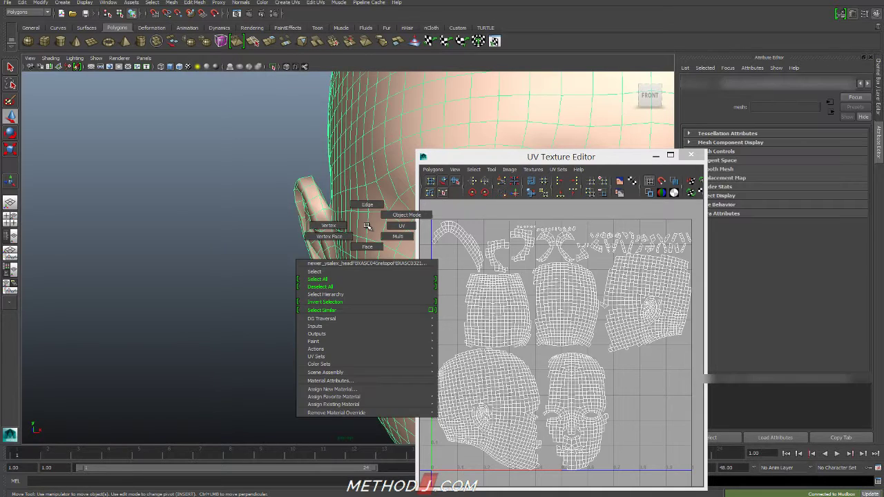
pyautogui.moveTo(380, 404)
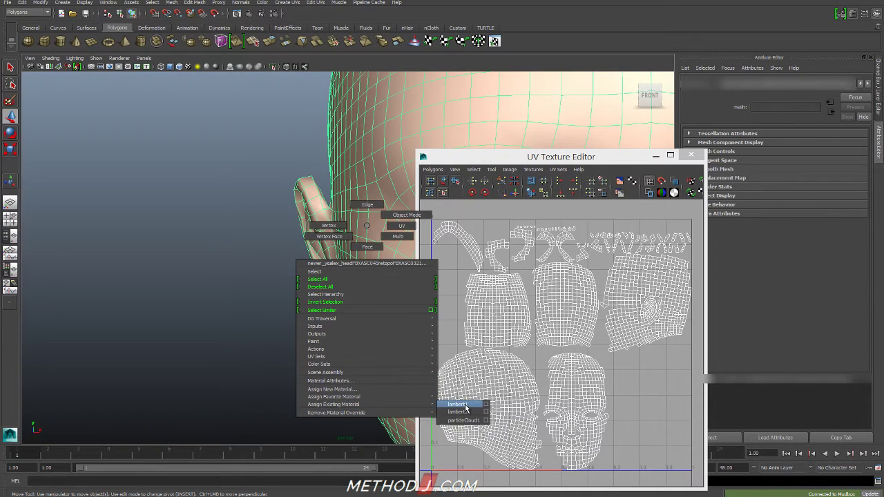
pyautogui.click(457, 409)
# Step: Select all faces of the character's right ear, refining the selection along the seam behind the ear
pyautogui.moveTo(309, 197); pyautogui.dragTo(309, 225, button='right')
pyautogui.moveTo(275, 167); pyautogui.dragTo(323, 312)
pyautogui.keyDown('shift'); pyautogui.moveTo(330, 282); pyautogui.dragTo(333, 256); pyautogui.keyUp('shift')
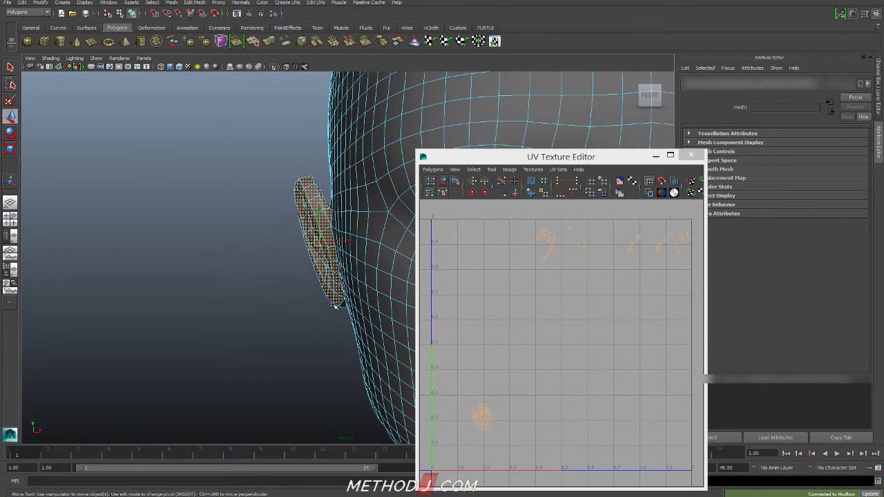
pyautogui.keyDown('alt'); pyautogui.moveTo(341, 319); pyautogui.dragTo(344, 262); pyautogui.keyUp('alt')
pyautogui.keyDown('ctrl'); pyautogui.keyDown('shift'); pyautogui.moveTo(357, 174); pyautogui.dragTo(397, 245); pyautogui.keyUp('shift'); pyautogui.keyUp('ctrl')
pyautogui.keyDown('ctrl'); pyautogui.keyDown('shift'); pyautogui.moveTo(343, 216); pyautogui.dragTo(356, 237); pyautogui.keyUp('shift'); pyautogui.keyUp('ctrl')
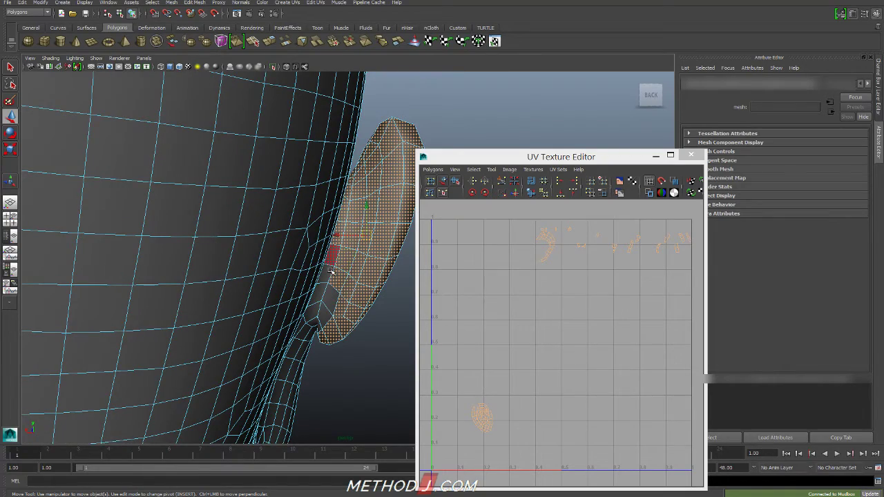
pyautogui.moveTo(330, 270)
pyautogui.keyDown('ctrl'); pyautogui.keyDown('shift'); pyautogui.mouseDown()
pyautogui.moveTo(353, 309)
pyautogui.moveTo(338, 272)
pyautogui.mouseUp(); pyautogui.keyUp('shift'); pyautogui.keyUp('ctrl')
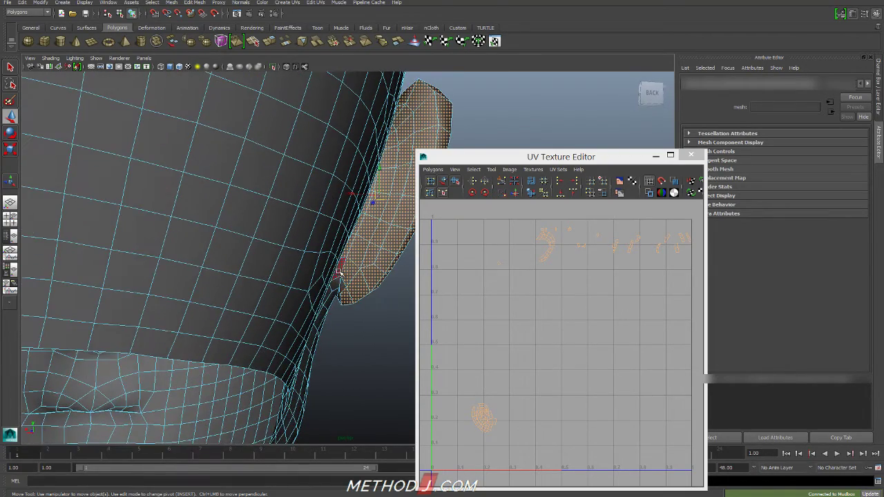
# Step: Apply a planar UV projection to the selected right ear faces and move their UV shell above the 0–1 texture square
pyautogui.keyDown('alt'); pyautogui.moveTo(365, 318); pyautogui.dragTo(248, 266); pyautogui.keyUp('alt')
pyautogui.keyDown('alt'); pyautogui.moveTo(331, 258); pyautogui.dragTo(360, 207); pyautogui.keyUp('alt')
pyautogui.keyDown('shift'); pyautogui.moveTo(619, 330); pyautogui.dragTo(528, 337, button='right'); pyautogui.keyUp('shift')
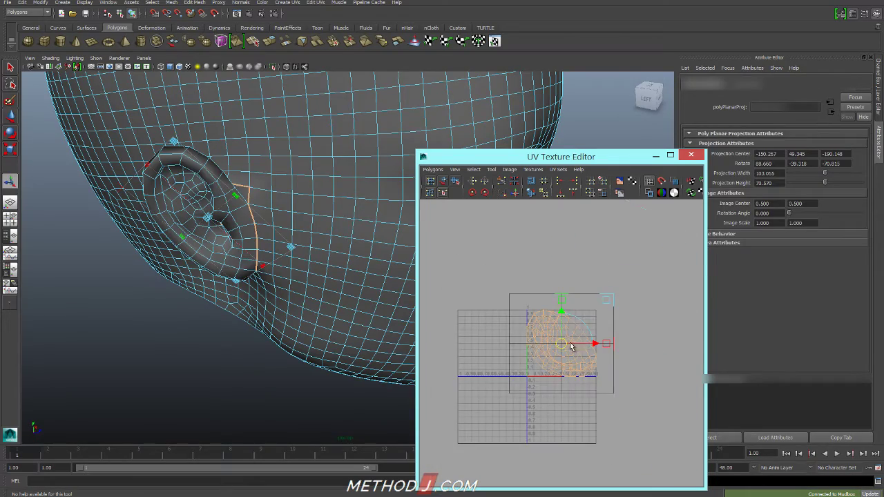
pyautogui.moveTo(560, 344); pyautogui.dragTo(555, 230)
# Step: Select the faces of the character's left ear and exclude stray faces on the side of the head
pyautogui.keyDown('alt'); pyautogui.moveTo(297, 269); pyautogui.dragTo(223, 268); pyautogui.keyUp('alt')
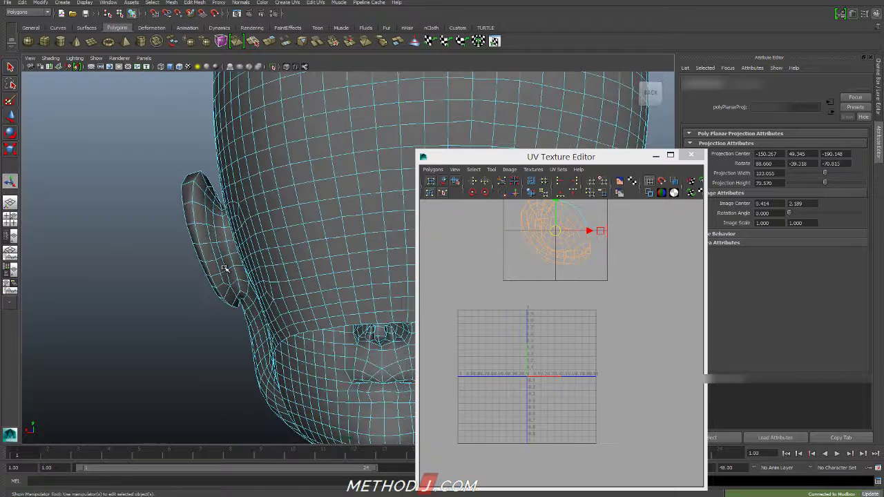
pyautogui.moveTo(148, 159); pyautogui.dragTo(217, 189)
pyautogui.keyDown('alt'); pyautogui.moveTo(181, 252); pyautogui.dragTo(198, 282); pyautogui.keyUp('alt')
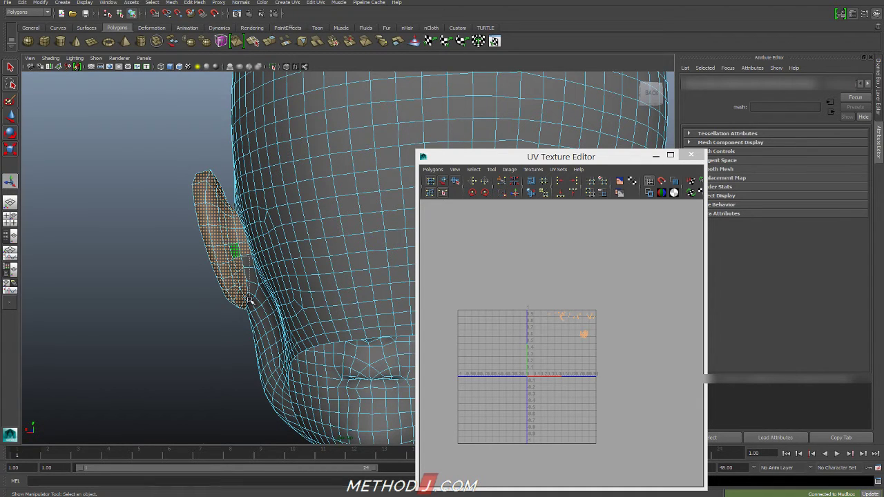
pyautogui.moveTo(249, 307)
pyautogui.keyDown('alt'); pyautogui.mouseDown()
pyautogui.moveTo(322, 300)
pyautogui.moveTo(238, 304)
pyautogui.mouseUp(); pyautogui.keyUp('alt')
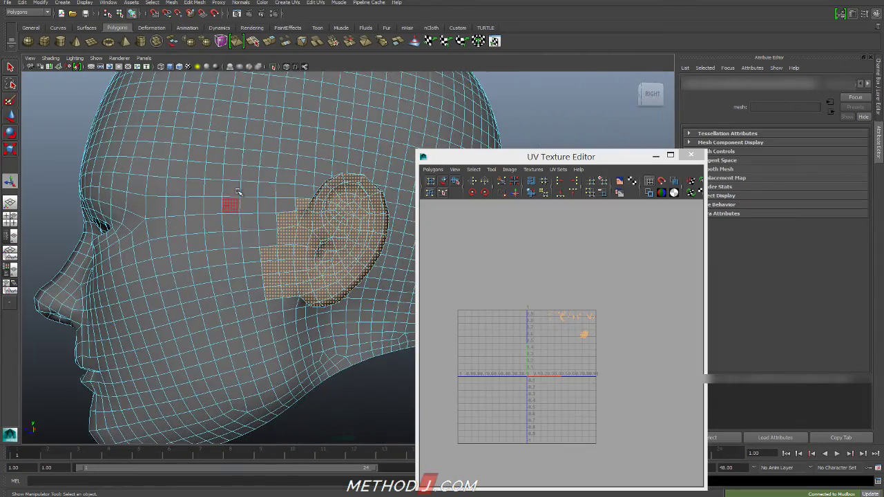
pyautogui.keyDown('alt'); pyautogui.moveTo(302, 205); pyautogui.dragTo(243, 265); pyautogui.keyUp('alt')
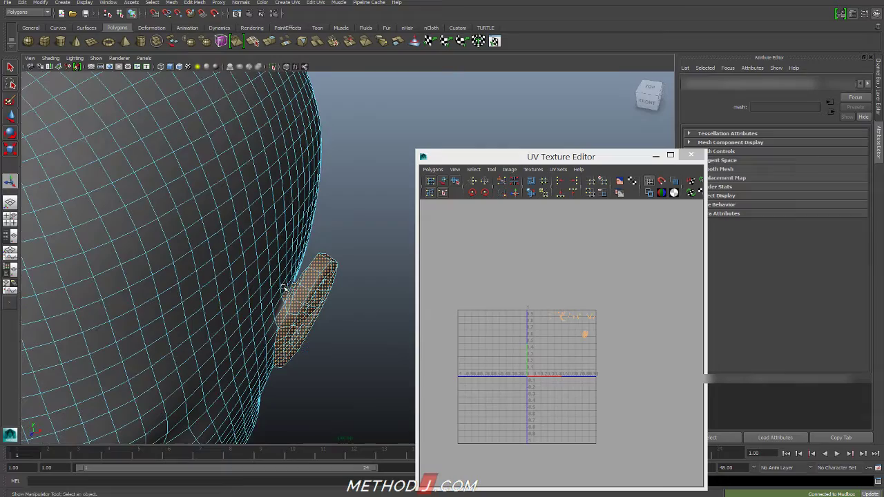
pyautogui.moveTo(296, 299)
pyautogui.keyDown('alt'); pyautogui.mouseDown()
pyautogui.moveTo(253, 211)
pyautogui.moveTo(294, 286)
pyautogui.mouseUp(); pyautogui.keyUp('alt')
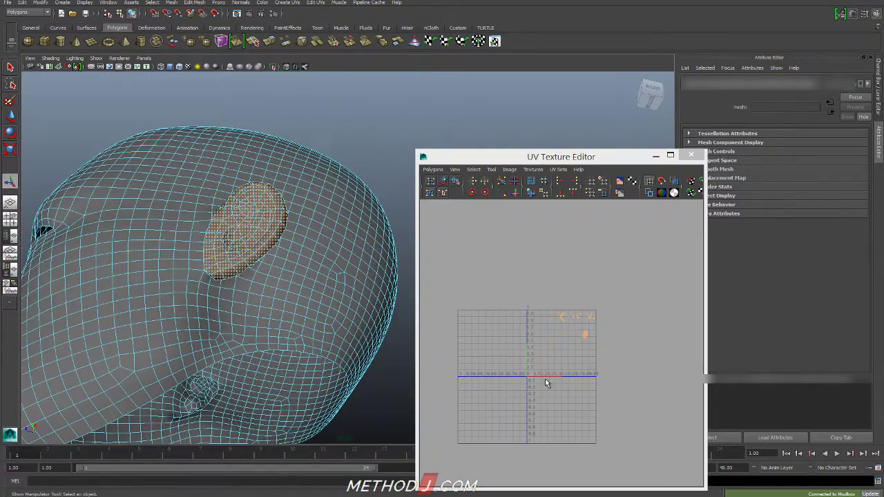
# Step: Apply a planar UV projection to the selected left ear faces and move their UV shell up and away from the texture square
pyautogui.keyDown('shift'); pyautogui.rightClick(550, 345); pyautogui.keyUp('shift')
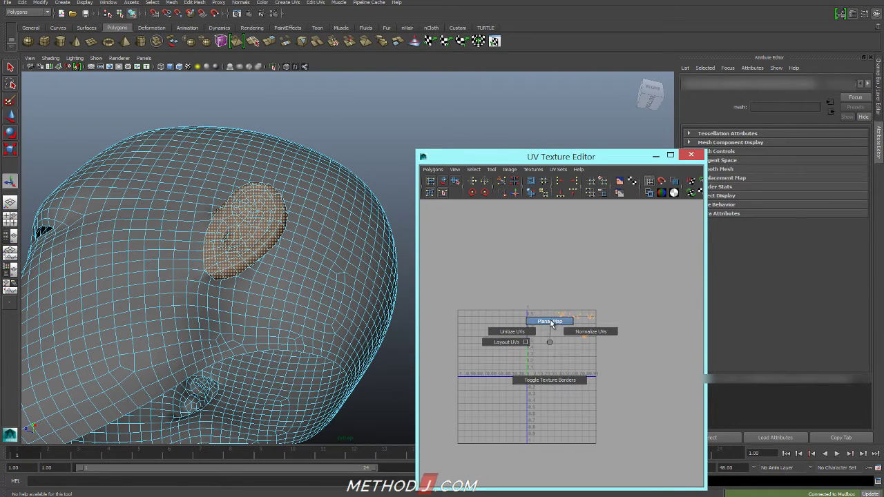
pyautogui.click(551, 321)
pyautogui.moveTo(563, 348); pyautogui.dragTo(652, 241)
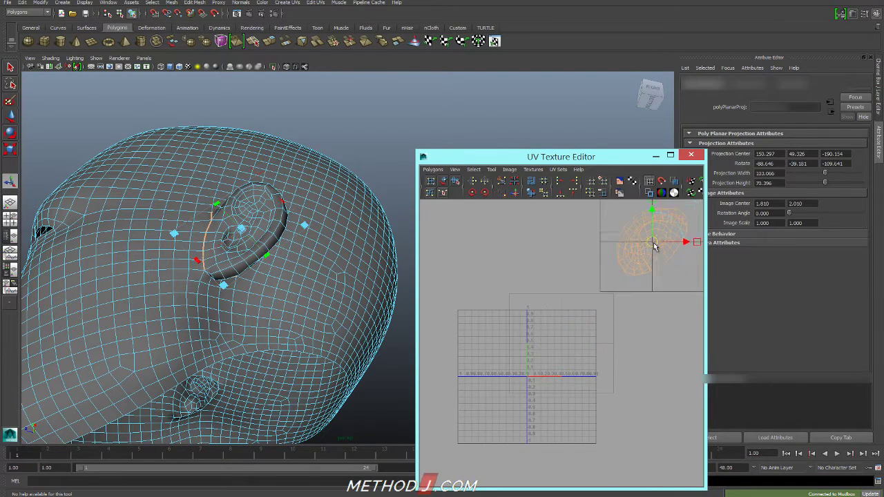
pyautogui.keyDown('alt'); pyautogui.moveTo(230, 310); pyautogui.dragTo(295, 264); pyautogui.keyUp('alt')
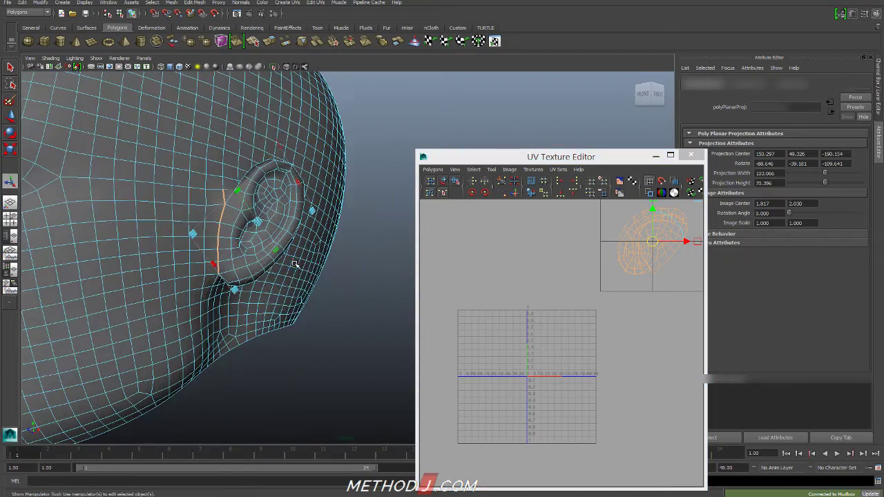
# Step: Select the remaining head faces by their UV shells and try a spherical UV projection on them
pyautogui.moveTo(296, 264); pyautogui.dragTo(302, 253, button='right')
pyautogui.click(261, 318)
pyautogui.keyDown('alt'); pyautogui.moveTo(261, 317); pyautogui.dragTo(414, 332, button='middle'); pyautogui.keyUp('alt')
pyautogui.moveTo(532, 332); pyautogui.dragTo(534, 359, button='right')
pyautogui.moveTo(503, 300); pyautogui.dragTo(711, 459)
pyautogui.keyDown('alt'); pyautogui.moveTo(267, 240); pyautogui.dragTo(131, 253, button='right'); pyautogui.keyUp('alt')
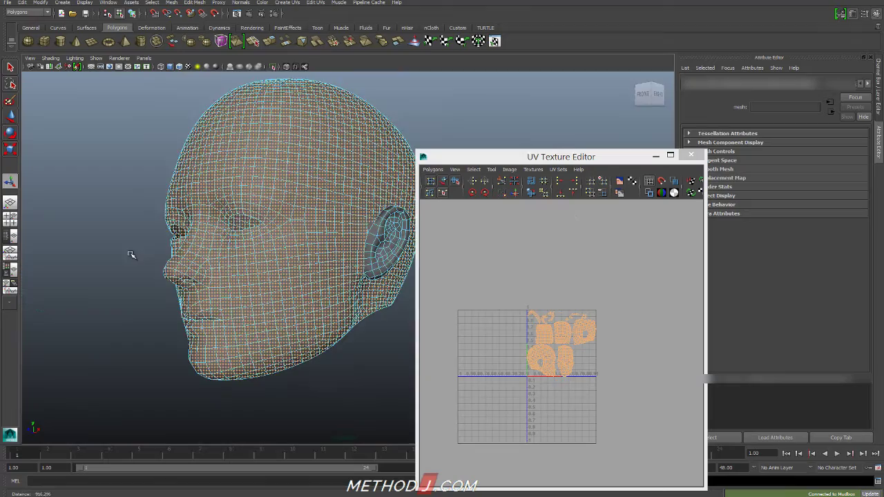
pyautogui.keyDown('alt'); pyautogui.moveTo(131, 253); pyautogui.dragTo(173, 273); pyautogui.keyUp('alt')
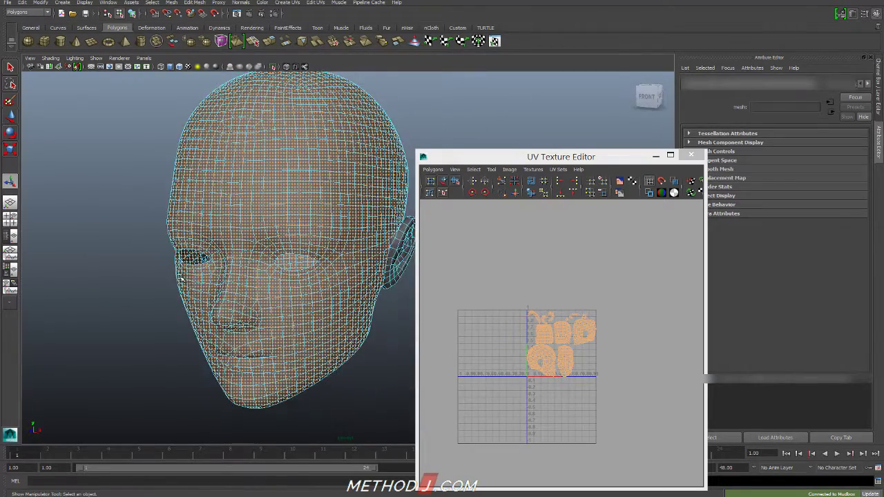
pyautogui.click(288, 3)
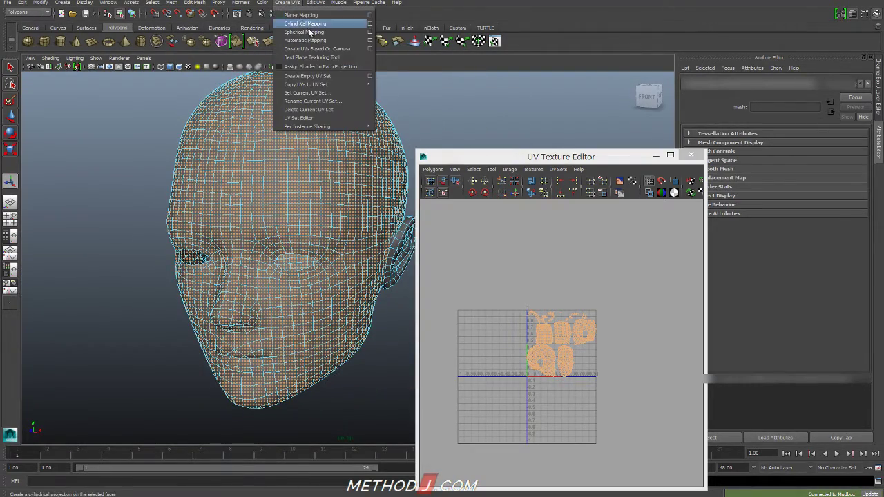
pyautogui.click(306, 31)
# Step: Check the spherical projection around the character's right ear and reduce its vertical image scale to 0.977
pyautogui.keyDown('alt'); pyautogui.moveTo(541, 355); pyautogui.dragTo(672, 370, button='right'); pyautogui.keyUp('alt')
pyautogui.moveTo(665, 366)
pyautogui.keyDown('alt'); pyautogui.mouseDown(button='middle')
pyautogui.moveTo(577, 364)
pyautogui.moveTo(669, 358)
pyautogui.mouseUp(button='middle'); pyautogui.keyUp('alt')
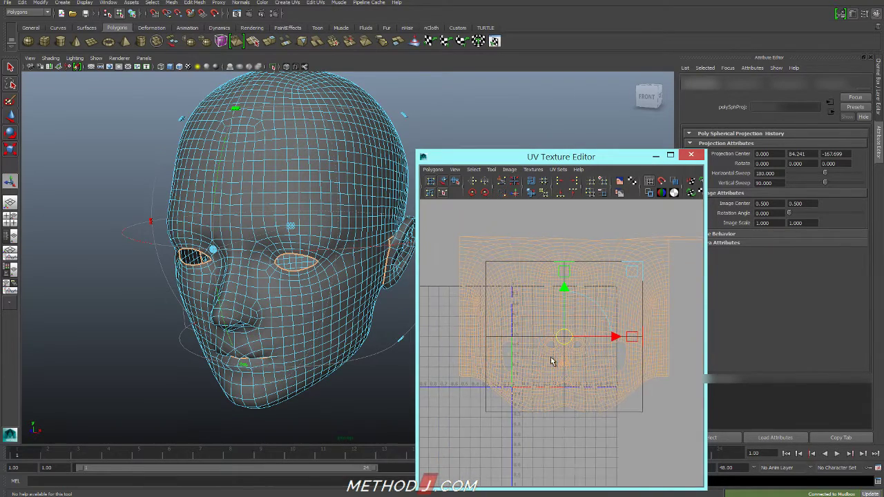
pyautogui.keyDown('alt'); pyautogui.moveTo(552, 361); pyautogui.dragTo(618, 372, button='right'); pyautogui.keyUp('alt')
pyautogui.keyDown('alt'); pyautogui.moveTo(587, 371); pyautogui.dragTo(601, 388, button='middle'); pyautogui.keyUp('alt')
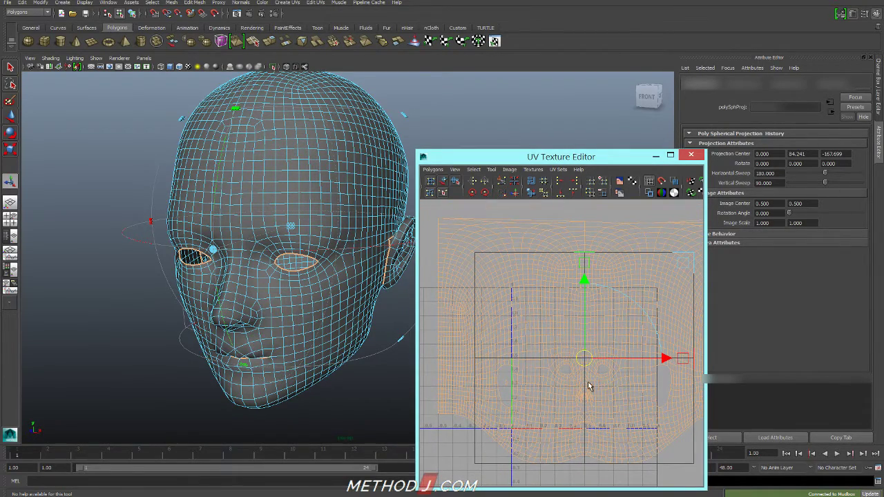
pyautogui.keyDown('alt'); pyautogui.moveTo(270, 330); pyautogui.dragTo(330, 306); pyautogui.keyUp('alt')
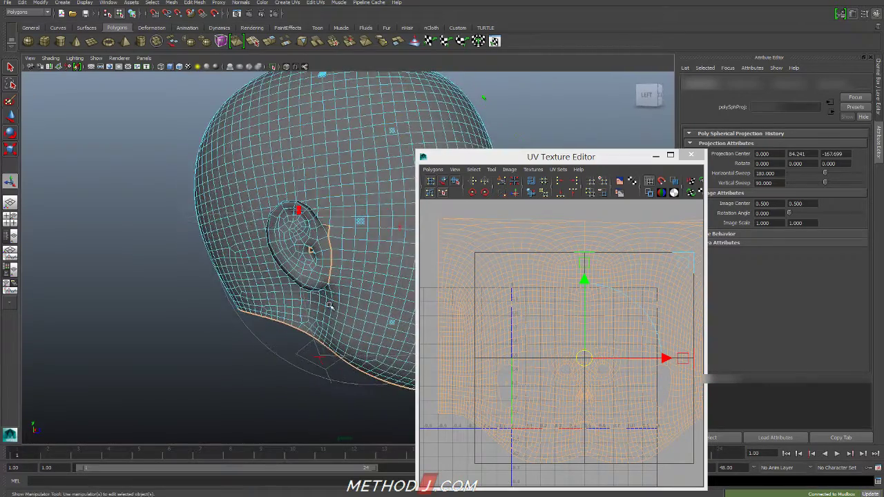
pyautogui.scroll(5, 329, 305)
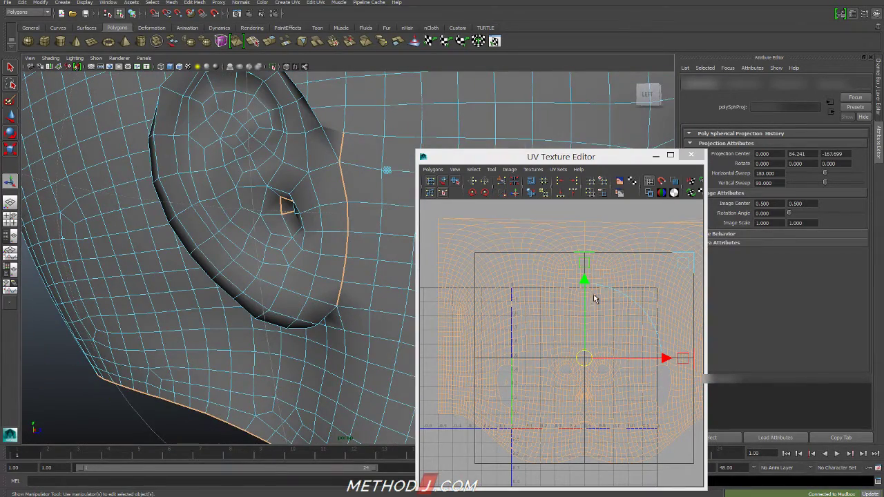
pyautogui.moveTo(584, 253); pyautogui.dragTo(585, 248)
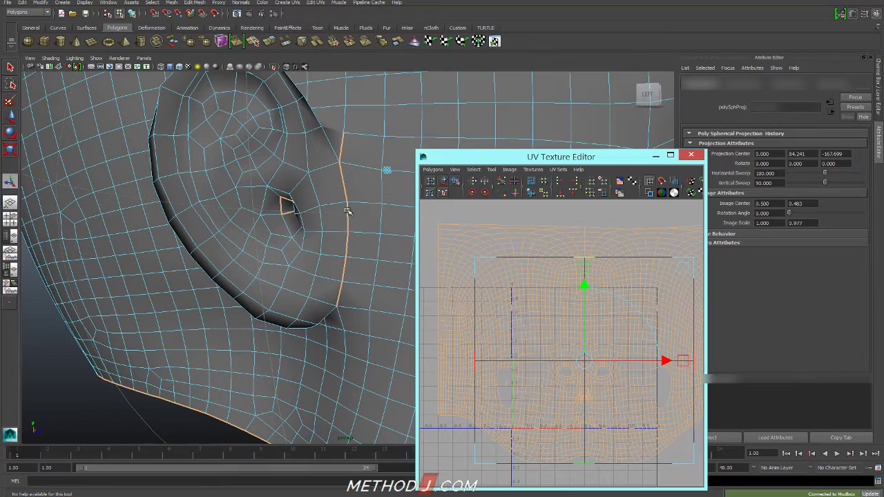
# Step: Select all faces of the character's right ear, including the stray faces around the ear opening
pyautogui.click(287, 207)
pyautogui.keyDown('alt'); pyautogui.moveTo(297, 232); pyautogui.dragTo(312, 231); pyautogui.keyUp('alt')
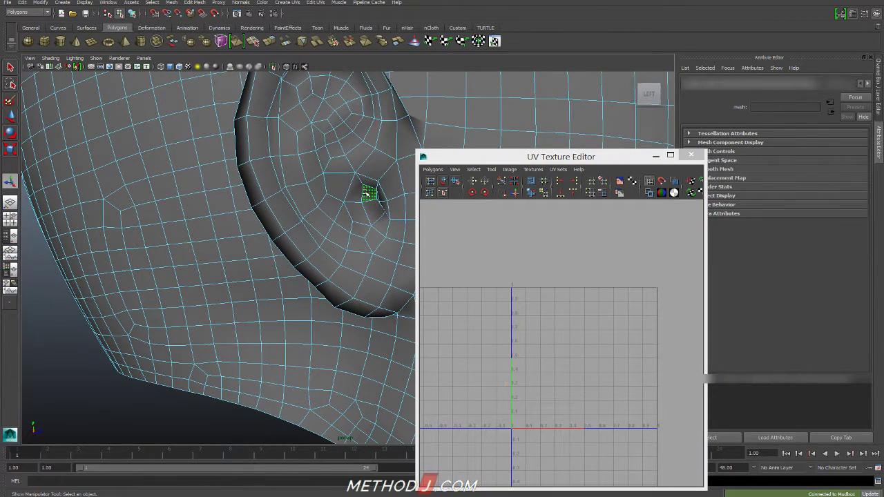
pyautogui.keyDown('alt'); pyautogui.moveTo(599, 350); pyautogui.dragTo(539, 332, button='right'); pyautogui.keyUp('alt')
pyautogui.keyDown('alt'); pyautogui.moveTo(538, 332); pyautogui.dragTo(535, 362, button='middle'); pyautogui.keyUp('alt')
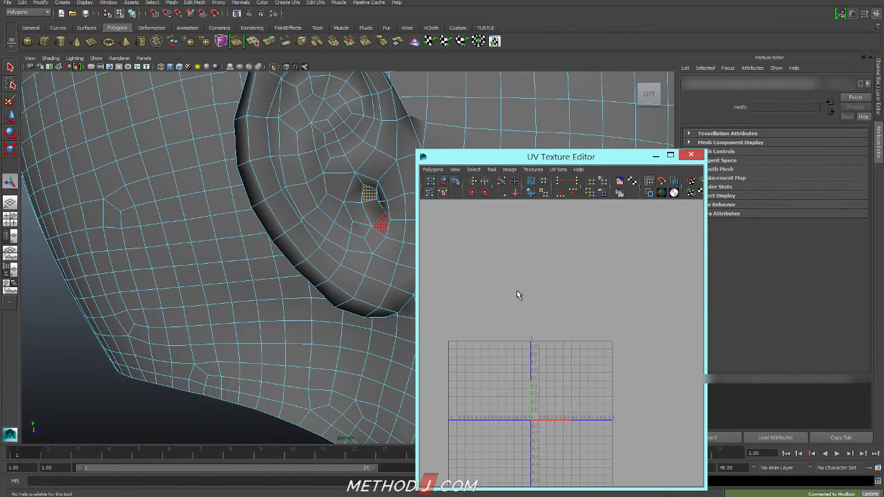
pyautogui.click(517, 290)
pyautogui.moveTo(558, 258); pyautogui.dragTo(561, 279, button='right')
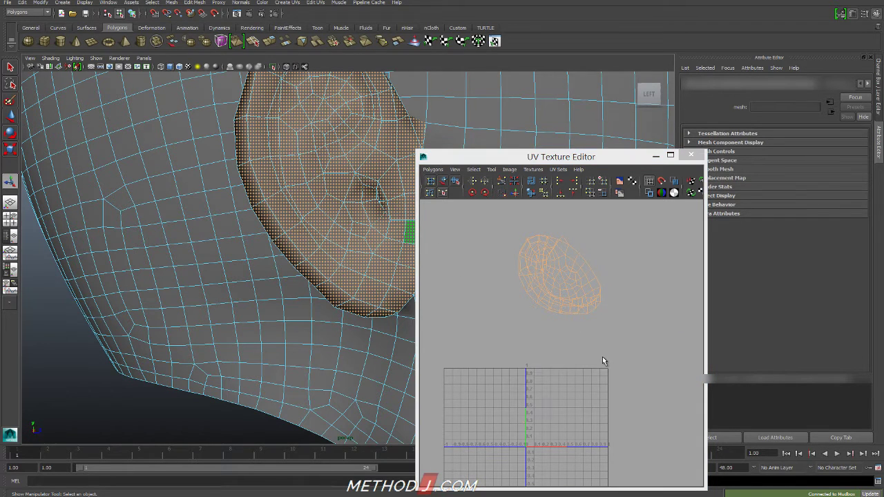
# Step: Reproject the complete right ear with planar mapping and move its UV shell above the head shell
pyautogui.keyDown('shift'); pyautogui.moveTo(602, 361); pyautogui.dragTo(615, 331, button='right'); pyautogui.keyUp('shift')
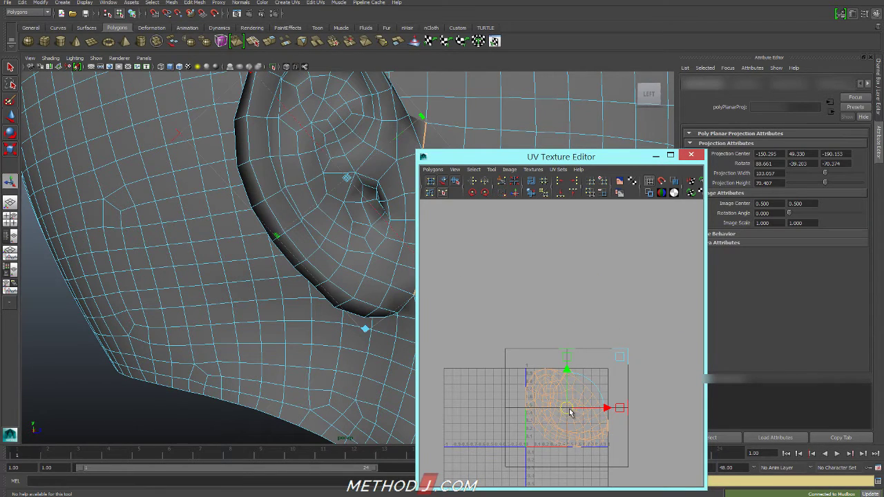
pyautogui.keyDown('ctrl'); pyautogui.moveTo(569, 412); pyautogui.dragTo(594, 413, button='right'); pyautogui.keyUp('ctrl')
pyautogui.press('w')
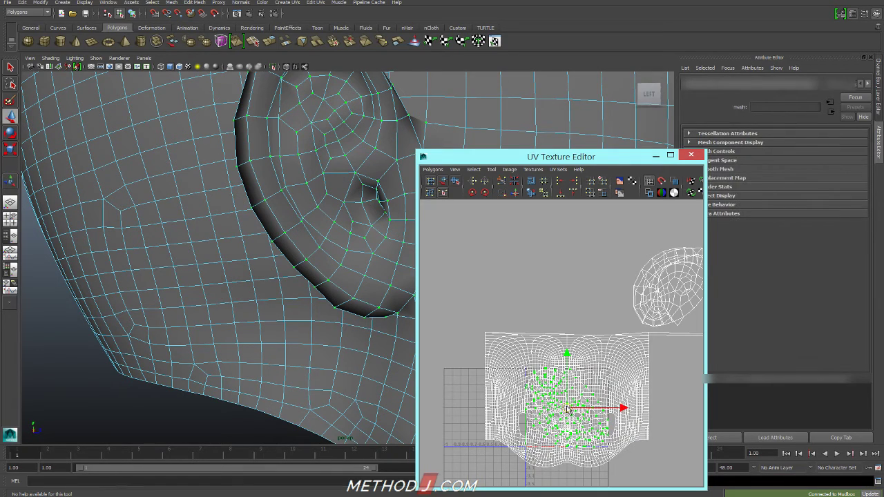
pyautogui.moveTo(567, 412); pyautogui.dragTo(526, 256)
# Step: Select the head faces by their UV shell, exclude the overlapping stray shell, and apply a cylindrical UV projection
pyautogui.keyDown('alt'); pyautogui.moveTo(539, 371); pyautogui.dragTo(518, 359, button='right'); pyautogui.keyUp('alt')
pyautogui.moveTo(564, 350); pyautogui.dragTo(524, 345, button='right')
pyautogui.moveTo(514, 334); pyautogui.dragTo(741, 458)
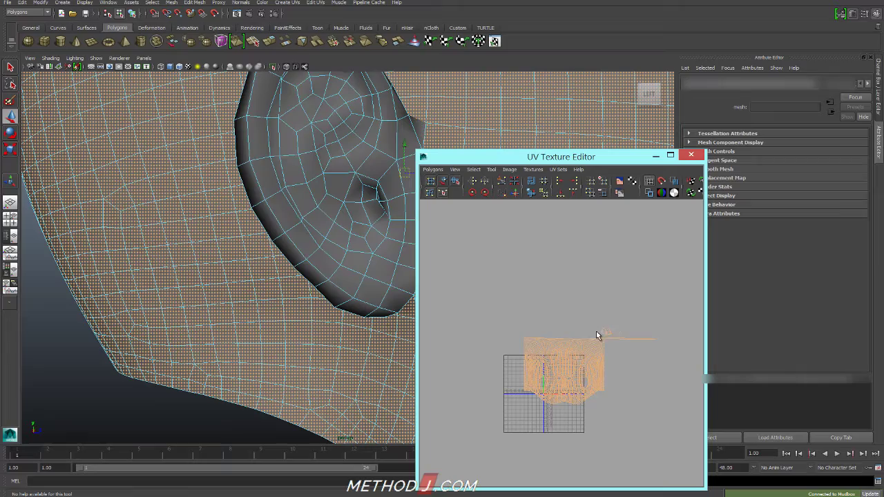
pyautogui.keyDown('ctrl'); pyautogui.moveTo(617, 332); pyautogui.dragTo(619, 335); pyautogui.keyUp('ctrl')
pyautogui.moveTo(607, 165); pyautogui.dragTo(704, 172)
pyautogui.click(287, 2)
pyautogui.click(304, 22)
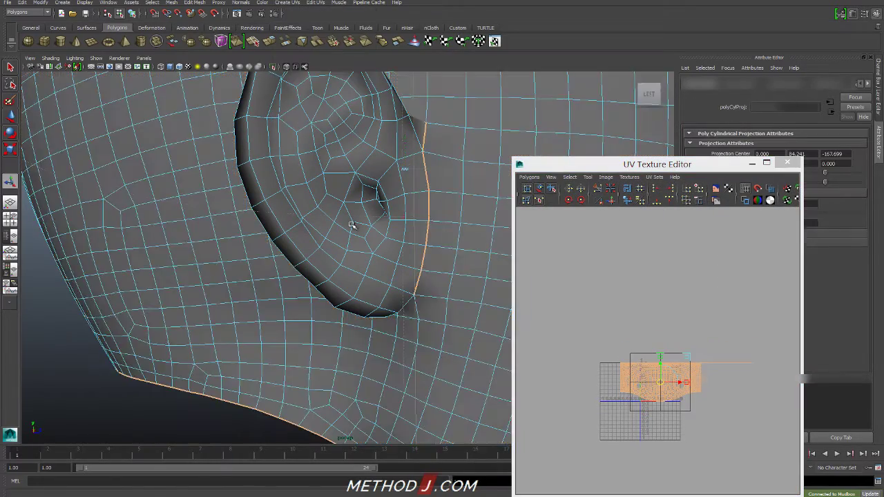
# Step: Examine the cylindrical projection around the head mesh and its resulting UV layout
pyautogui.keyDown('alt'); pyautogui.moveTo(404, 288); pyautogui.dragTo(303, 294); pyautogui.keyUp('alt')
pyautogui.keyDown('alt'); pyautogui.moveTo(304, 294); pyautogui.dragTo(100, 254, button='right'); pyautogui.keyUp('alt')
pyautogui.keyDown('alt'); pyautogui.moveTo(317, 259); pyautogui.dragTo(316, 304); pyautogui.keyUp('alt')
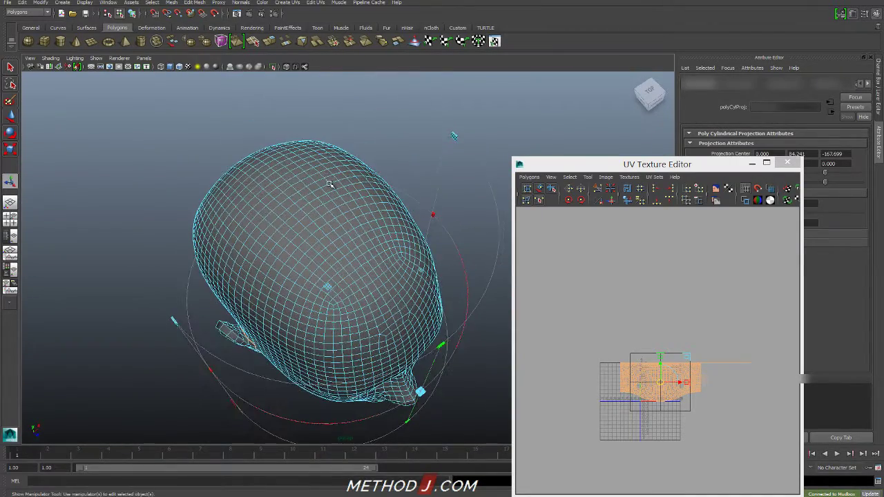
pyautogui.keyDown('alt'); pyautogui.moveTo(330, 185); pyautogui.dragTo(353, 223); pyautogui.keyUp('alt')
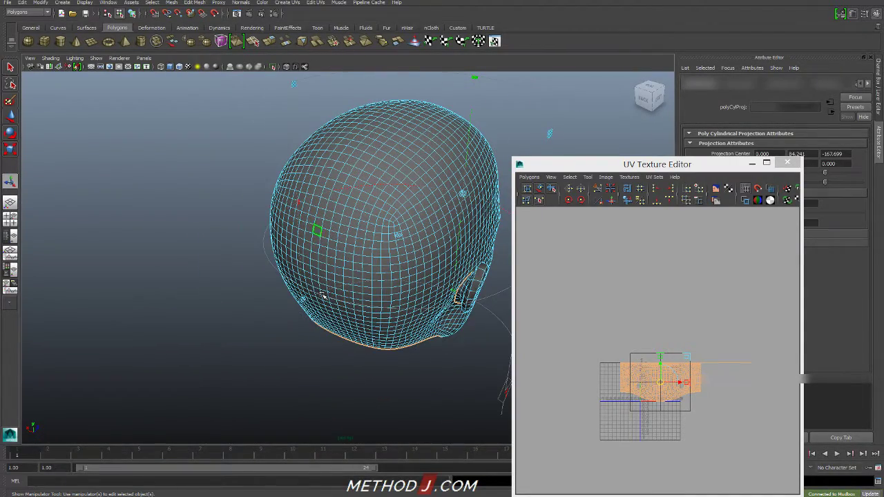
pyautogui.keyDown('alt'); pyautogui.moveTo(412, 283); pyautogui.dragTo(365, 259); pyautogui.keyUp('alt')
pyautogui.scroll(6, 701, 387)
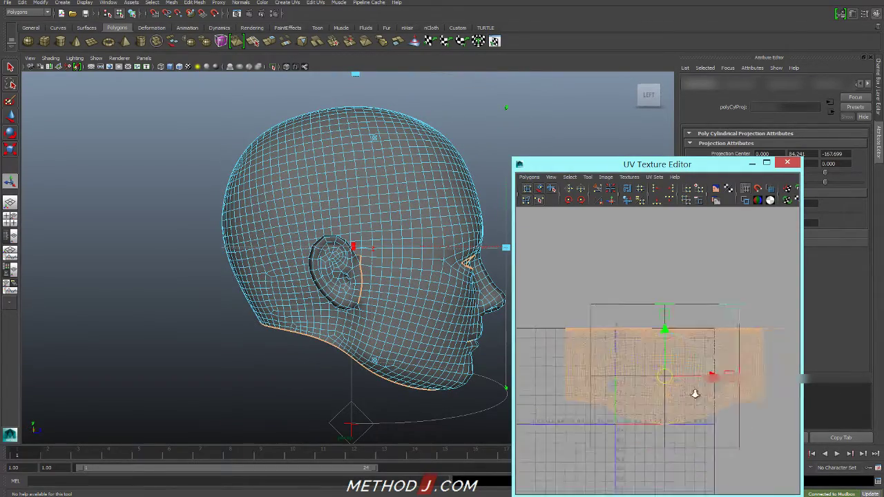
pyautogui.scroll(2, 695, 394)
pyautogui.keyDown('alt'); pyautogui.moveTo(694, 391); pyautogui.dragTo(687, 354, button='middle'); pyautogui.keyUp('alt')
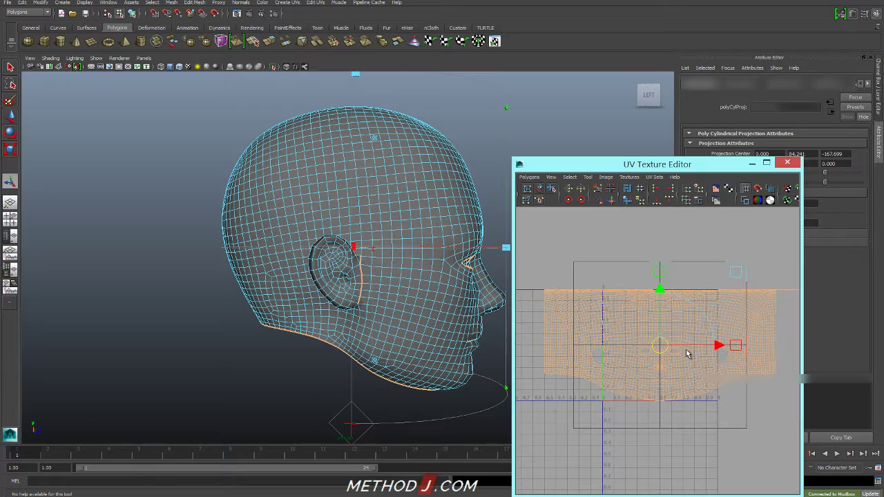
# Step: Select the faces on top of the head above the ears and even out the selection's lower edge
pyautogui.moveTo(323, 163); pyautogui.dragTo(354, 168, button='right')
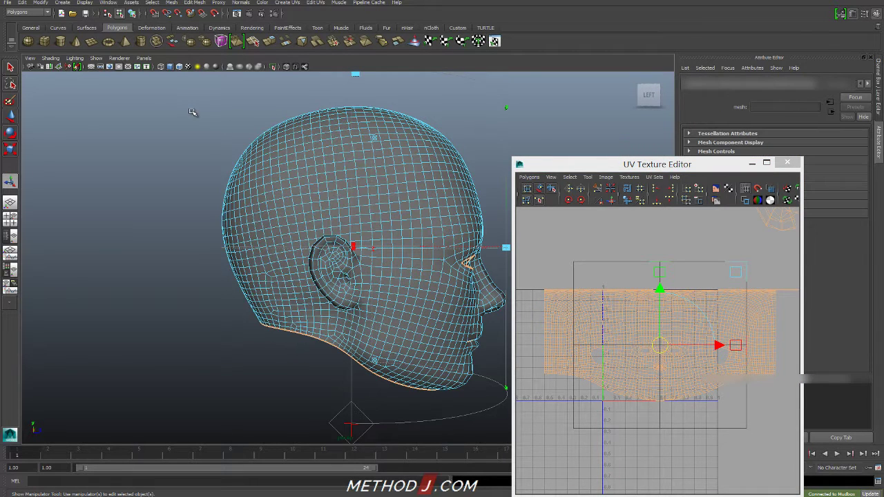
pyautogui.moveTo(499, 194); pyautogui.dragTo(498, 196)
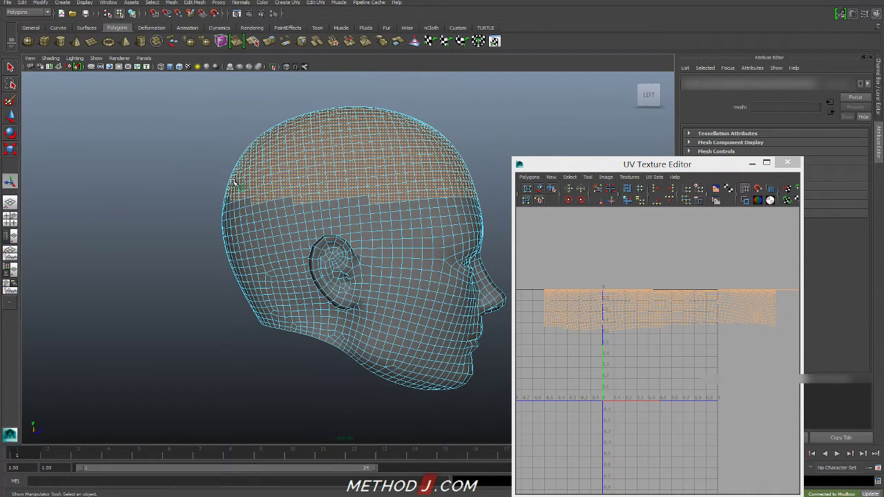
pyautogui.keyDown('shift'); pyautogui.moveTo(284, 207); pyautogui.dragTo(285, 207); pyautogui.keyUp('shift')
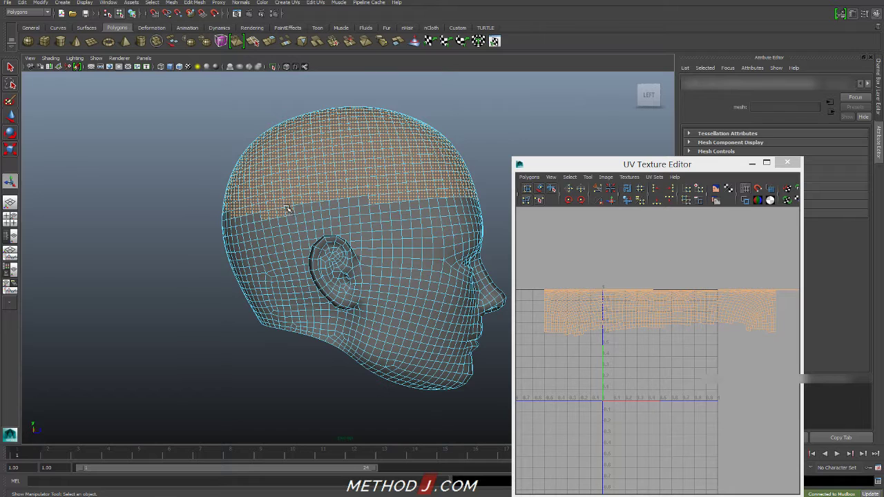
pyautogui.keyDown('shift'); pyautogui.moveTo(358, 206); pyautogui.dragTo(358, 207); pyautogui.keyUp('shift')
pyautogui.keyDown('shift'); pyautogui.click(364, 200); pyautogui.keyUp('shift')
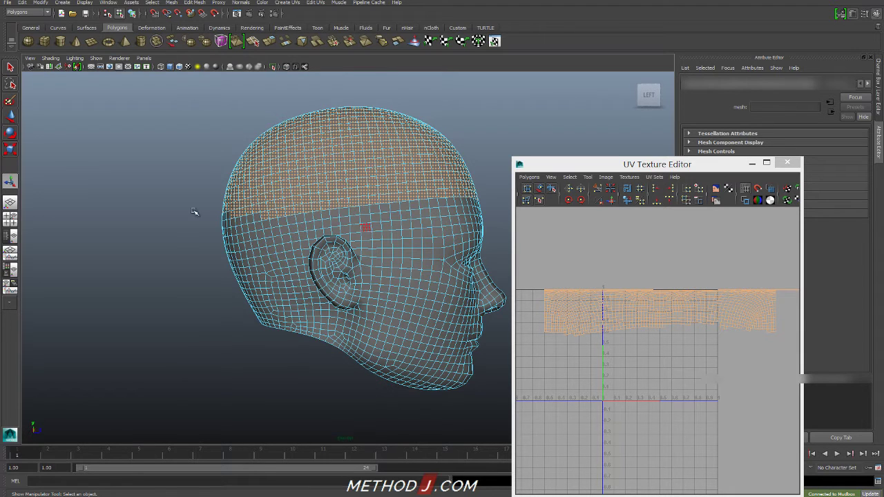
pyautogui.keyDown('shift'); pyautogui.click(230, 220); pyautogui.keyUp('shift')
# Step: Examine the border of the top-of-head face selection in the front, side and perspective views
pyautogui.keyDown('alt'); pyautogui.moveTo(241, 247); pyautogui.dragTo(558, 252); pyautogui.keyUp('alt')
pyautogui.press('space')
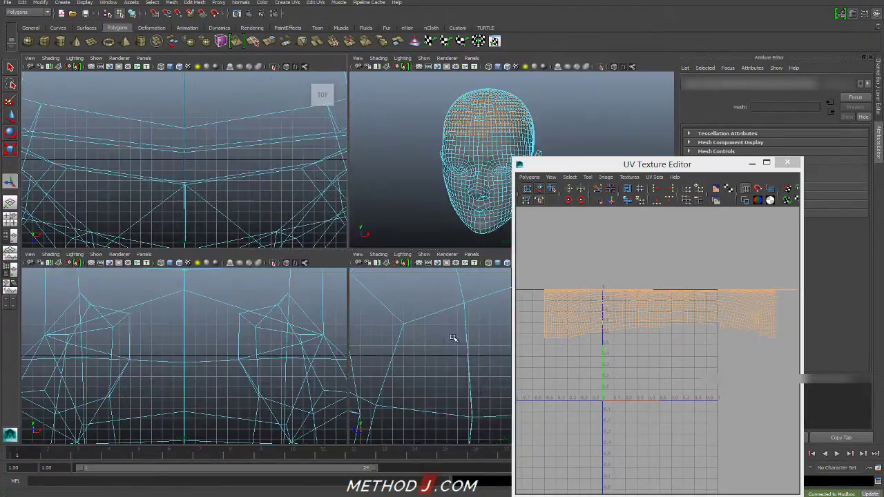
pyautogui.press('space')
pyautogui.keyDown('alt'); pyautogui.moveTo(432, 306); pyautogui.dragTo(290, 290, button='right'); pyautogui.keyUp('alt')
pyautogui.keyDown('alt'); pyautogui.moveTo(497, 187); pyautogui.dragTo(421, 276, button='middle'); pyautogui.keyUp('alt')
pyautogui.keyDown('alt'); pyautogui.moveTo(420, 276); pyautogui.dragTo(122, 280, button='right'); pyautogui.keyUp('alt')
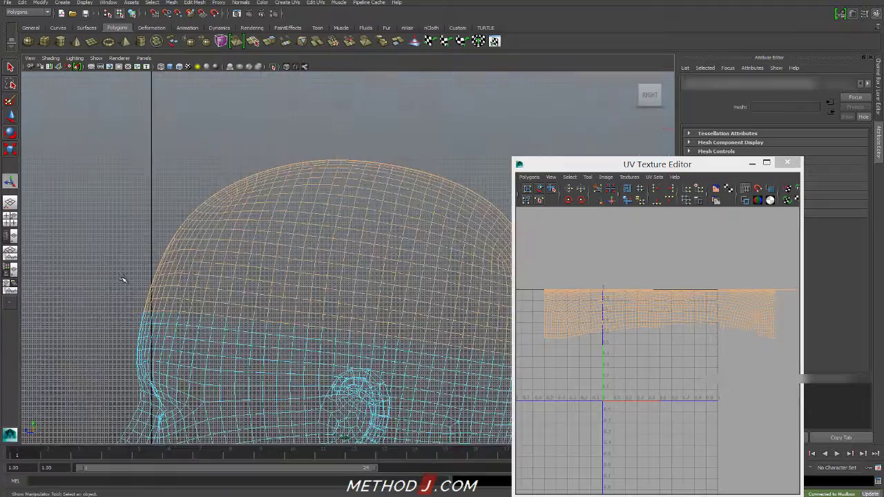
pyautogui.keyDown('alt'); pyautogui.moveTo(507, 301); pyautogui.dragTo(456, 279, button='middle'); pyautogui.keyUp('alt')
pyautogui.scroll(-4, 455, 279)
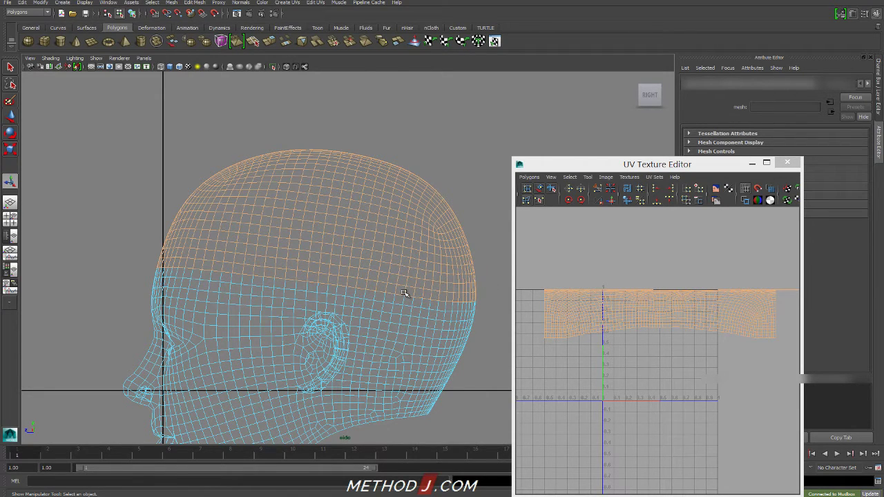
pyautogui.press('space')
pyautogui.press('space')
pyautogui.keyDown('alt'); pyautogui.moveTo(420, 195); pyautogui.dragTo(403, 242); pyautogui.keyUp('alt')
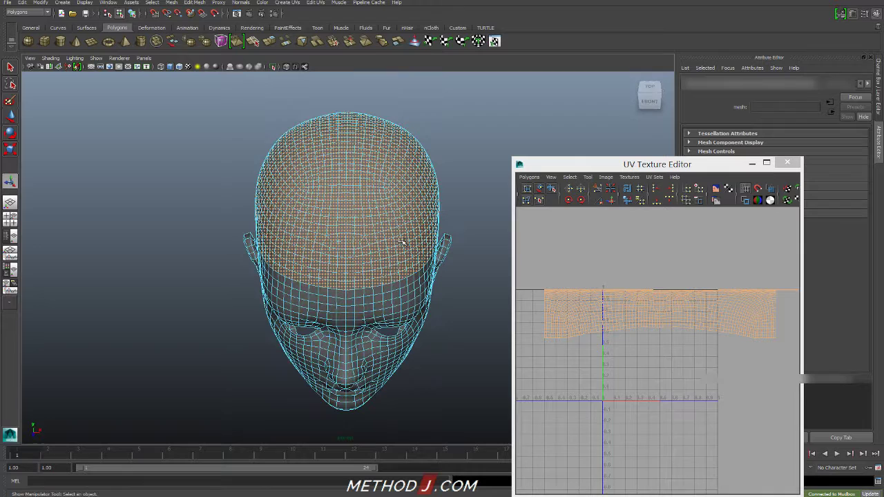
# Step: Apply planar mapping to the selected top-of-head faces, projecting from the camera and keeping the image width/height ratio
pyautogui.click(287, 3)
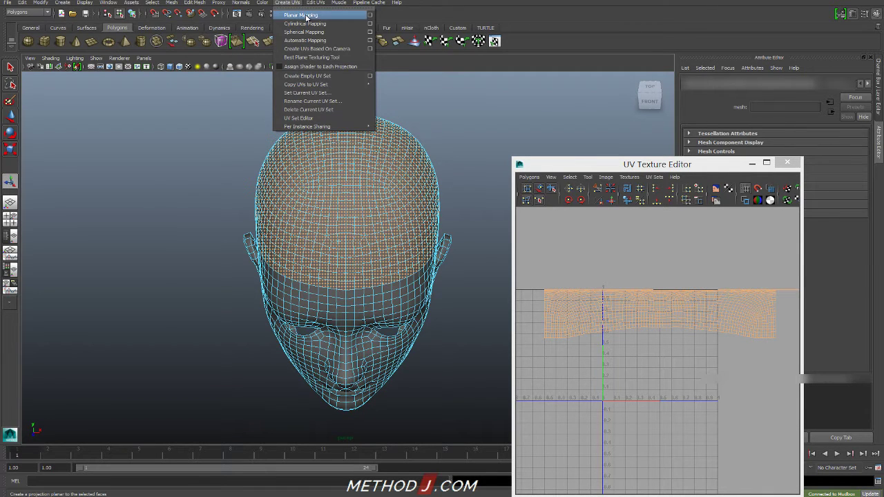
pyautogui.click(372, 16)
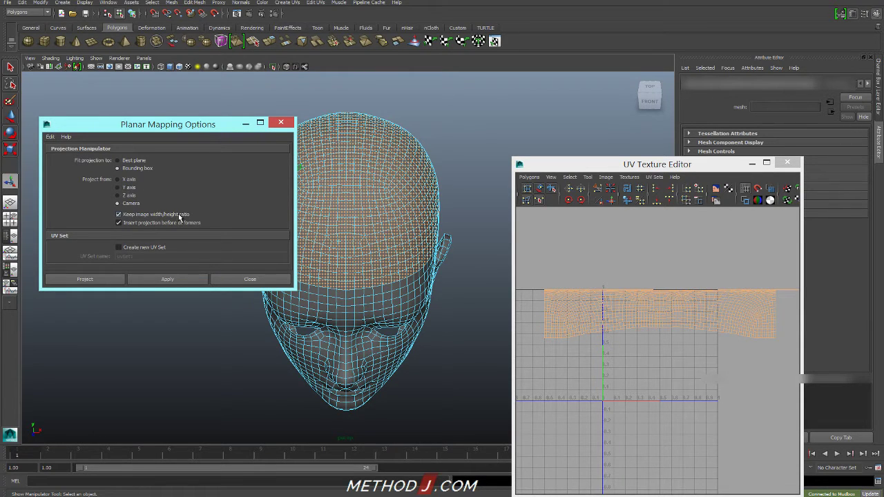
pyautogui.click(84, 279)
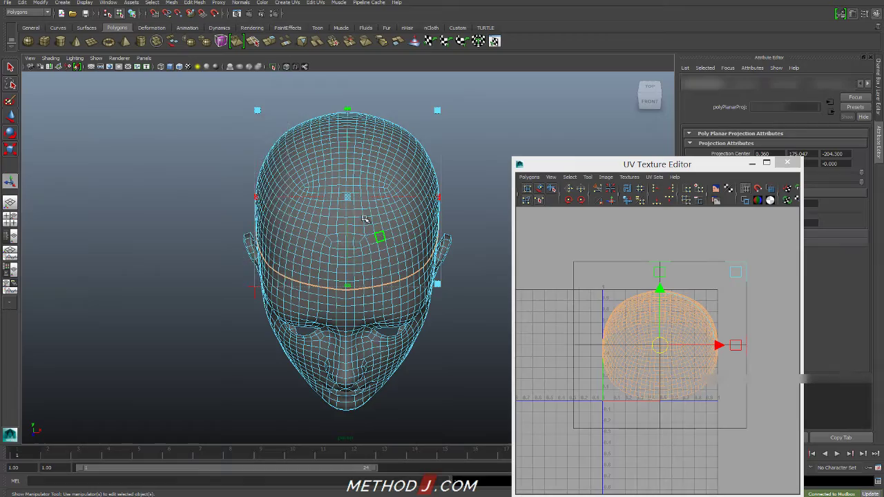
# Step: Repeat the planar mapping from directly above the head and move the resulting UV shell above the face shell
pyautogui.keyDown('alt'); pyautogui.moveTo(362, 215); pyautogui.dragTo(364, 265); pyautogui.keyUp('alt')
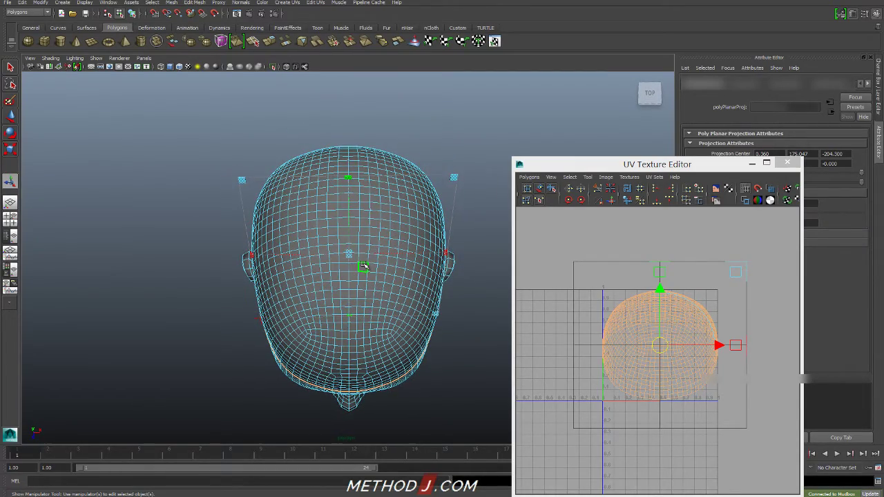
pyautogui.press('g')
pyautogui.keyDown('ctrl'); pyautogui.moveTo(654, 349); pyautogui.dragTo(694, 353, button='right'); pyautogui.keyUp('ctrl')
pyautogui.moveTo(662, 351); pyautogui.dragTo(663, 274)
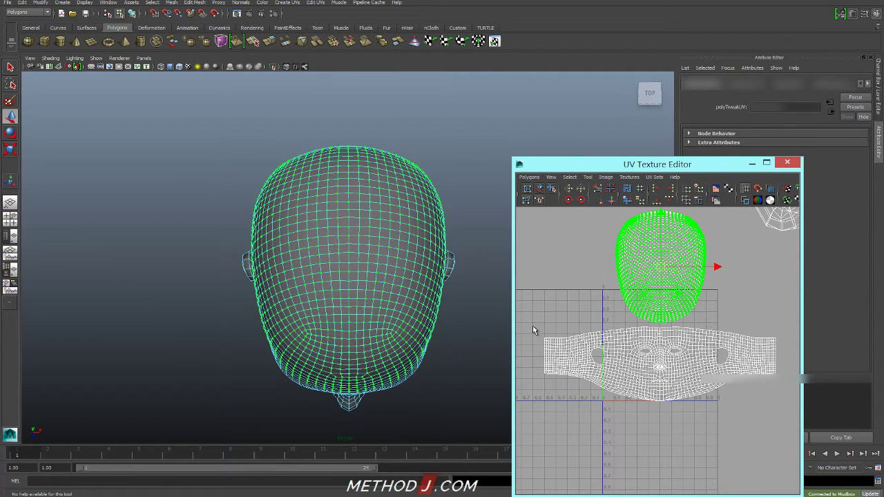
# Step: Select all UVs of the face shell and enlarge the UV Texture Editor to fill the screen
pyautogui.moveTo(826, 447); pyautogui.dragTo(848, 455)
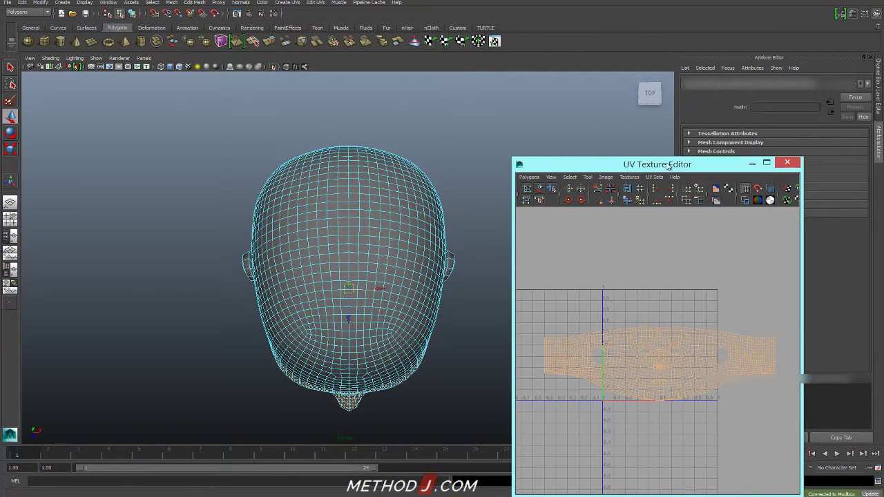
pyautogui.moveTo(668, 164); pyautogui.dragTo(397, 96)
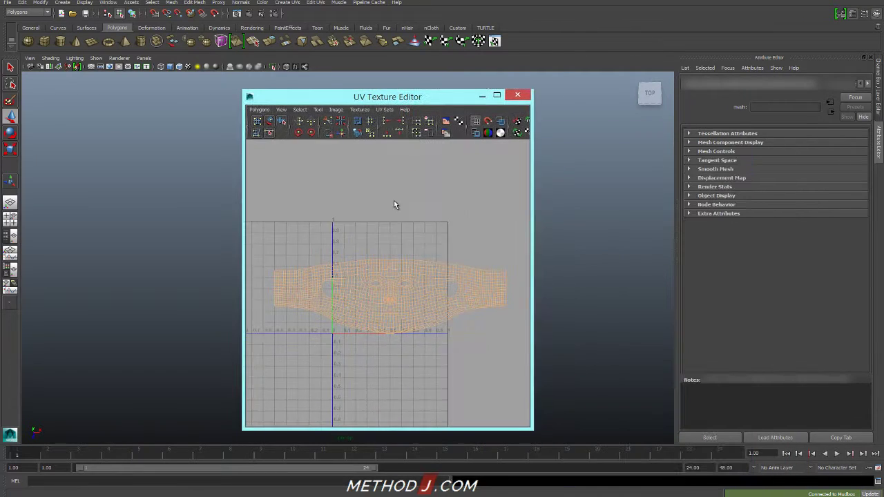
pyautogui.moveTo(379, 304); pyautogui.dragTo(400, 302, button='right')
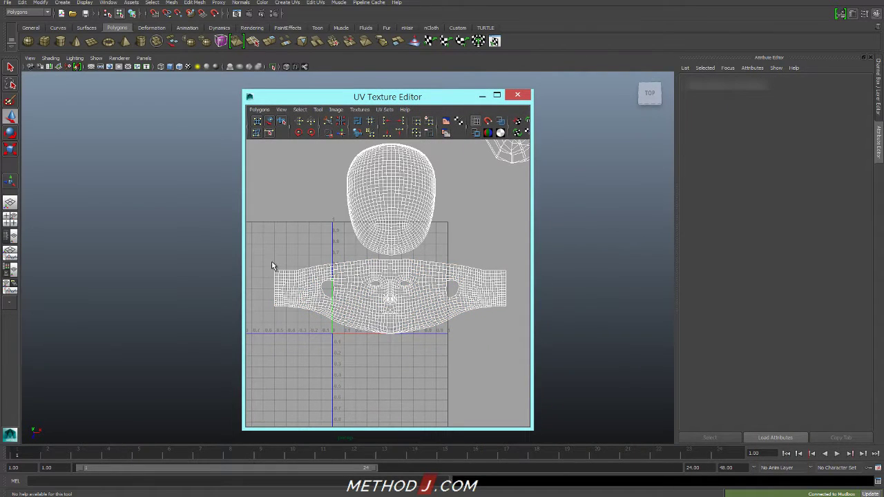
pyautogui.moveTo(594, 396); pyautogui.dragTo(595, 397)
pyautogui.click(496, 95)
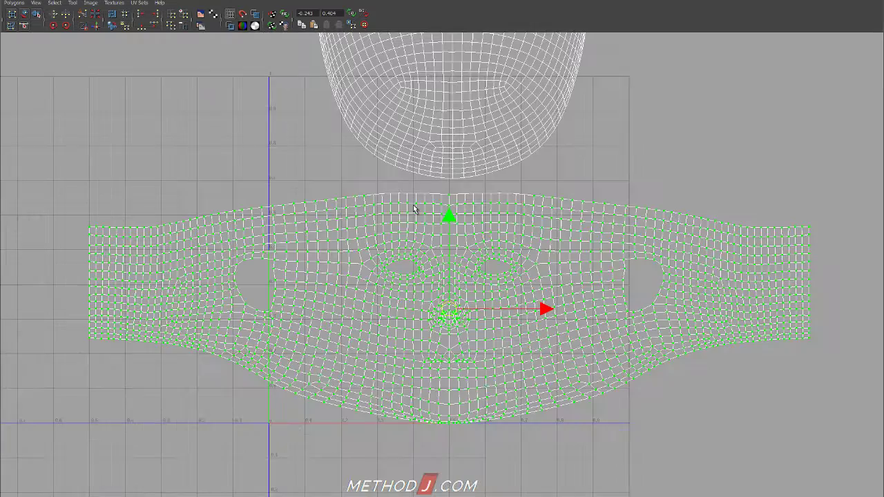
# Step: Unfold the face shell with the Smooth UV tool so the eye openings and jaw area spread out
pyautogui.keyDown('alt'); pyautogui.moveTo(530, 308); pyautogui.dragTo(515, 305, button='middle'); pyautogui.keyUp('alt')
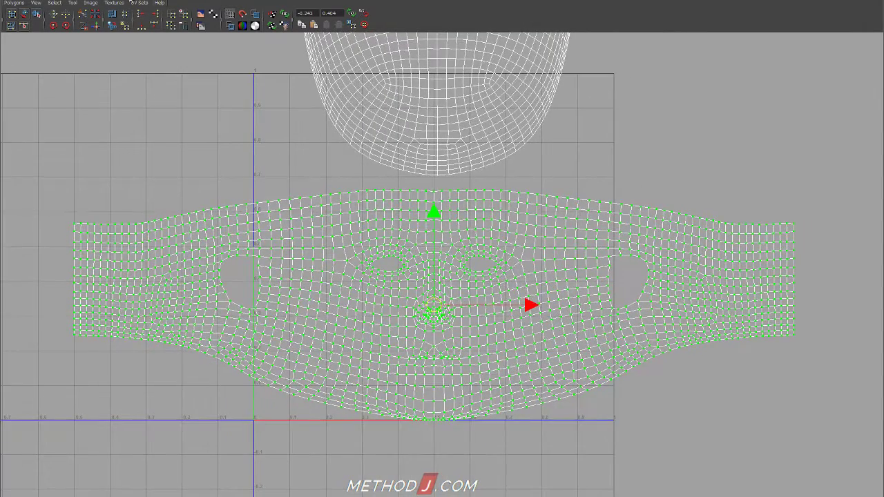
pyautogui.click(73, 3)
pyautogui.click(86, 40)
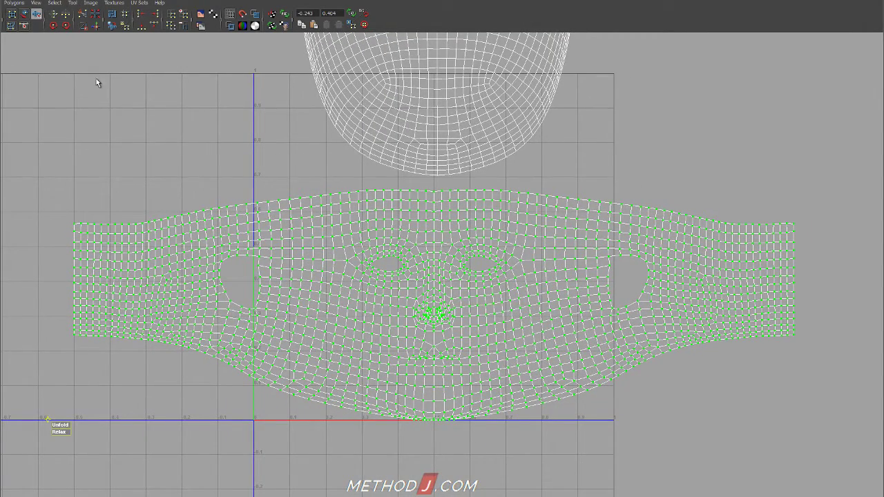
pyautogui.moveTo(59, 430); pyautogui.dragTo(113, 430)
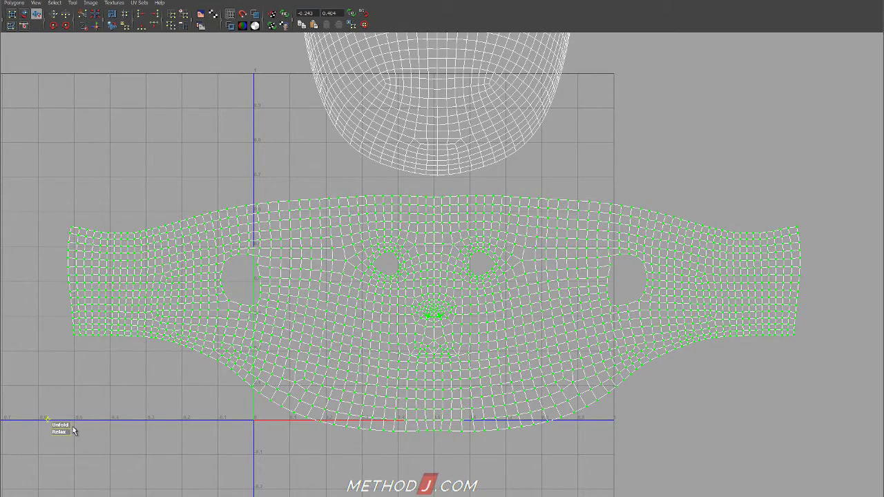
# Step: Unfold the top-of-head shell and move it up clear of the face shell's upper edge
pyautogui.keyDown('alt'); pyautogui.moveTo(397, 142); pyautogui.dragTo(398, 295, button='middle'); pyautogui.keyUp('alt')
pyautogui.keyDown('alt'); pyautogui.moveTo(276, 231); pyautogui.dragTo(346, 63, button='right'); pyautogui.keyUp('alt')
pyautogui.moveTo(322, 56); pyautogui.dragTo(578, 314)
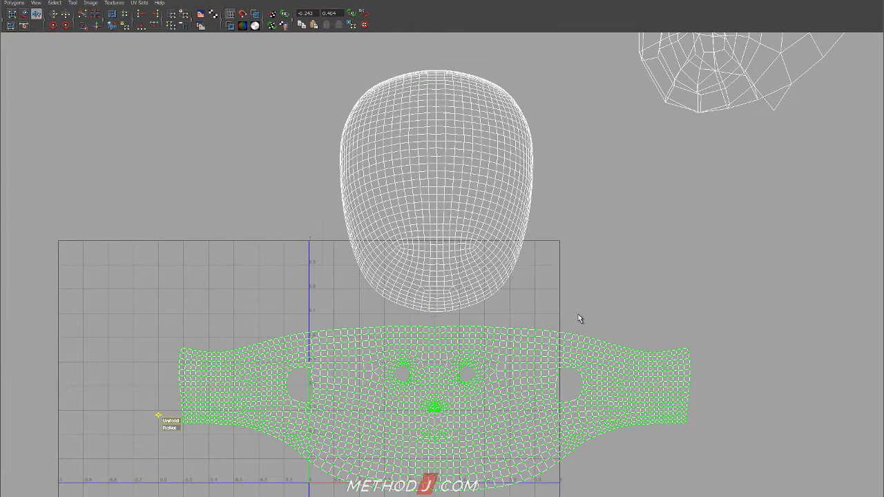
pyautogui.moveTo(326, 317); pyautogui.dragTo(379, 314)
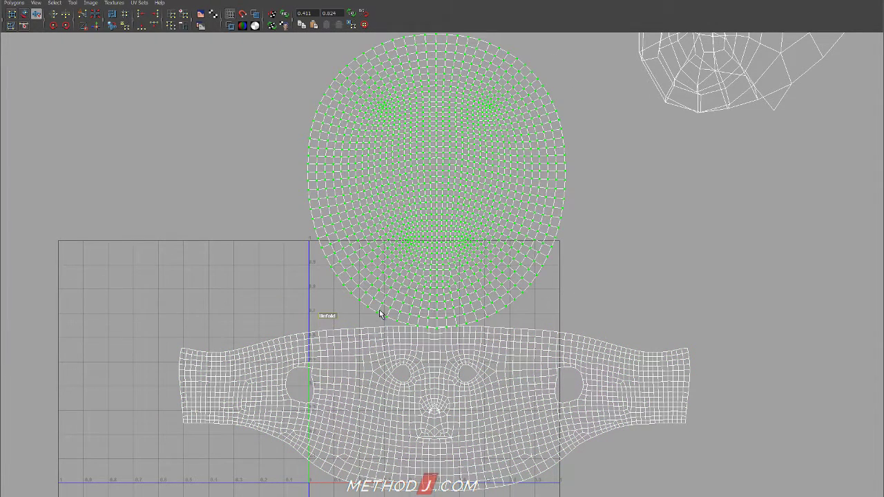
pyautogui.press('w')
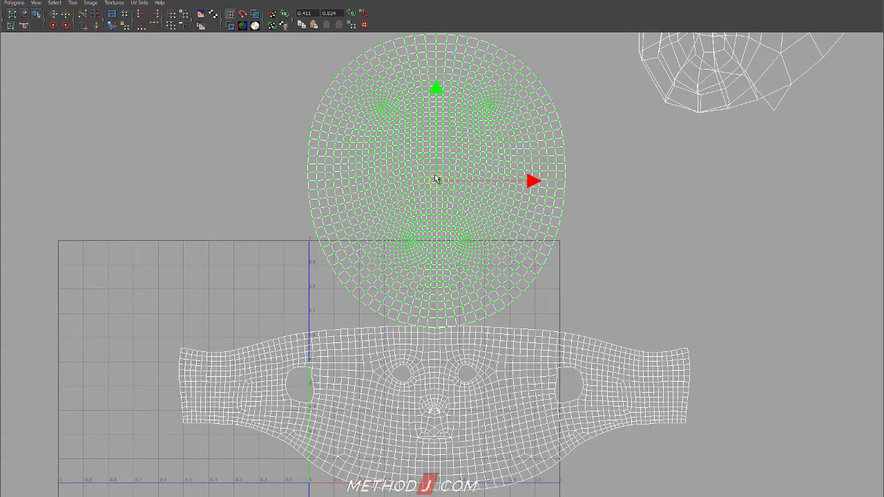
pyautogui.moveTo(426, 296); pyautogui.dragTo(423, 270, button='middle')
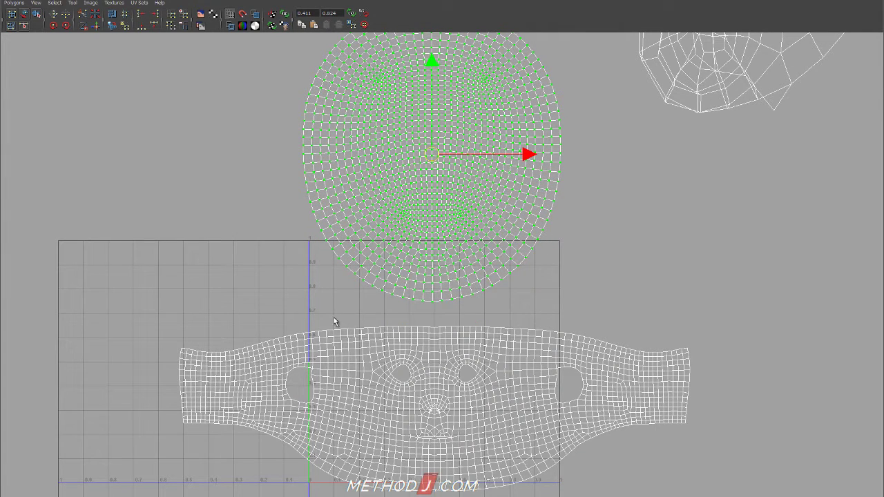
# Step: Select the forehead border edges shared by the face and top-of-head shells, and move and sew them together
pyautogui.moveTo(540, 332); pyautogui.dragTo(553, 337)
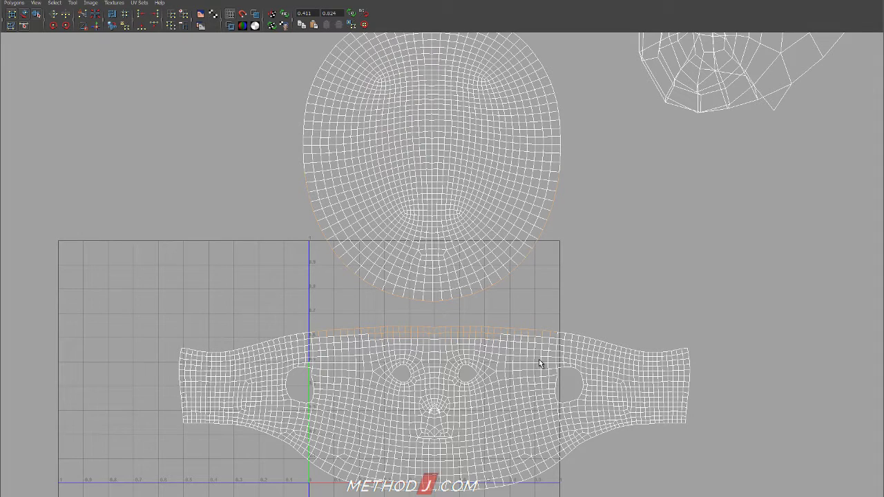
pyautogui.keyDown('ctrl'); pyautogui.moveTo(598, 158); pyautogui.dragTo(270, 197); pyautogui.keyUp('ctrl')
pyautogui.keyDown('shift'); pyautogui.moveTo(516, 325); pyautogui.dragTo(515, 298, button='right'); pyautogui.keyUp('shift')
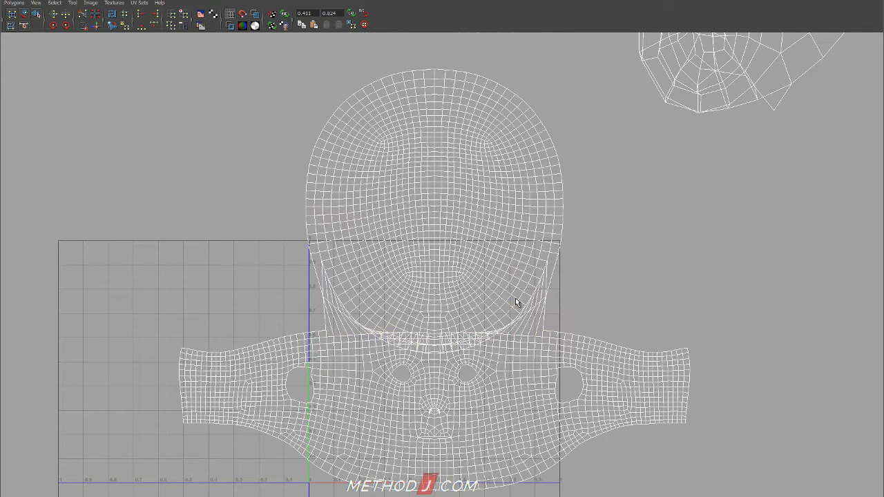
# Step: Select the UVs of the entire sewn head shell and unfold it to remove the overlaps around the forehead
pyautogui.moveTo(451, 332); pyautogui.dragTo(489, 334, button='right')
pyautogui.moveTo(301, 255); pyautogui.dragTo(462, 375)
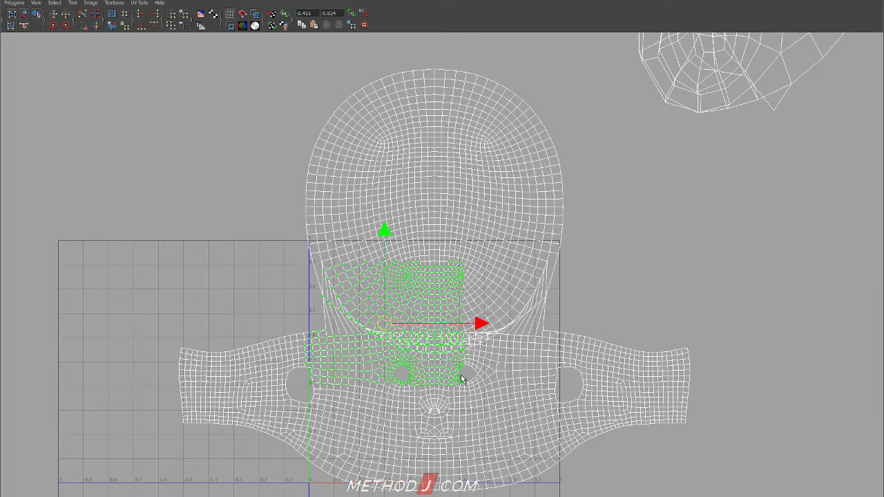
pyautogui.keyDown('ctrl'); pyautogui.moveTo(435, 320); pyautogui.dragTo(411, 327, button='right'); pyautogui.keyUp('ctrl')
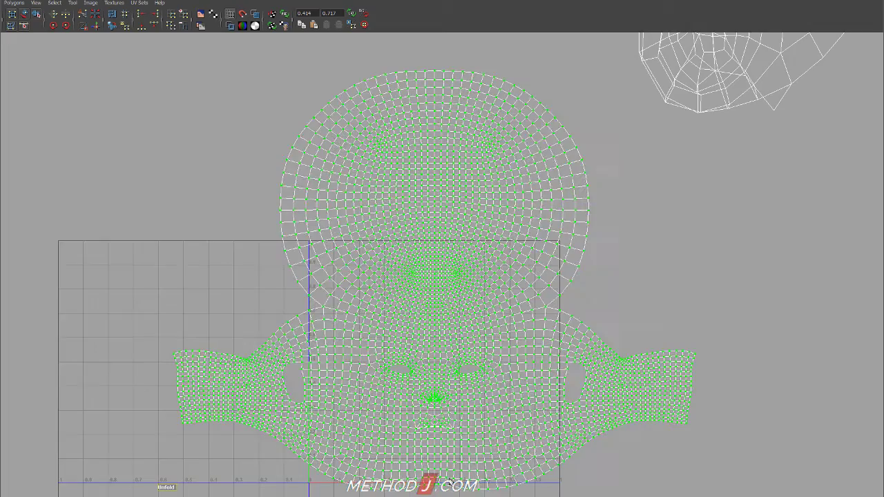
pyautogui.keyDown('alt'); pyautogui.moveTo(336, 463); pyautogui.dragTo(337, 423, button='middle'); pyautogui.keyUp('alt')
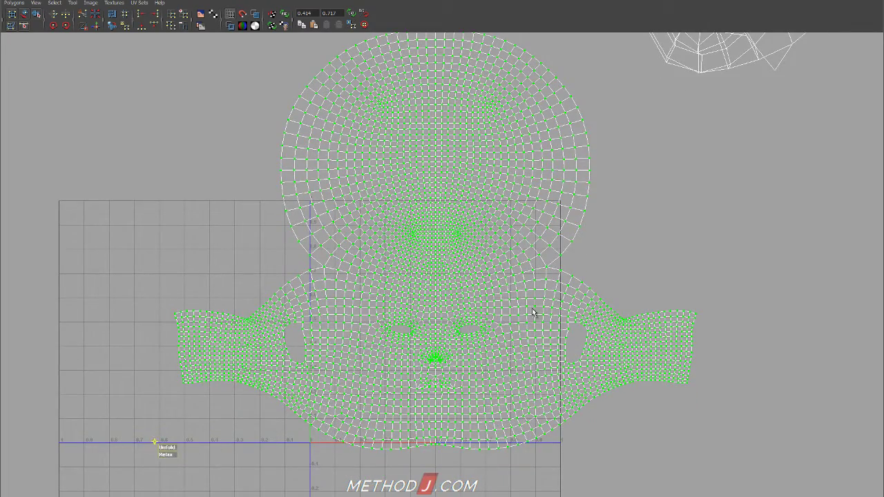
# Step: Scale down and move the combined head shell so it fits inside the 0 to 1 UV square
pyautogui.keyDown('alt'); pyautogui.moveTo(532, 313); pyautogui.dragTo(436, 301, button='right'); pyautogui.keyUp('alt')
pyautogui.press('r')
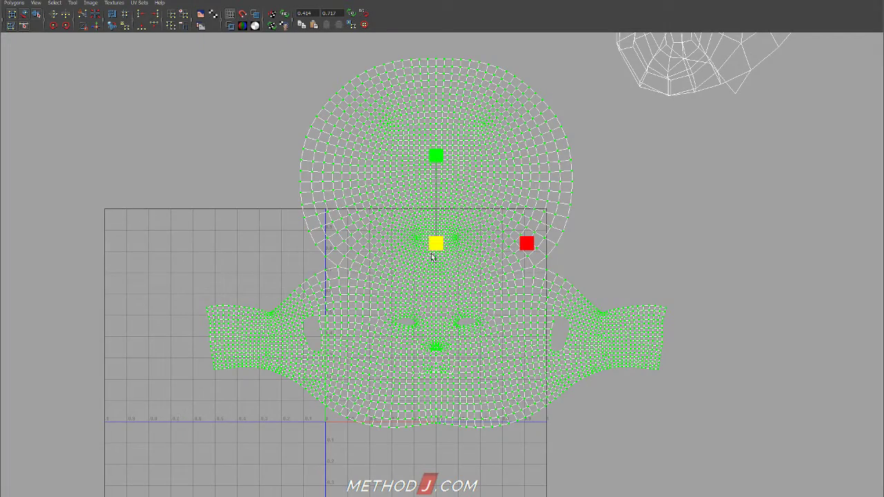
pyautogui.moveTo(436, 245); pyautogui.dragTo(444, 329)
pyautogui.press('w')
pyautogui.press('r')
pyautogui.click(444, 325)
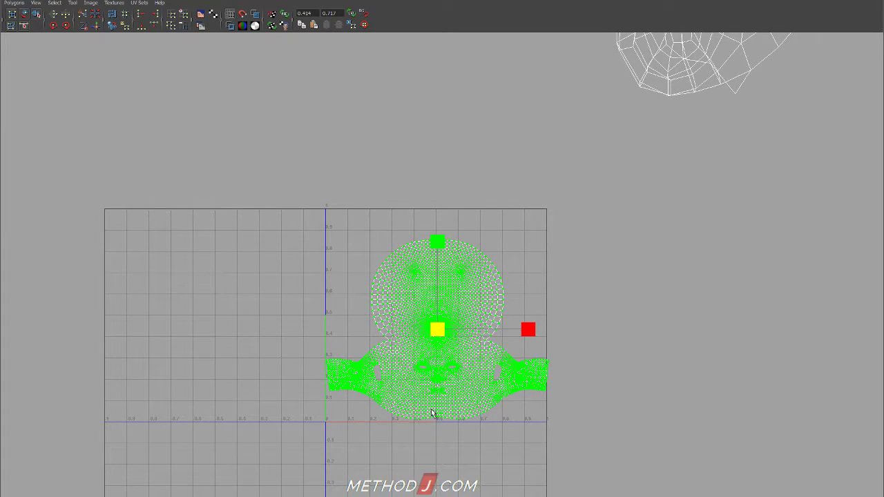
pyautogui.scroll(6, 395, 368)
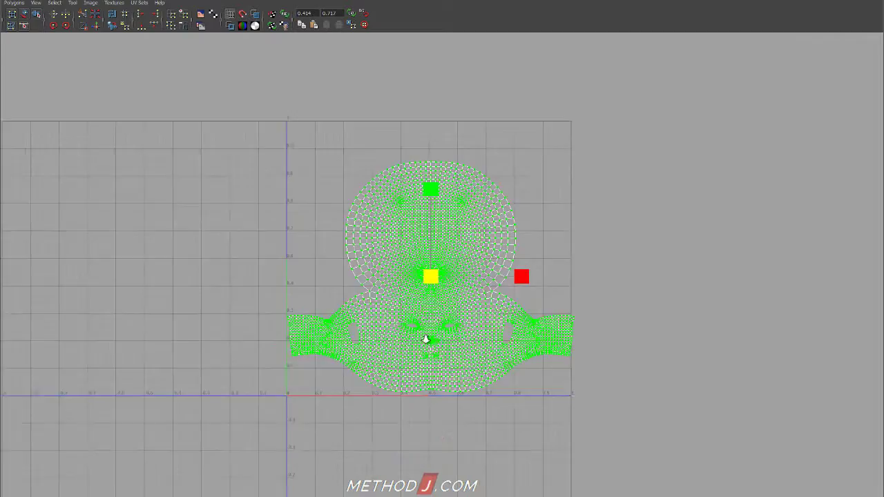
pyautogui.moveTo(422, 286); pyautogui.dragTo(426, 286)
pyautogui.press('w')
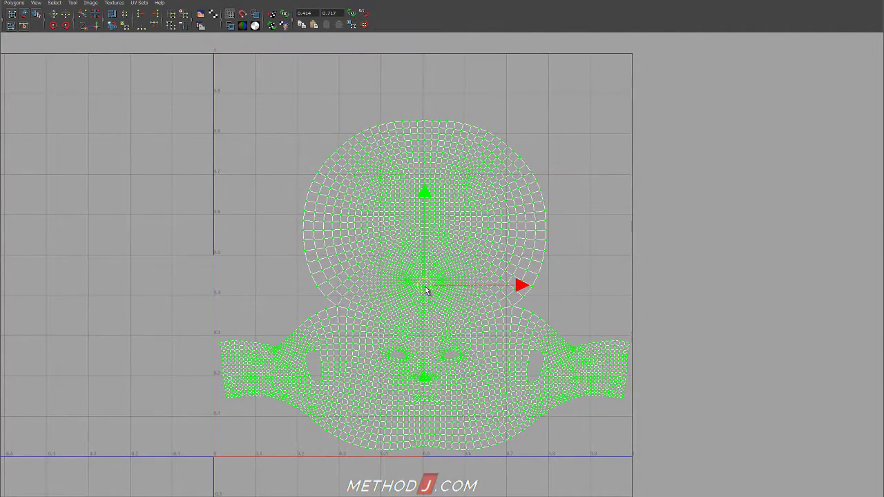
pyautogui.press('r')
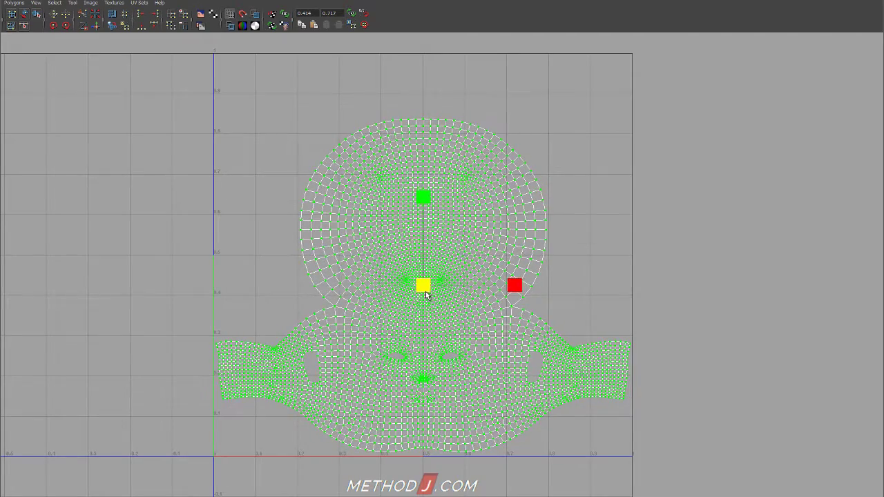
pyautogui.press('w')
# Step: Select the ear shell farther from the 0 to 1 square's vertical axis and unfold it with the Smooth UV tool
pyautogui.keyDown('alt'); pyautogui.moveTo(632, 263); pyautogui.dragTo(500, 196, button='right'); pyautogui.keyUp('alt')
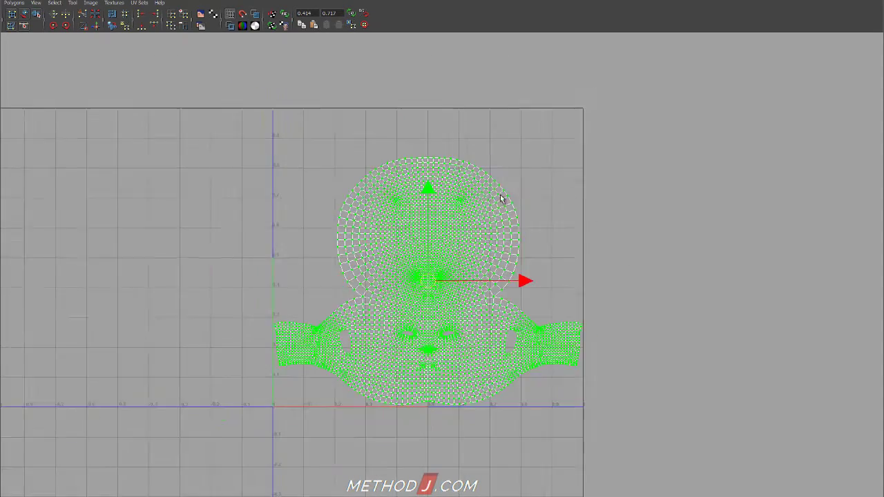
pyautogui.keyDown('alt'); pyautogui.moveTo(498, 152); pyautogui.dragTo(366, 491, button='middle'); pyautogui.keyUp('alt')
pyautogui.keyDown('alt'); pyautogui.moveTo(649, 224); pyautogui.dragTo(424, 252, button='right'); pyautogui.keyUp('alt')
pyautogui.keyDown('alt'); pyautogui.moveTo(718, 156); pyautogui.dragTo(495, 130, button='right'); pyautogui.keyUp('alt')
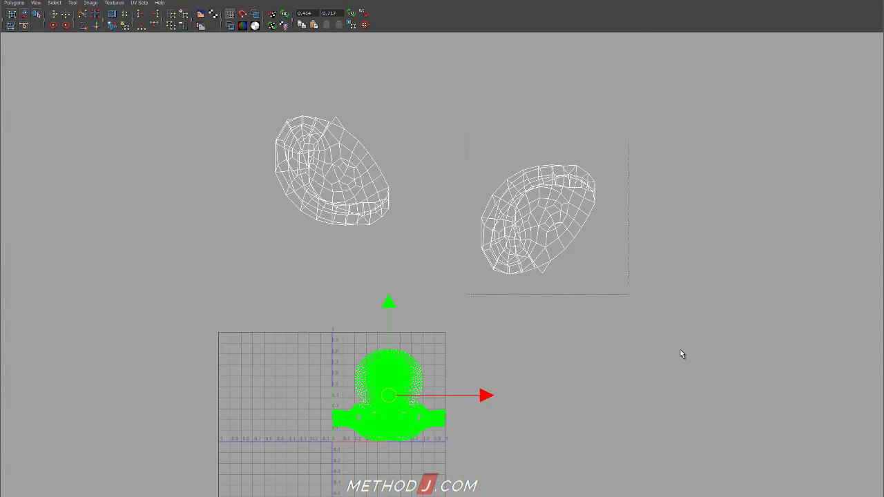
pyautogui.moveTo(680, 349); pyautogui.dragTo(681, 351)
pyautogui.keyDown('shift'); pyautogui.moveTo(596, 268); pyautogui.dragTo(594, 291, button='right'); pyautogui.keyUp('shift')
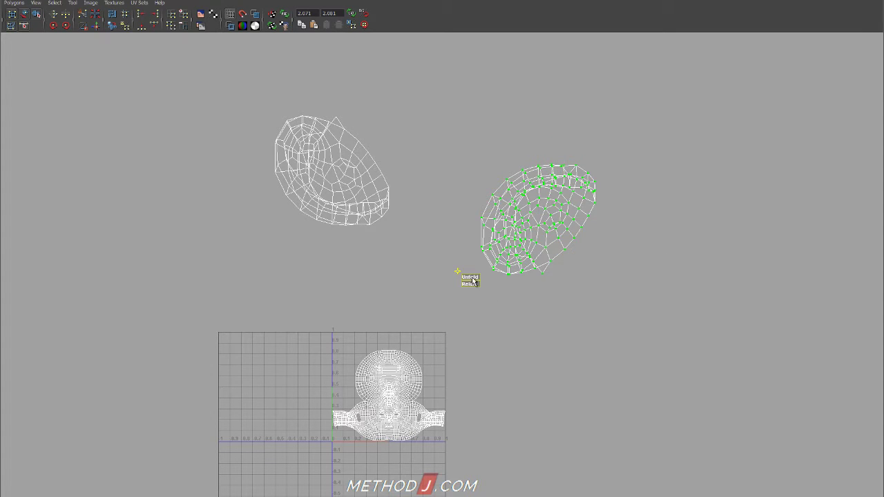
pyautogui.keyDown('ctrl'); pyautogui.moveTo(473, 281); pyautogui.dragTo(470, 277, button='right'); pyautogui.keyUp('ctrl')
pyautogui.moveTo(475, 277); pyautogui.dragTo(554, 281)
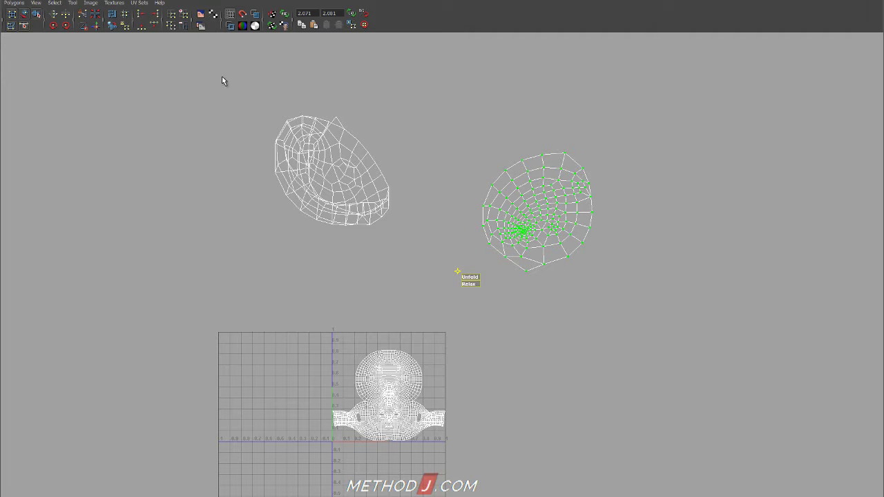
# Step: Unfold the other ear shell and turn on shaded UV display
pyautogui.moveTo(410, 252); pyautogui.dragTo(411, 254)
pyautogui.keyDown('ctrl'); pyautogui.moveTo(261, 230); pyautogui.dragTo(257, 225, button='right'); pyautogui.keyUp('ctrl')
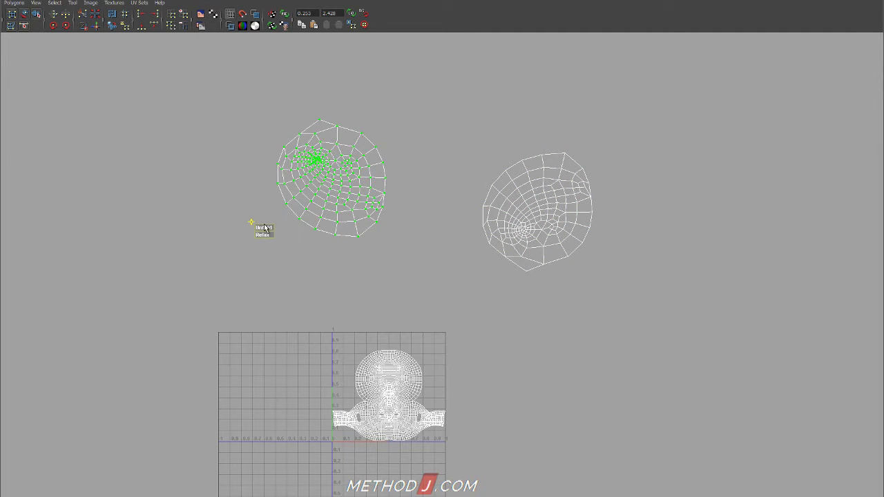
pyautogui.click(90, 3)
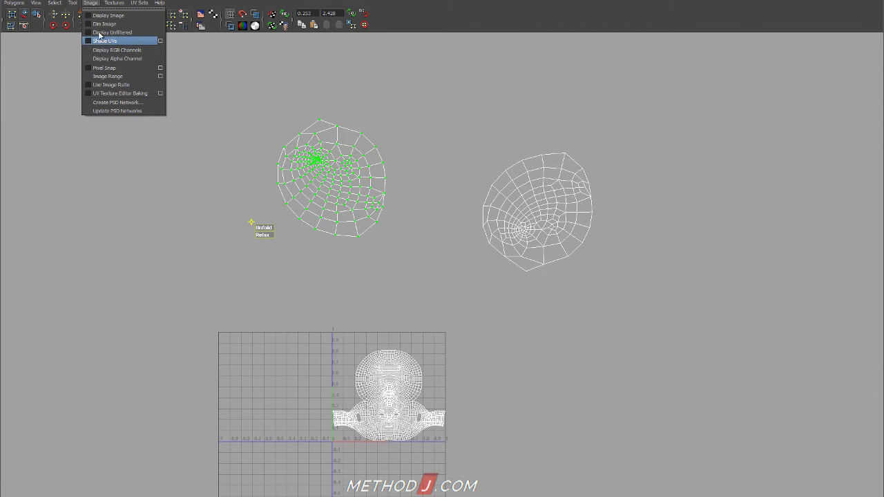
pyautogui.click(105, 40)
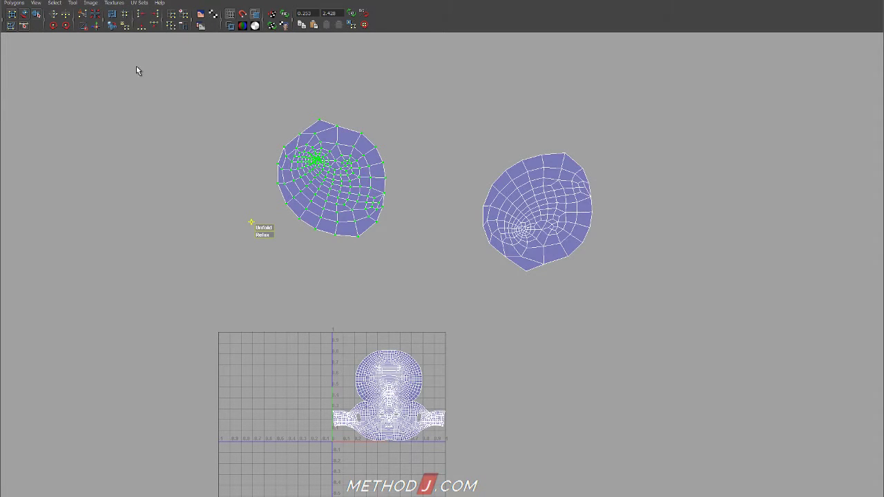
# Step: Move the second unfolded ear shell roughly level with the first and rotate it clockwise until the two mirror each other
pyautogui.press('w')
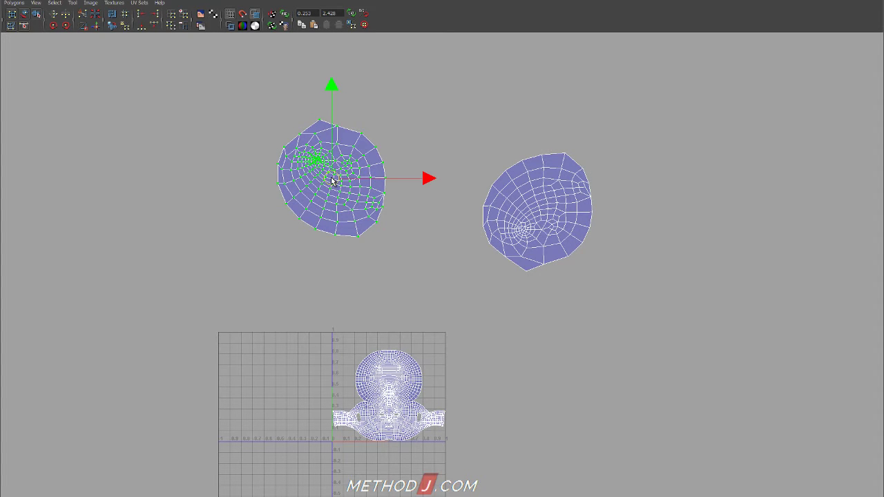
pyautogui.moveTo(331, 181); pyautogui.dragTo(347, 222)
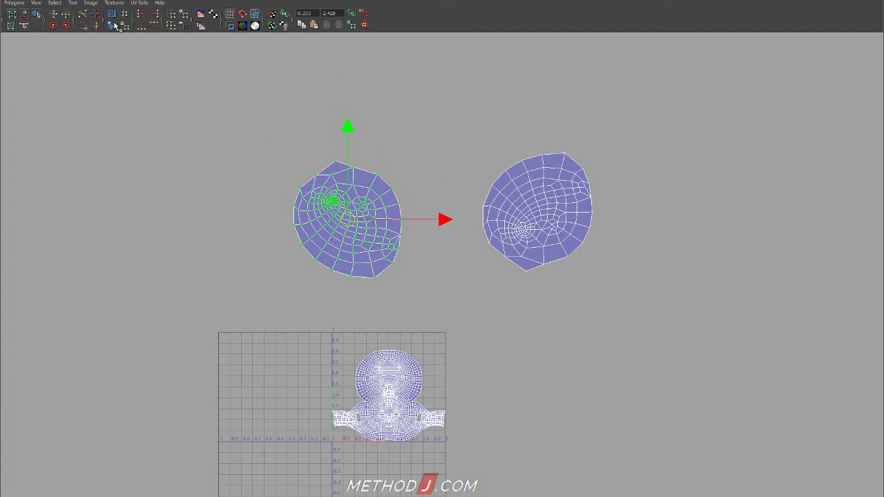
pyautogui.click(66, 26)
pyautogui.click(66, 25)
pyautogui.click(67, 26)
pyautogui.click(67, 26)
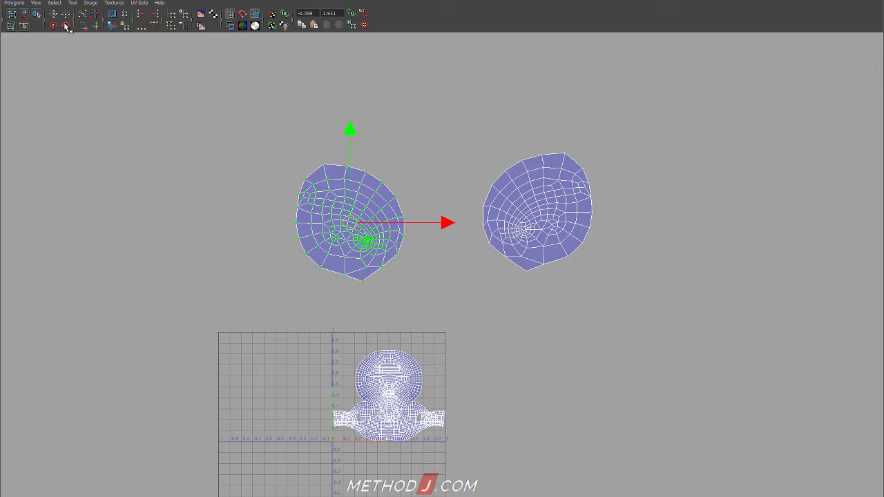
# Step: Select the first unfolded ear shell and move it down beside the top of the head shell
pyautogui.moveTo(399, 300); pyautogui.dragTo(353, 318)
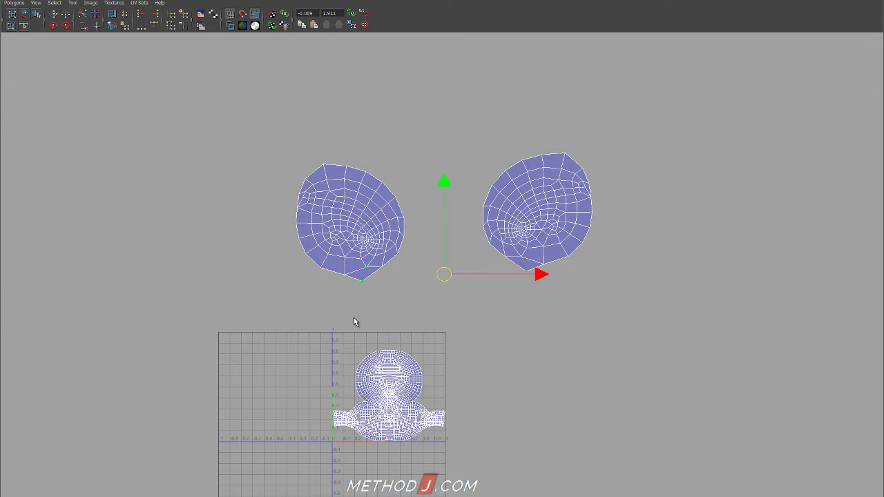
pyautogui.moveTo(701, 344); pyautogui.dragTo(728, 369)
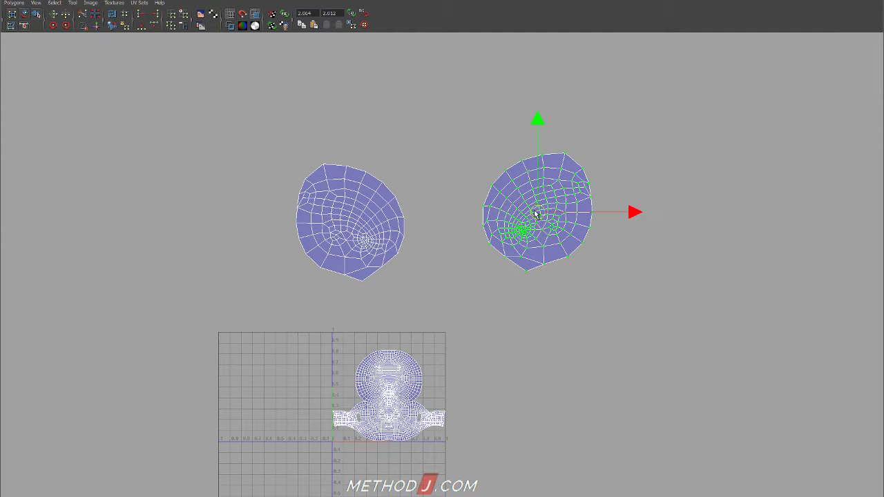
pyautogui.moveTo(534, 211); pyautogui.dragTo(404, 408)
# Step: Try to scale the ear shell down and place it beside the top of the head shell, and undo these changes
pyautogui.press('r')
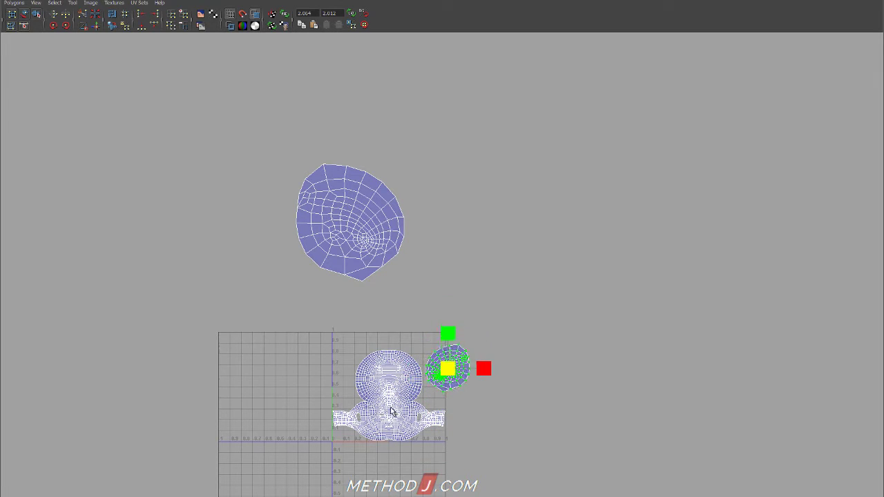
pyautogui.press('w')
pyautogui.moveTo(448, 367); pyautogui.dragTo(437, 349)
pyautogui.hotkey('ctrl', 'z')
pyautogui.hotkey('ctrl', 'z')
pyautogui.hotkey('ctrl', 'z')
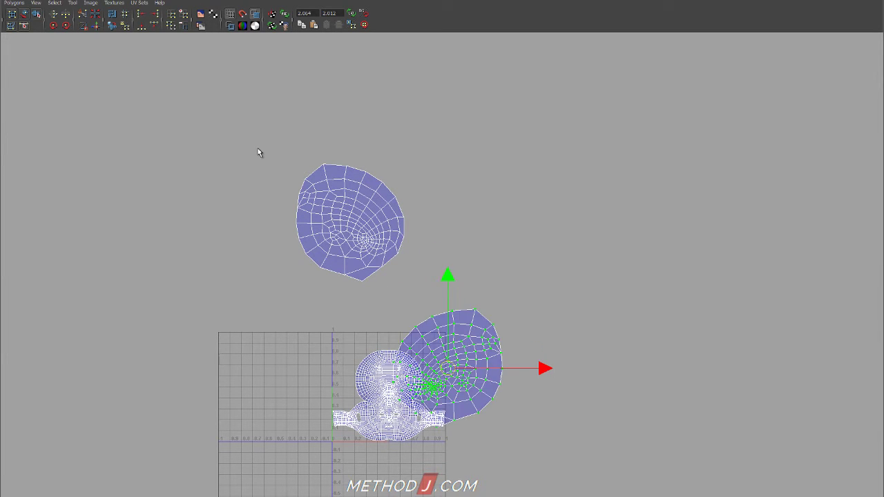
# Step: Select both ear shells, scale them down together and move them to either side of the top of the head shell
pyautogui.moveTo(239, 117); pyautogui.dragTo(408, 298)
pyautogui.press('r')
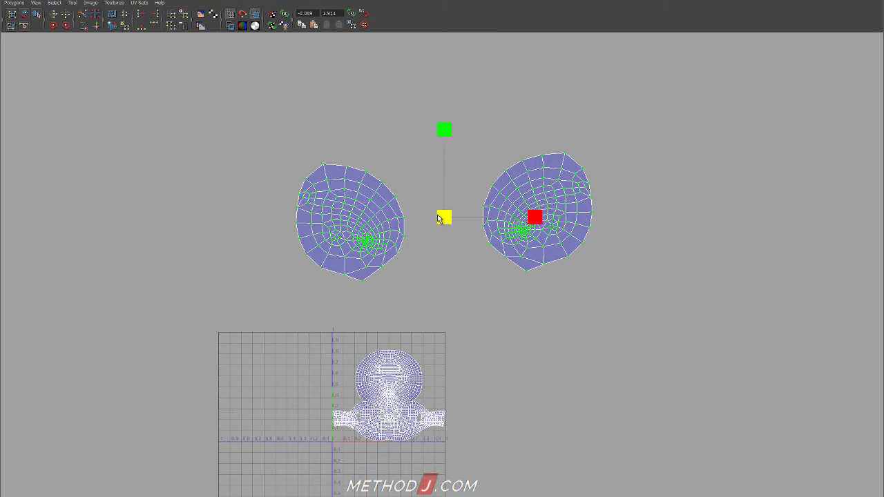
pyautogui.moveTo(440, 218); pyautogui.dragTo(384, 241)
pyautogui.press('w')
pyautogui.moveTo(445, 218); pyautogui.dragTo(386, 351)
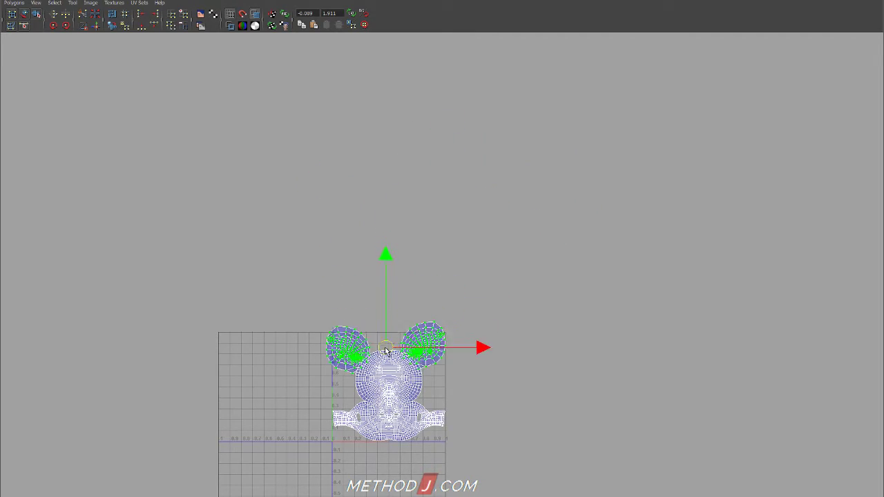
# Step: Scale both ear shells down further inside the UV square, and move one into the upper corner on the positive U side
pyautogui.keyDown('alt'); pyautogui.moveTo(535, 362); pyautogui.dragTo(705, 392, button='right'); pyautogui.keyUp('alt')
pyautogui.keyDown('alt'); pyautogui.moveTo(434, 313); pyautogui.dragTo(492, 184, button='middle'); pyautogui.keyUp('alt')
pyautogui.keyDown('alt'); pyautogui.moveTo(442, 297); pyautogui.dragTo(725, 340, button='right'); pyautogui.keyUp('alt')
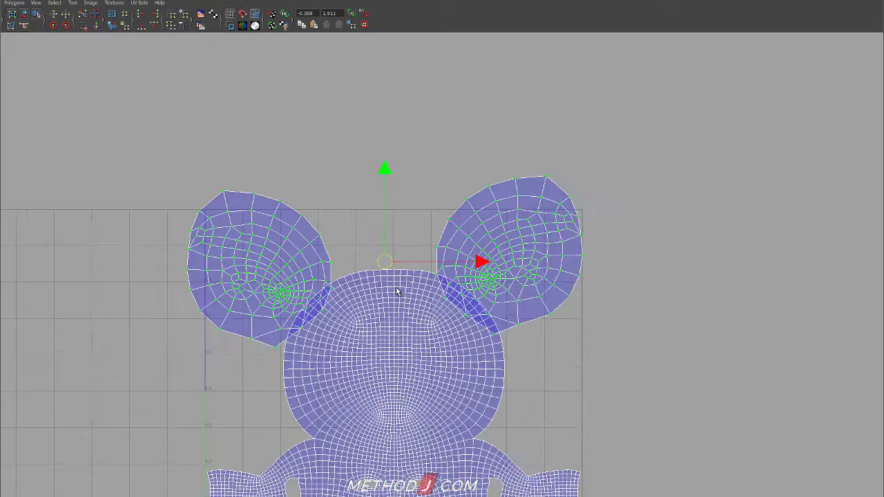
pyautogui.keyDown('alt'); pyautogui.moveTo(373, 251); pyautogui.dragTo(456, 178, button='middle'); pyautogui.keyUp('alt')
pyautogui.press('r')
pyautogui.moveTo(471, 191); pyautogui.dragTo(435, 189)
pyautogui.press('w')
pyautogui.moveTo(437, 192); pyautogui.dragTo(439, 189, button='middle')
pyautogui.moveTo(438, 187); pyautogui.dragTo(438, 189)
pyautogui.keyDown('ctrl'); pyautogui.moveTo(245, 117); pyautogui.dragTo(442, 287); pyautogui.keyUp('ctrl')
pyautogui.keyDown('alt'); pyautogui.moveTo(537, 193); pyautogui.dragTo(481, 208, button='middle'); pyautogui.keyUp('alt')
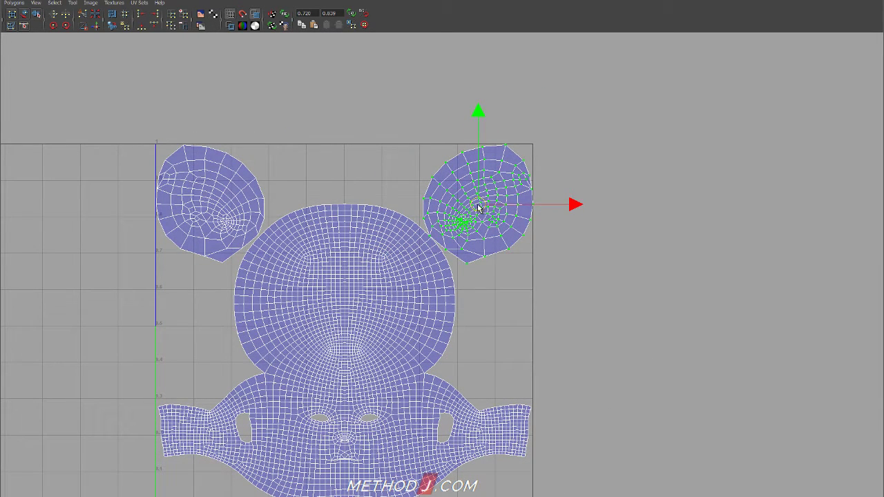
# Step: Scale both ear shells down slightly together, and reposition the one on the positive U side into its upper corner clear of the head shell
pyautogui.keyDown('shift'); pyautogui.moveTo(208, 183); pyautogui.dragTo(222, 200); pyautogui.keyUp('shift')
pyautogui.keyDown('ctrl'); pyautogui.moveTo(222, 200); pyautogui.dragTo(252, 182, button='right'); pyautogui.keyUp('ctrl')
pyautogui.press('r')
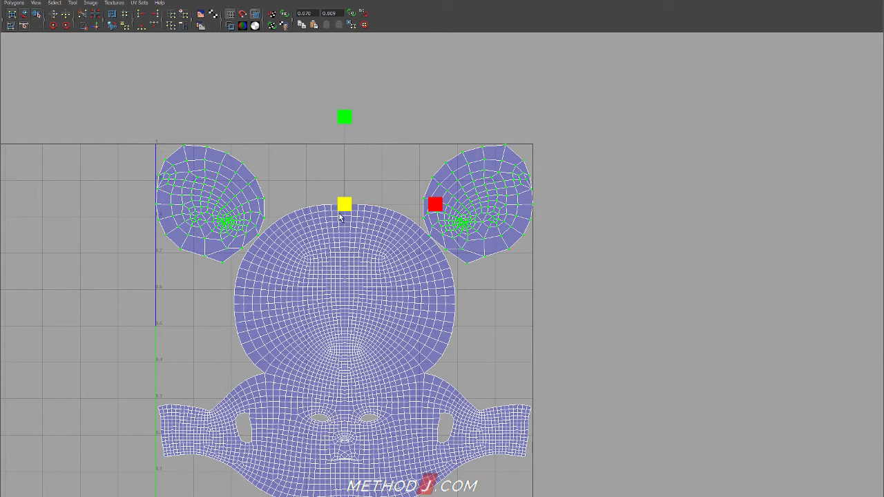
pyautogui.moveTo(343, 207); pyautogui.dragTo(335, 204)
pyautogui.press('w')
pyautogui.keyDown('ctrl'); pyautogui.moveTo(143, 118); pyautogui.dragTo(329, 306); pyautogui.keyUp('ctrl')
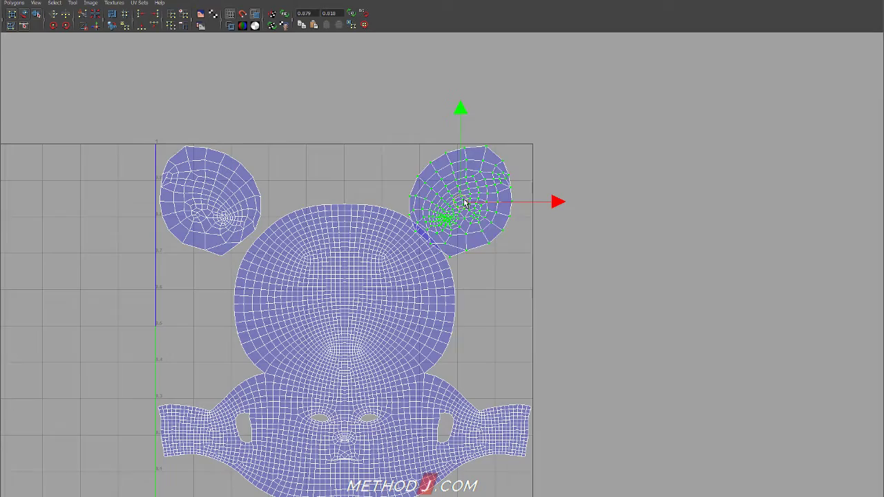
pyautogui.moveTo(464, 202); pyautogui.dragTo(483, 204)
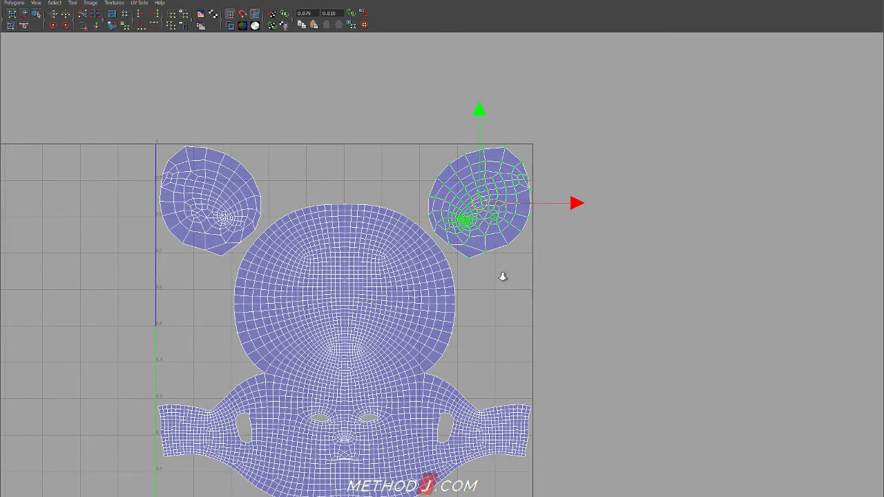
pyautogui.keyDown('alt'); pyautogui.moveTo(503, 277); pyautogui.dragTo(337, 281, button='right'); pyautogui.keyUp('alt')
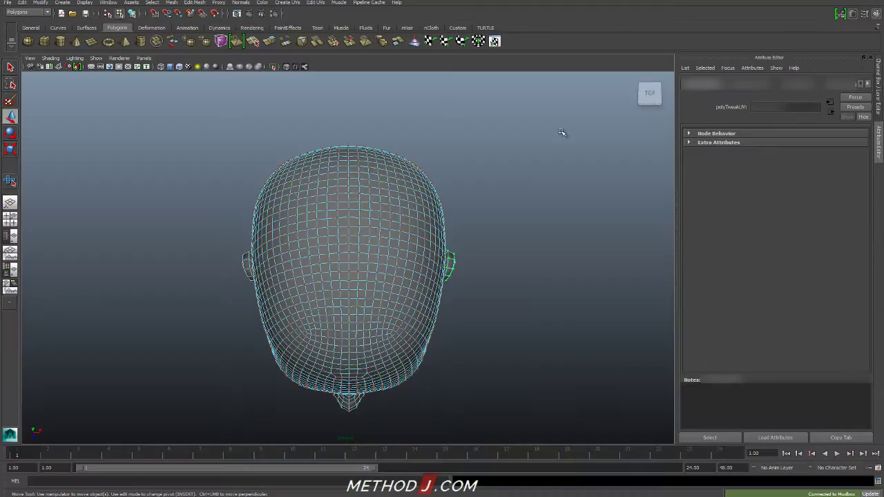
# Step: Select the whole head in object mode and assign it a new Lambert material
pyautogui.moveTo(385, 228); pyautogui.dragTo(368, 249, button='right')
pyautogui.click(369, 249)
pyautogui.moveTo(369, 249)
pyautogui.keyDown('alt'); pyautogui.mouseDown()
pyautogui.moveTo(404, 266)
pyautogui.moveTo(380, 250)
pyautogui.mouseUp(); pyautogui.keyUp('alt')
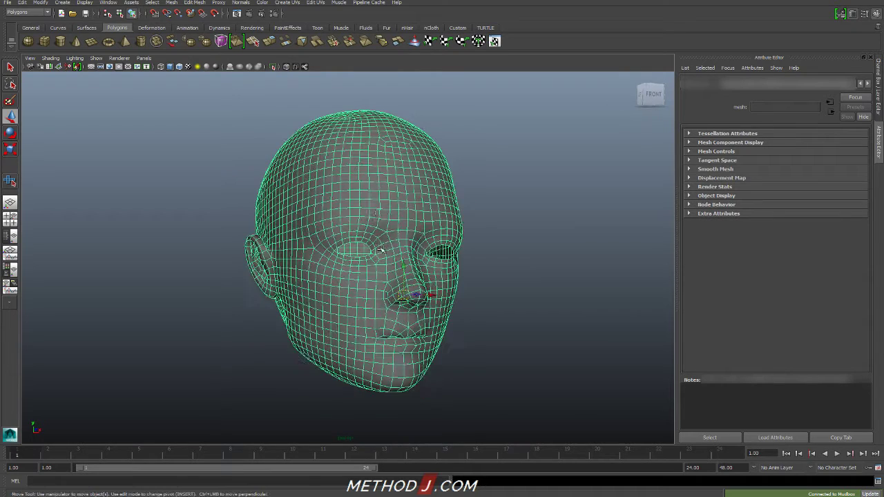
pyautogui.rightClick(378, 214)
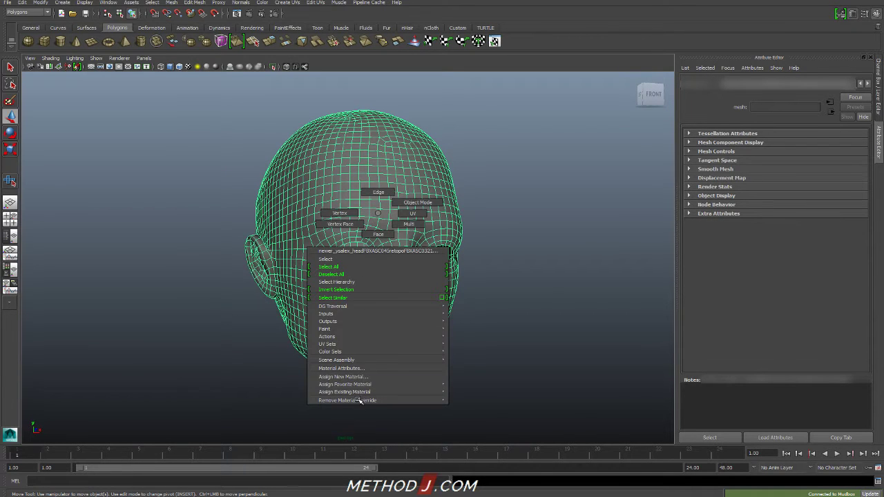
pyautogui.click(345, 368)
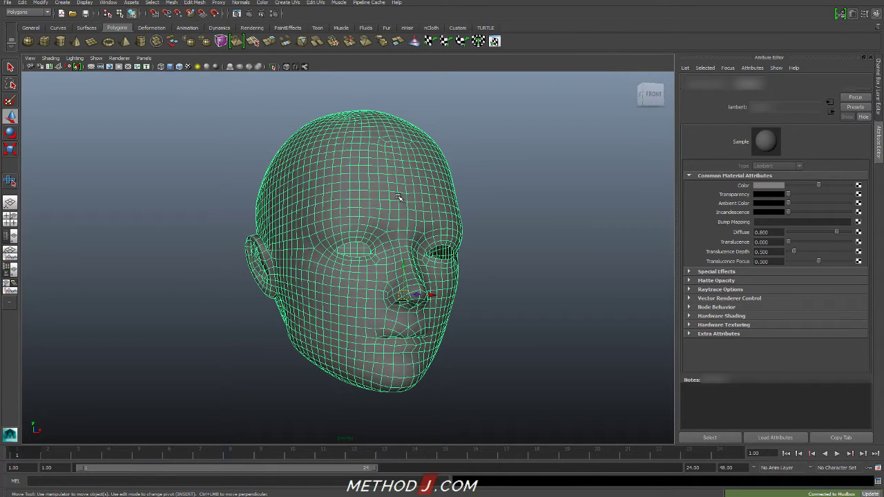
pyautogui.moveTo(400, 179); pyautogui.dragTo(408, 357, button='right')
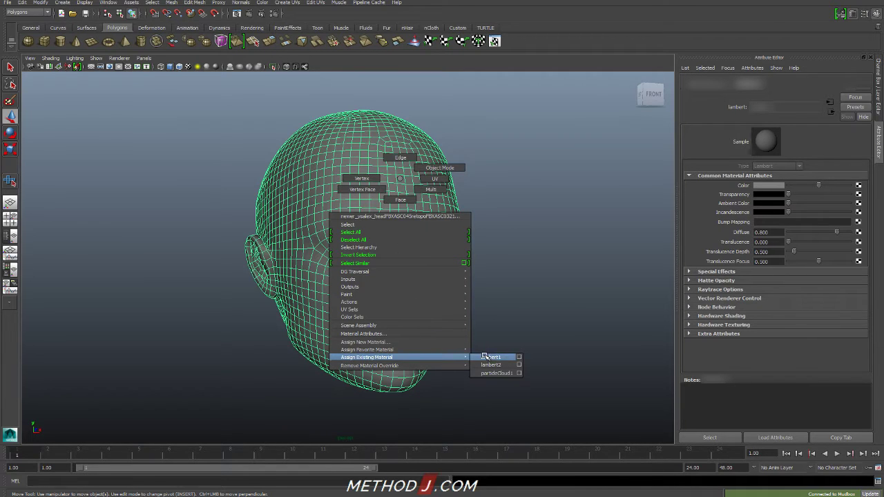
pyautogui.moveTo(485, 356); pyautogui.dragTo(387, 342, button='right')
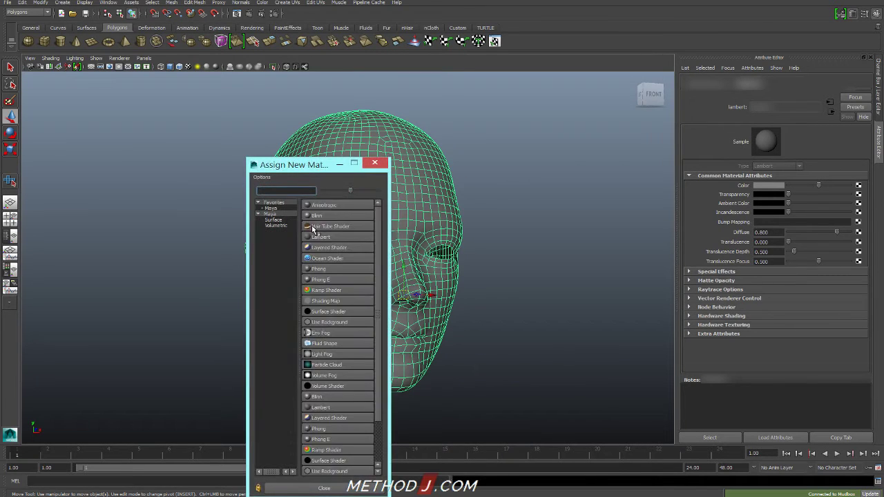
pyautogui.click(317, 236)
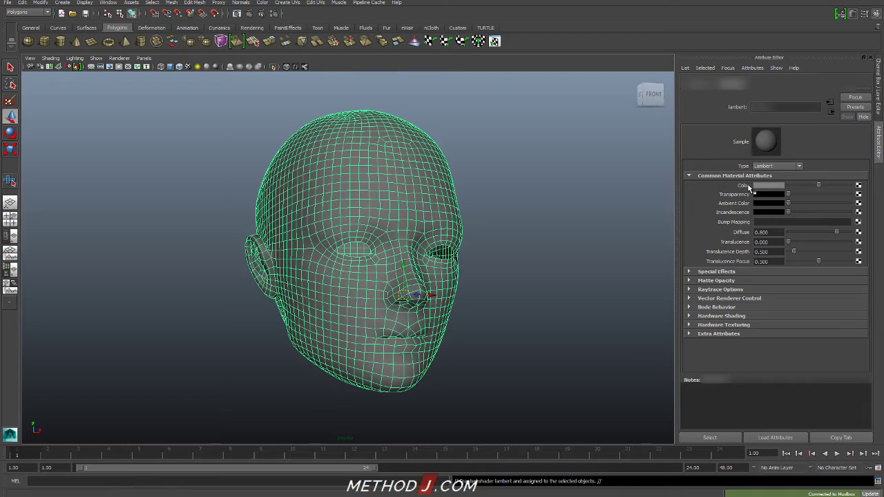
# Step: Map a Checker texture to the material's colour and open its 2D texture placement attributes
pyautogui.click(858, 185)
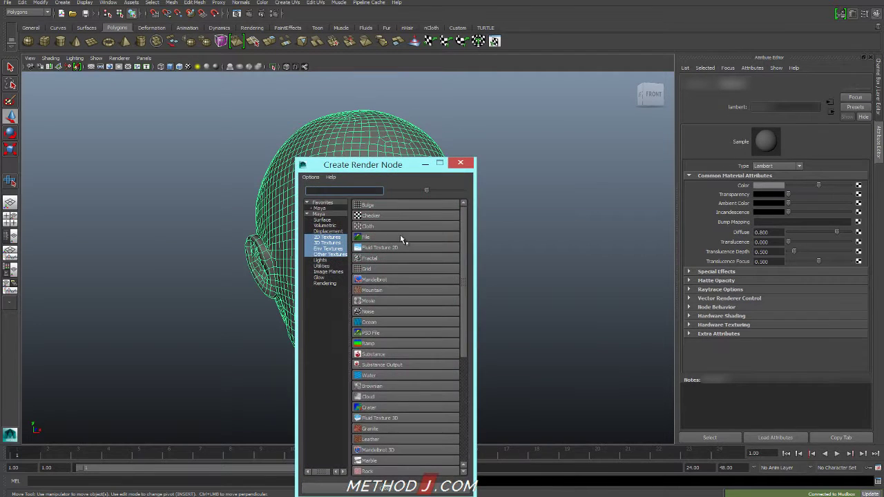
pyautogui.click(371, 216)
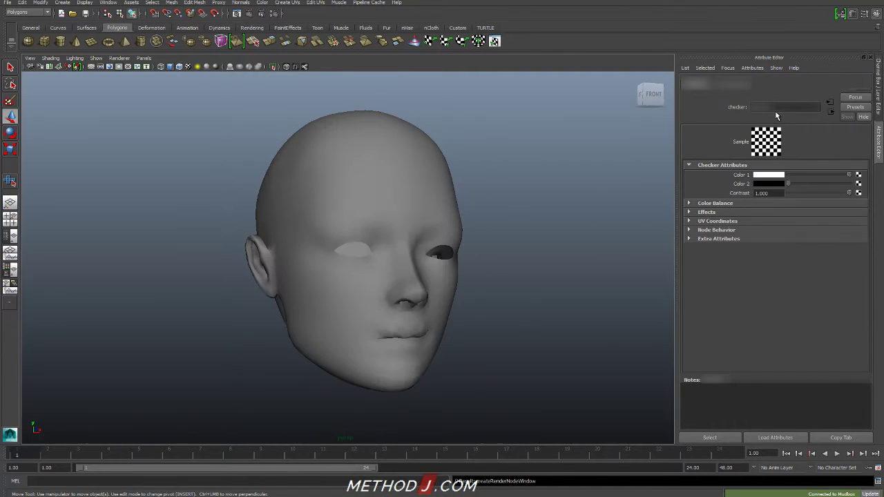
pyautogui.click(743, 88)
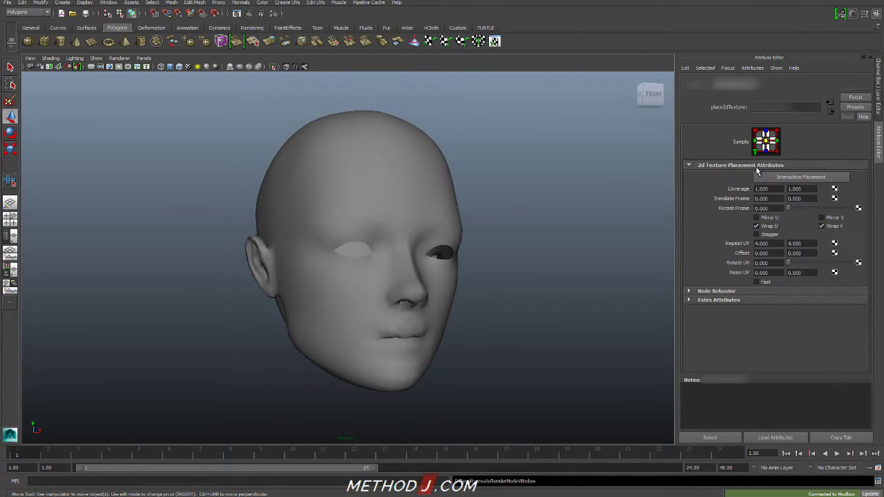
# Step: Set the viewport to High Quality rendering and turn on textured shading to show the checker on the head
pyautogui.click(118, 60)
pyautogui.click(118, 79)
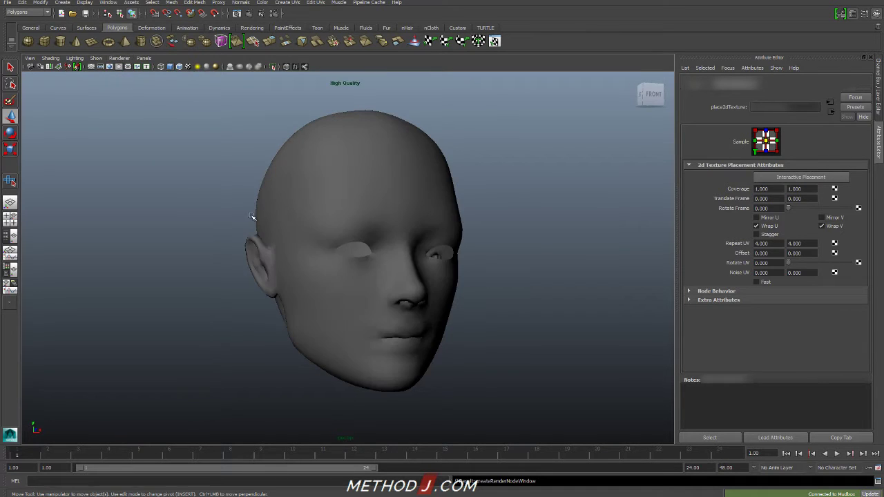
pyautogui.moveTo(257, 211)
pyautogui.keyDown('alt'); pyautogui.mouseDown()
pyautogui.moveTo(256, 222)
pyautogui.moveTo(322, 258)
pyautogui.moveTo(386, 259)
pyautogui.mouseUp(); pyautogui.keyUp('alt')
pyautogui.press('6')
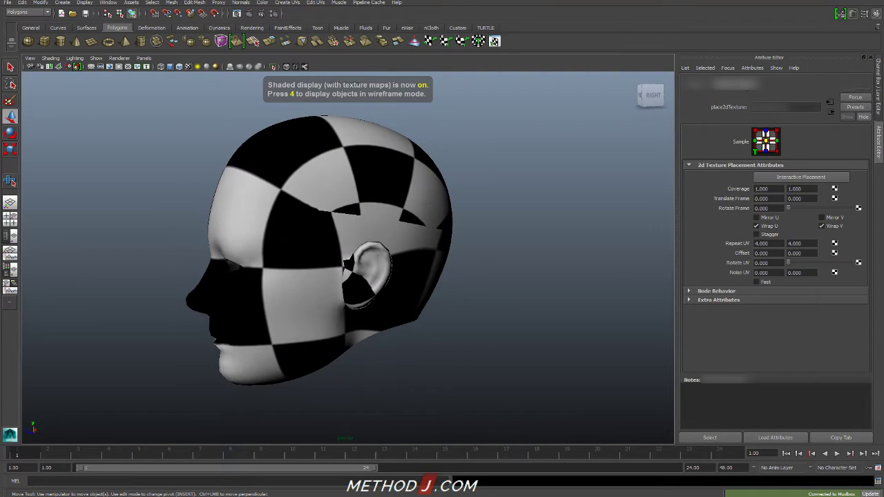
# Step: Set the checker's Repeat UV to 16 by 16 and inspect the pattern around the ear
pyautogui.click(694, 89)
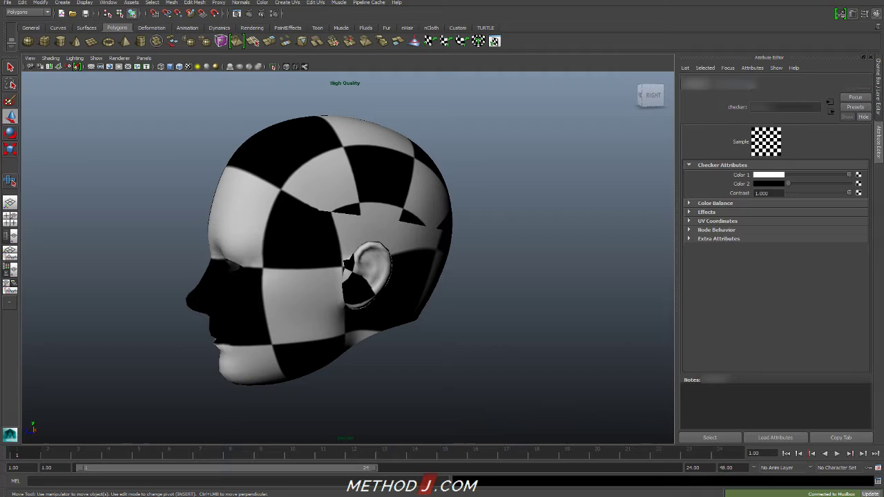
pyautogui.click(736, 89)
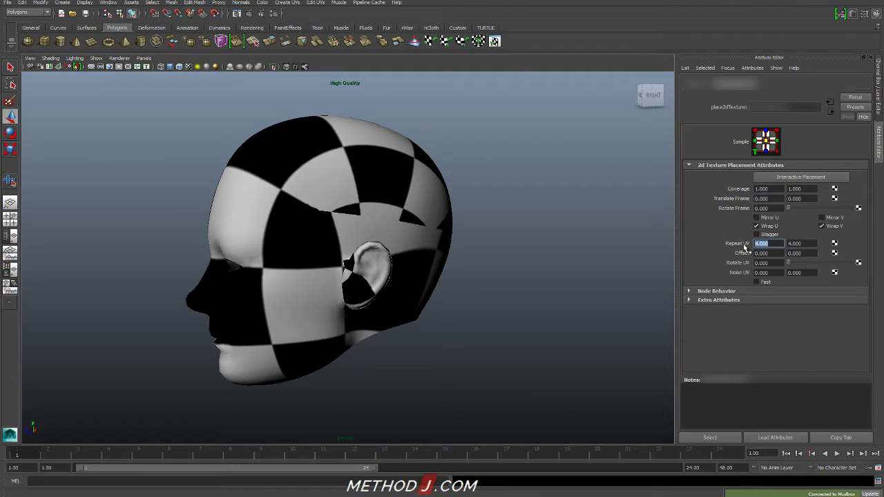
pyautogui.write('16')
pyautogui.press('Tab')
pyautogui.write('16')
pyautogui.press('Return')
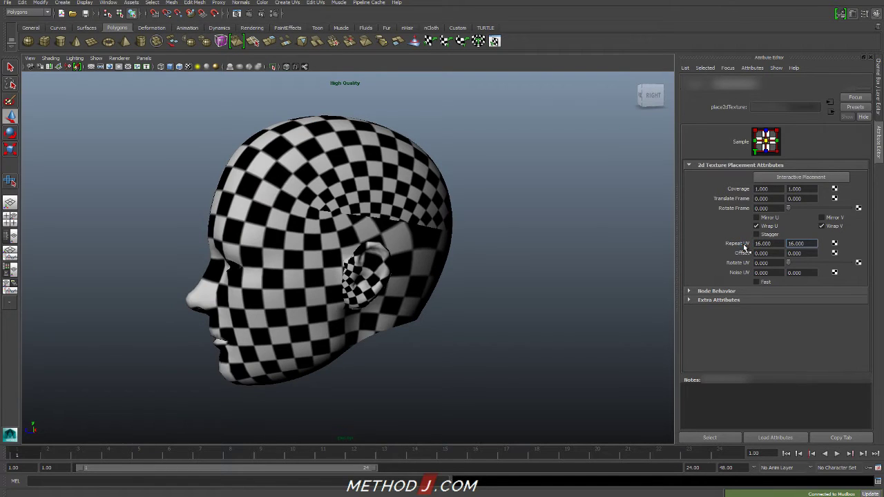
pyautogui.keyDown('alt'); pyautogui.moveTo(331, 272); pyautogui.dragTo(366, 199); pyautogui.keyUp('alt')
pyautogui.scroll(5, 494, 289)
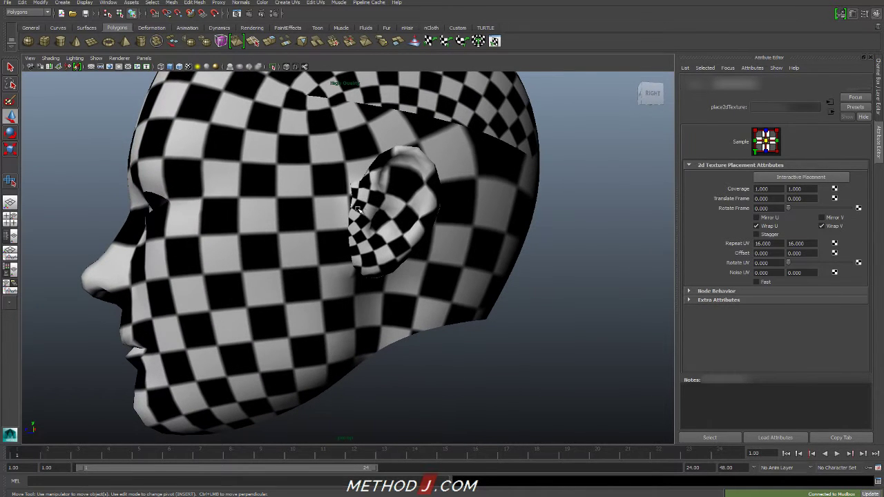
# Step: Select the head and open the UV Texture Editor in a reduced window alongside the model
pyautogui.click(413, 185)
pyautogui.press('space')
pyautogui.click(409, 150)
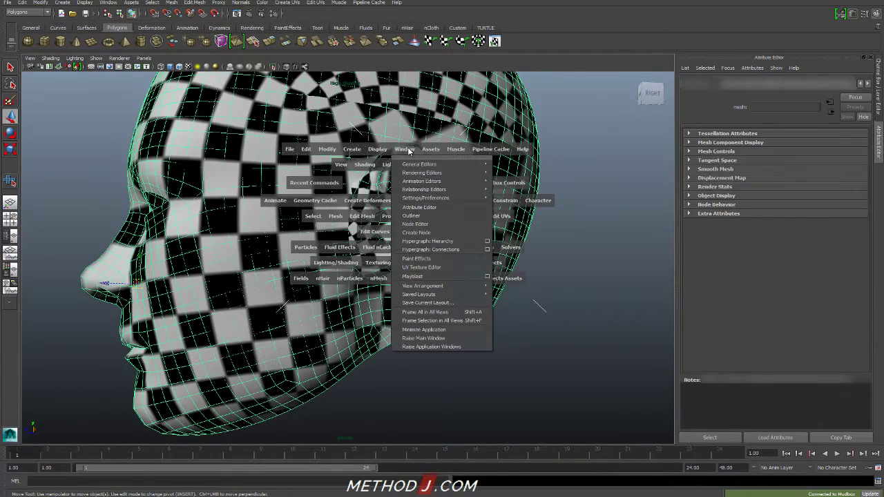
pyautogui.click(421, 267)
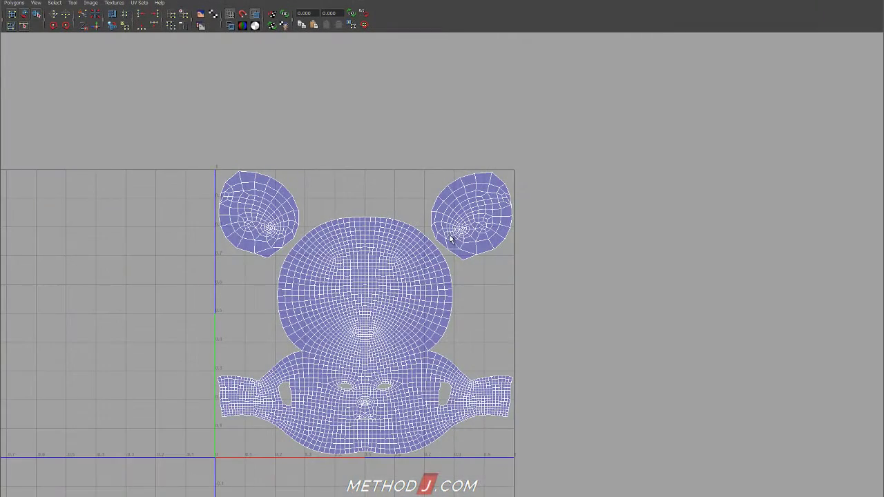
pyautogui.click(860, 2)
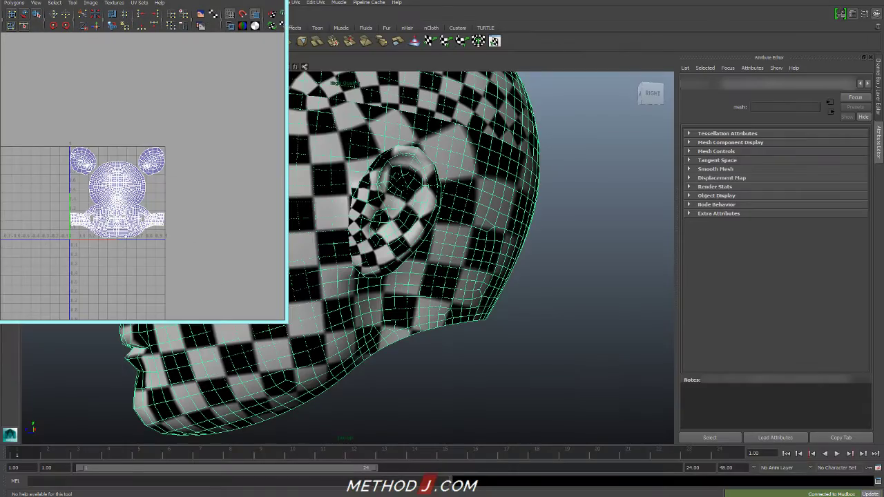
# Step: Switch the head to face selection and select the faces of its left ear
pyautogui.keyDown('alt'); pyautogui.moveTo(423, 200); pyautogui.dragTo(522, 210); pyautogui.keyUp('alt')
pyautogui.moveTo(522, 209); pyautogui.dragTo(528, 239, button='right')
pyautogui.keyDown('alt'); pyautogui.moveTo(529, 238); pyautogui.dragTo(537, 198); pyautogui.keyUp('alt')
pyautogui.moveTo(518, 235); pyautogui.dragTo(516, 237)
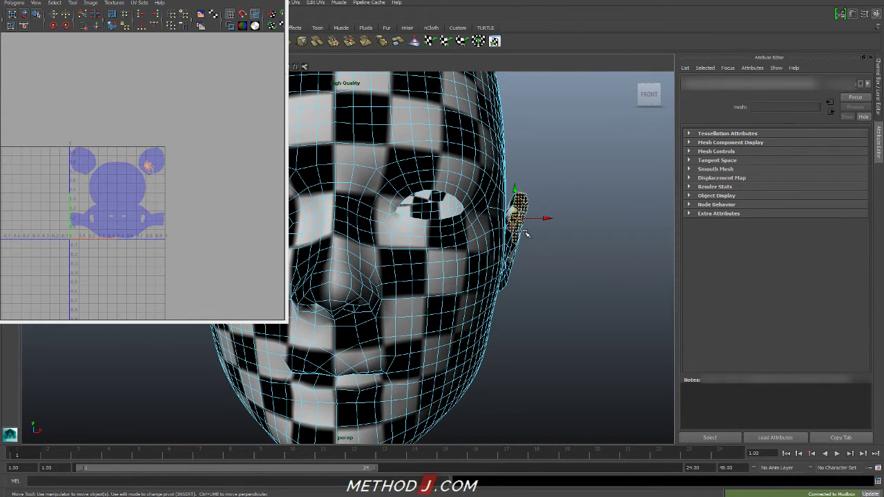
pyautogui.keyDown('shift'); pyautogui.moveTo(508, 267); pyautogui.dragTo(504, 248); pyautogui.keyUp('shift')
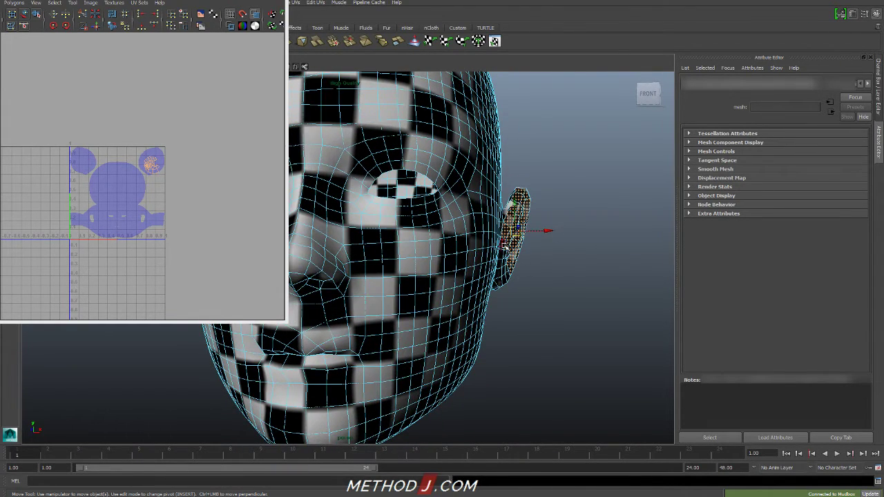
pyautogui.keyDown('shift'); pyautogui.moveTo(533, 282); pyautogui.dragTo(578, 283); pyautogui.keyUp('shift')
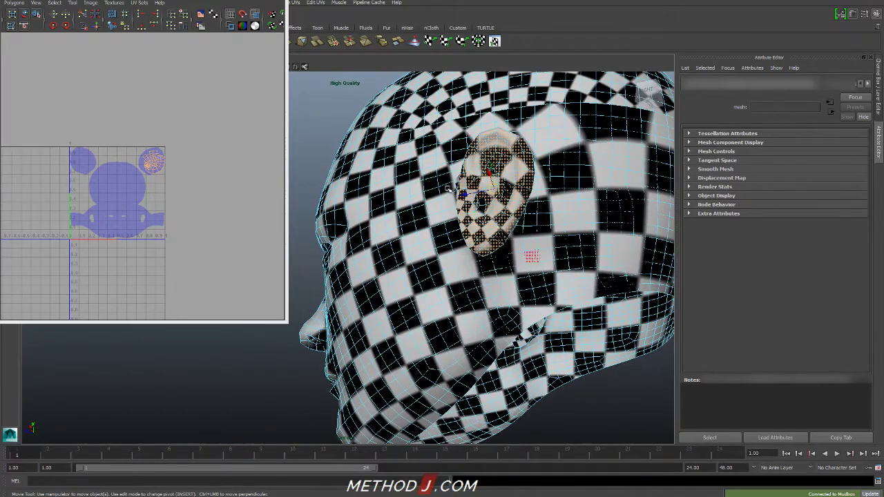
# Step: Turn off texture display and deselect the faces behind the left ear, keeping its front and rim faces selected
pyautogui.press('5')
pyautogui.moveTo(533, 211)
pyautogui.keyDown('alt'); pyautogui.mouseDown()
pyautogui.moveTo(491, 229)
pyautogui.moveTo(529, 241)
pyautogui.mouseUp(); pyautogui.keyUp('alt')
pyautogui.keyDown('alt'); pyautogui.moveTo(528, 240); pyautogui.dragTo(594, 256, button='right'); pyautogui.keyUp('alt')
pyautogui.keyDown('alt'); pyautogui.moveTo(594, 255); pyautogui.dragTo(542, 205); pyautogui.keyUp('alt')
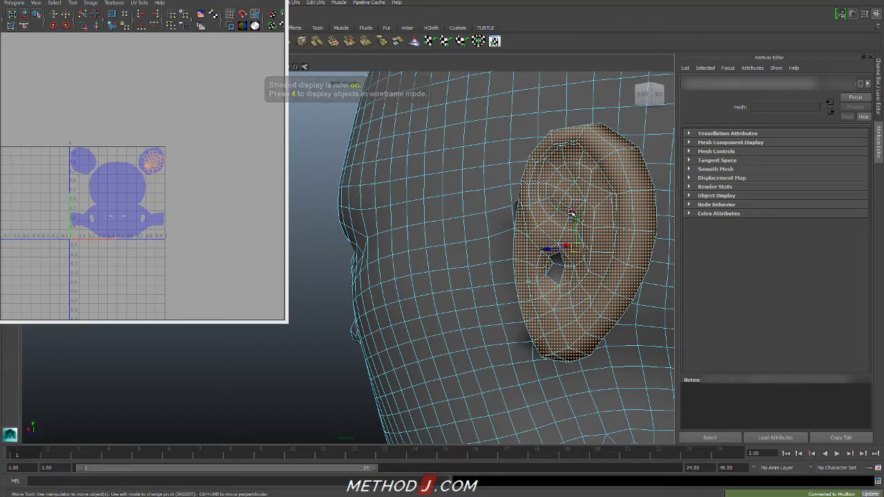
pyautogui.keyDown('alt'); pyautogui.moveTo(557, 261); pyautogui.dragTo(469, 241); pyautogui.keyUp('alt')
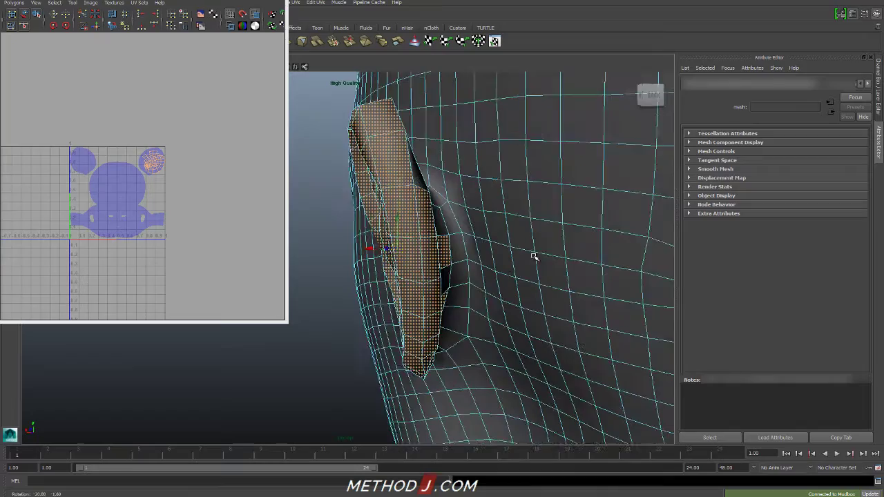
pyautogui.keyDown('ctrl'); pyautogui.moveTo(436, 270); pyautogui.dragTo(435, 270); pyautogui.keyUp('ctrl')
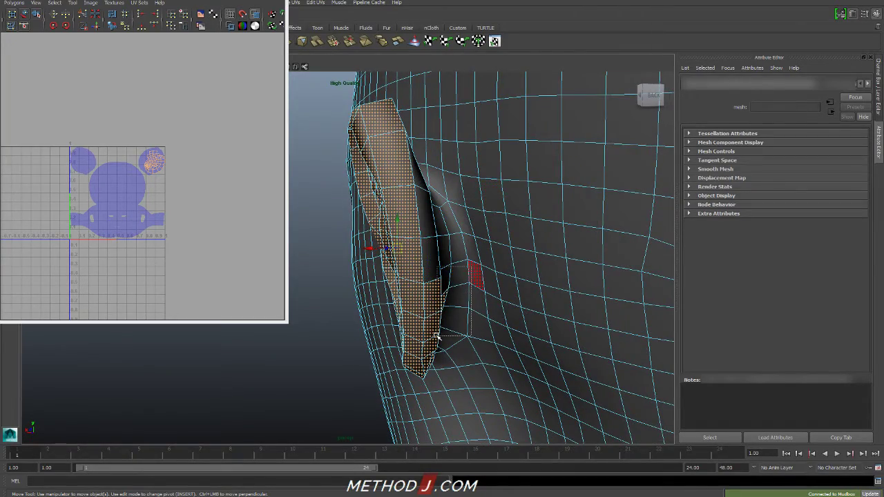
pyautogui.keyDown('alt'); pyautogui.moveTo(436, 336); pyautogui.dragTo(465, 315); pyautogui.keyUp('alt')
pyautogui.keyDown('alt'); pyautogui.moveTo(444, 372); pyautogui.dragTo(373, 283); pyautogui.keyUp('alt')
# Step: Apply a planar map to the selected left ear faces and move the resulting shell above the UV square
pyautogui.keyDown('shift'); pyautogui.rightClick(145, 210); pyautogui.keyUp('shift')
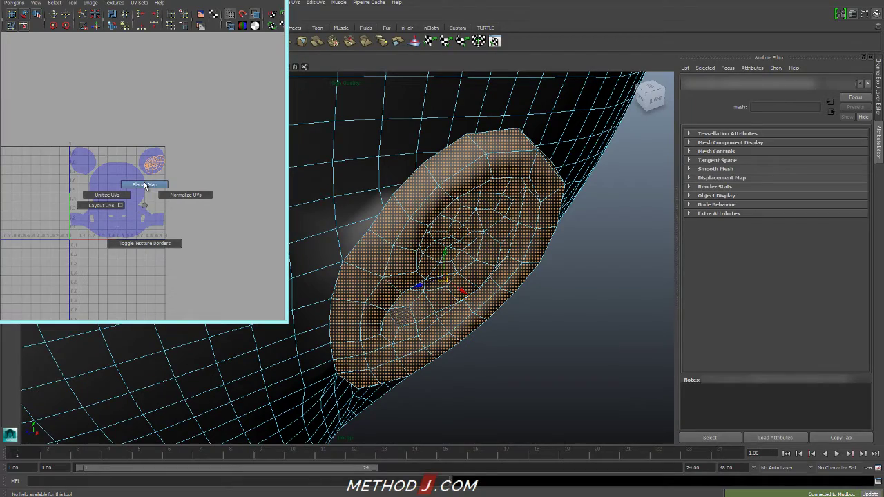
pyautogui.click(145, 186)
pyautogui.moveTo(117, 194); pyautogui.dragTo(146, 82)
# Step: Bring the head's right ear into view and select all of its faces
pyautogui.keyDown('alt'); pyautogui.moveTo(523, 272); pyautogui.dragTo(366, 297, button='right'); pyautogui.keyUp('alt')
pyautogui.keyDown('alt'); pyautogui.moveTo(366, 297); pyautogui.dragTo(407, 273); pyautogui.keyUp('alt')
pyautogui.keyDown('alt'); pyautogui.moveTo(407, 273); pyautogui.dragTo(625, 340, button='right'); pyautogui.keyUp('alt')
pyautogui.moveTo(569, 148); pyautogui.dragTo(512, 297)
pyautogui.keyDown('shift'); pyautogui.moveTo(494, 368); pyautogui.dragTo(494, 368); pyautogui.keyUp('shift')
pyautogui.keyDown('alt'); pyautogui.moveTo(495, 366); pyautogui.dragTo(516, 280, button='middle'); pyautogui.keyUp('alt')
pyautogui.keyDown('shift'); pyautogui.moveTo(515, 296); pyautogui.dragTo(482, 235); pyautogui.keyUp('shift')
pyautogui.keyDown('ctrl'); pyautogui.keyDown('shift'); pyautogui.moveTo(443, 213); pyautogui.dragTo(481, 338); pyautogui.keyUp('shift'); pyautogui.keyUp('ctrl')
pyautogui.keyDown('ctrl'); pyautogui.keyDown('shift'); pyautogui.moveTo(457, 280); pyautogui.dragTo(497, 384); pyautogui.keyUp('shift'); pyautogui.keyUp('ctrl')
pyautogui.keyDown('alt'); pyautogui.moveTo(423, 347); pyautogui.dragTo(578, 280); pyautogui.keyUp('alt')
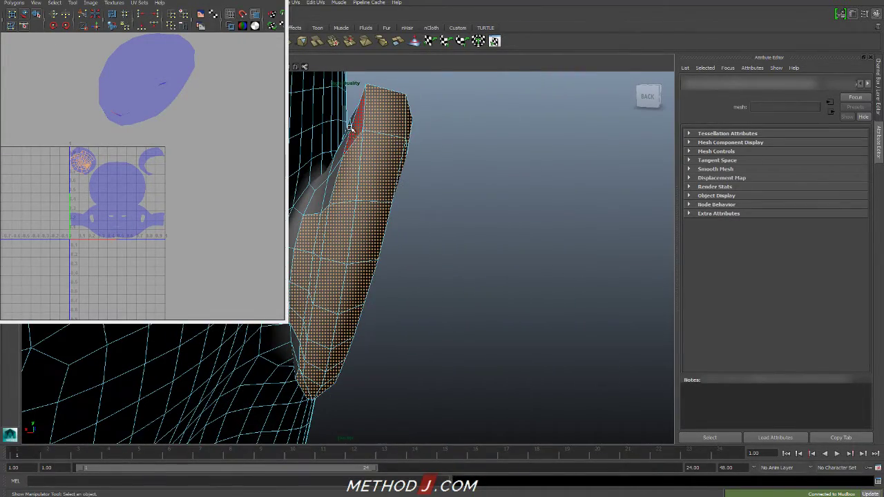
# Step: Deselect the faces behind the right ear, keeping only its front and rim faces selected
pyautogui.moveTo(350, 127)
pyautogui.keyDown('ctrl'); pyautogui.mouseDown()
pyautogui.moveTo(325, 280)
pyautogui.moveTo(303, 252)
pyautogui.mouseUp(); pyautogui.keyUp('ctrl')
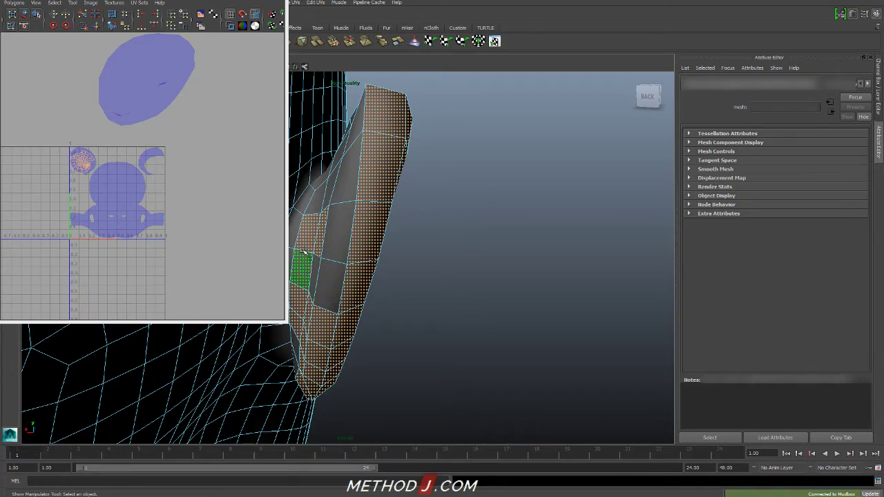
pyautogui.keyDown('ctrl'); pyautogui.click(306, 247); pyautogui.keyUp('ctrl')
pyautogui.keyDown('ctrl'); pyautogui.click(319, 247); pyautogui.keyUp('ctrl')
pyautogui.keyDown('ctrl'); pyautogui.click(304, 263); pyautogui.keyUp('ctrl')
pyautogui.keyDown('alt'); pyautogui.moveTo(335, 271); pyautogui.dragTo(389, 211, button='middle'); pyautogui.keyUp('alt')
pyautogui.keyDown('alt'); pyautogui.moveTo(388, 211); pyautogui.dragTo(355, 198); pyautogui.keyUp('alt')
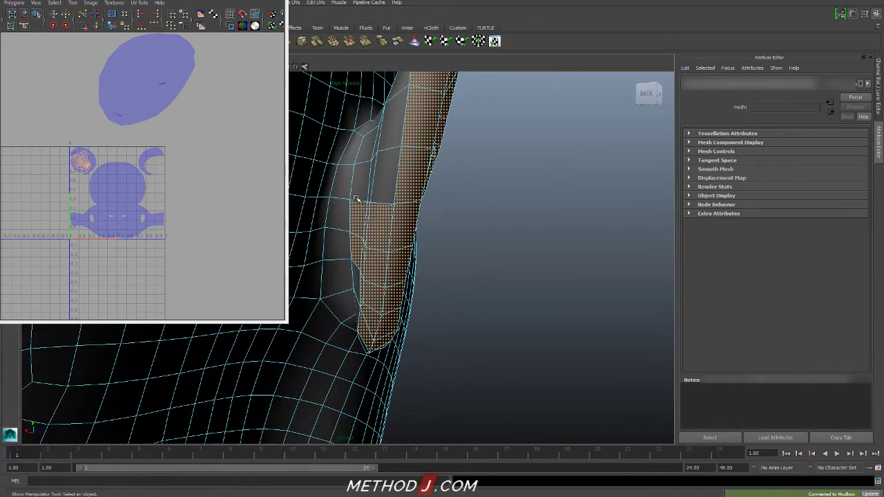
pyautogui.keyDown('alt'); pyautogui.moveTo(364, 344); pyautogui.dragTo(459, 276); pyautogui.keyUp('alt')
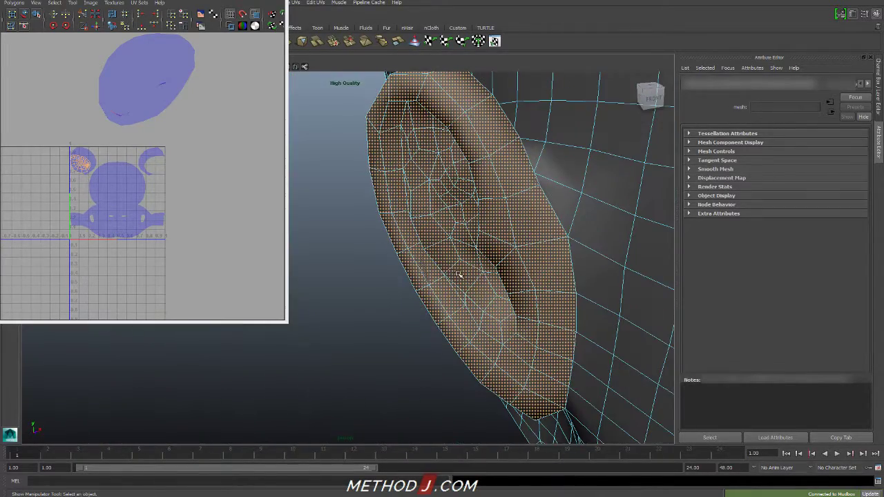
# Step: Apply a planar map to the selected right ear faces and move the new shell above the UV square beside the other ear's shell
pyautogui.keyDown('shift'); pyautogui.moveTo(155, 212); pyautogui.dragTo(156, 190, button='right'); pyautogui.keyUp('shift')
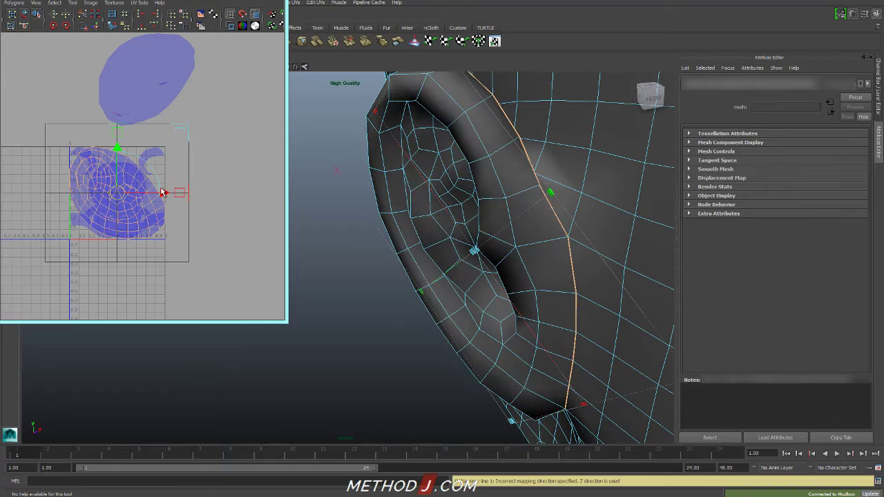
pyautogui.keyDown('alt'); pyautogui.moveTo(170, 175); pyautogui.dragTo(200, 258, button='middle'); pyautogui.keyUp('alt')
pyautogui.moveTo(144, 275); pyautogui.dragTo(60, 172)
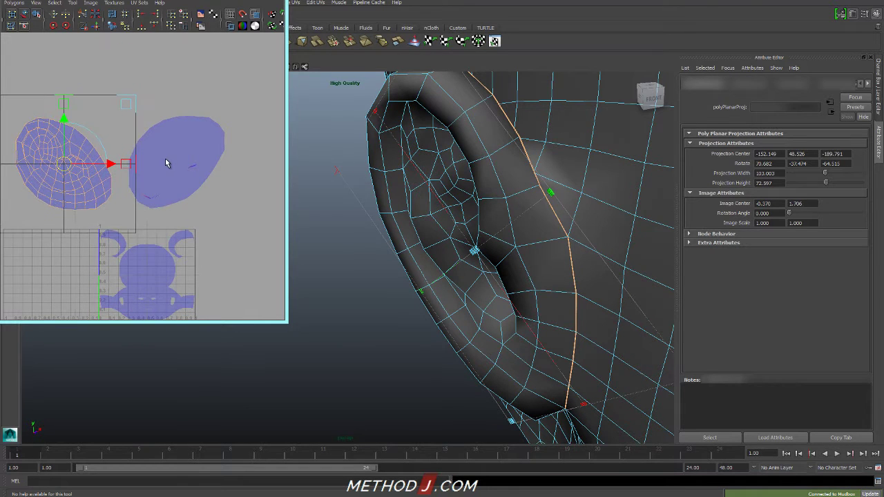
# Step: Convert the new ear shell's selection to UVs and unfold it with the Smooth UV tool
pyautogui.moveTo(166, 161)
pyautogui.keyDown('shift'); pyautogui.mouseDown(button='right')
pyautogui.moveTo(158, 191)
pyautogui.moveTo(157, 163)
pyautogui.mouseUp(button='right'); pyautogui.keyUp('shift')
pyautogui.hotkey('ctrl', 'z')
pyautogui.keyDown('ctrl'); pyautogui.moveTo(83, 154); pyautogui.dragTo(111, 154, button='right'); pyautogui.keyUp('ctrl')
pyautogui.keyDown('alt'); pyautogui.moveTo(111, 154); pyautogui.dragTo(254, 160, button='middle'); pyautogui.keyUp('alt')
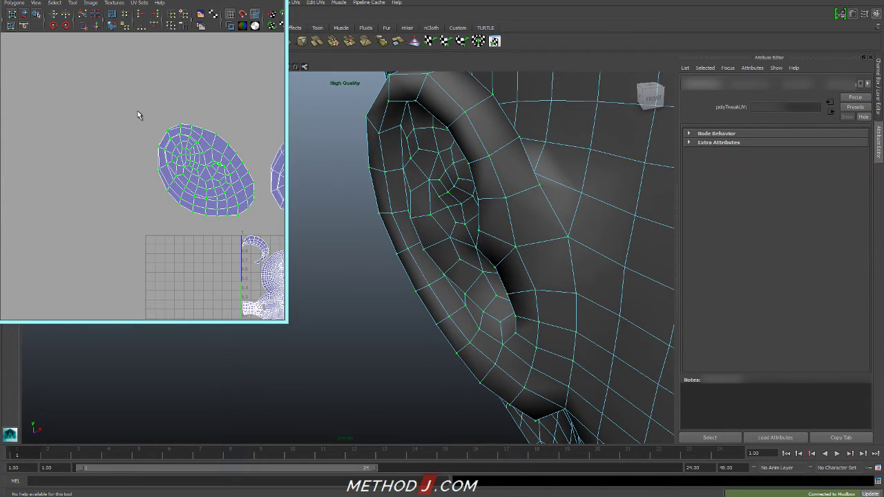
pyautogui.keyDown('alt'); pyautogui.moveTo(260, 210); pyautogui.dragTo(200, 210, button='middle'); pyautogui.keyUp('alt')
pyautogui.keyDown('shift'); pyautogui.moveTo(161, 157); pyautogui.dragTo(157, 182, button='right'); pyautogui.keyUp('shift')
pyautogui.moveTo(83, 220); pyautogui.dragTo(184, 225)
# Step: Unfold the other ear front shell with the Smooth UV tool and move it clear of its neighbour
pyautogui.keyDown('alt'); pyautogui.moveTo(220, 177); pyautogui.dragTo(147, 183, button='middle'); pyautogui.keyUp('alt')
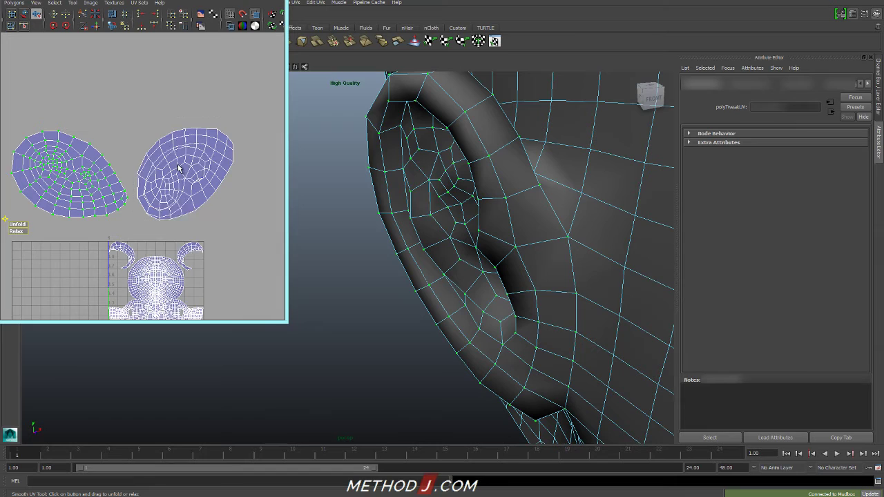
pyautogui.moveTo(235, 208); pyautogui.dragTo(271, 226)
pyautogui.click(134, 205)
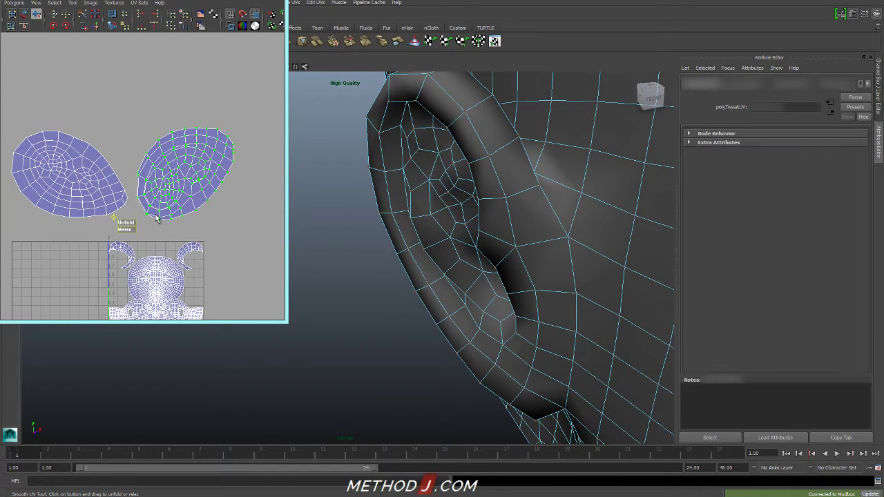
pyautogui.moveTo(124, 222); pyautogui.dragTo(156, 222)
pyautogui.press('w')
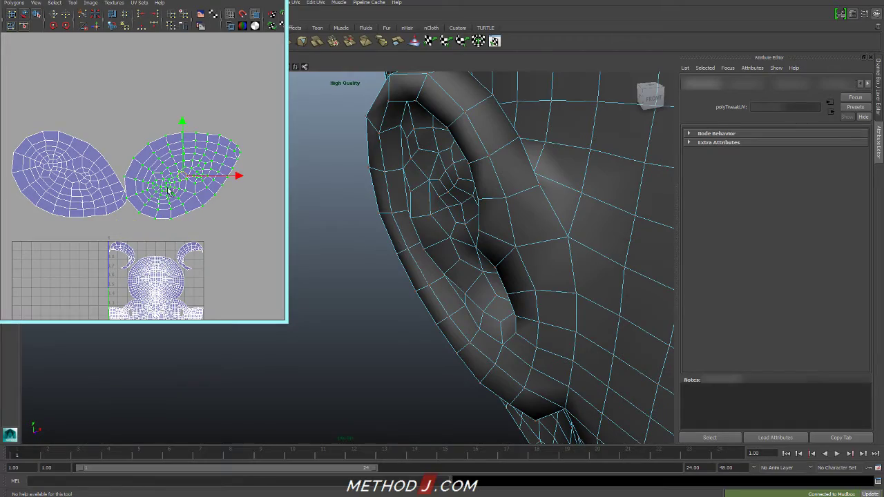
pyautogui.moveTo(191, 179); pyautogui.dragTo(209, 178)
# Step: Turn on texture display and scale both ear front shells down together until their checker size matches the head's
pyautogui.press('6')
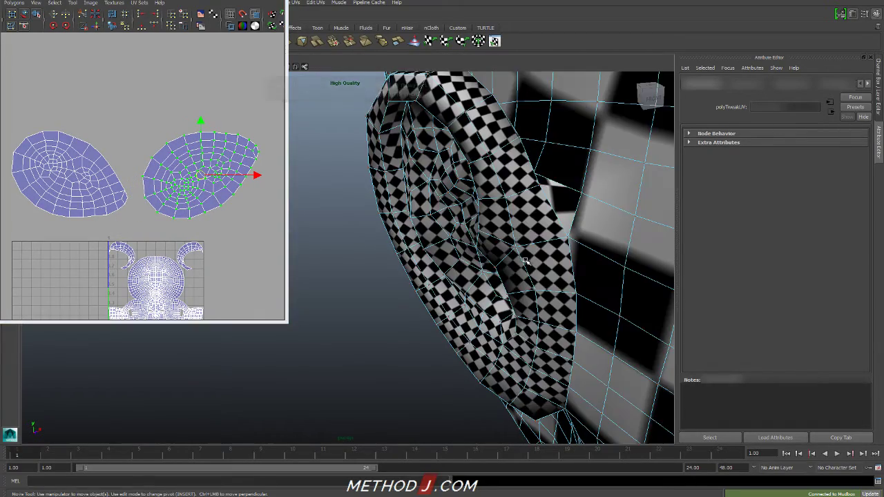
pyautogui.scroll(-8, 484, 252)
pyautogui.keyDown('alt'); pyautogui.moveTo(475, 243); pyautogui.dragTo(455, 249); pyautogui.keyUp('alt')
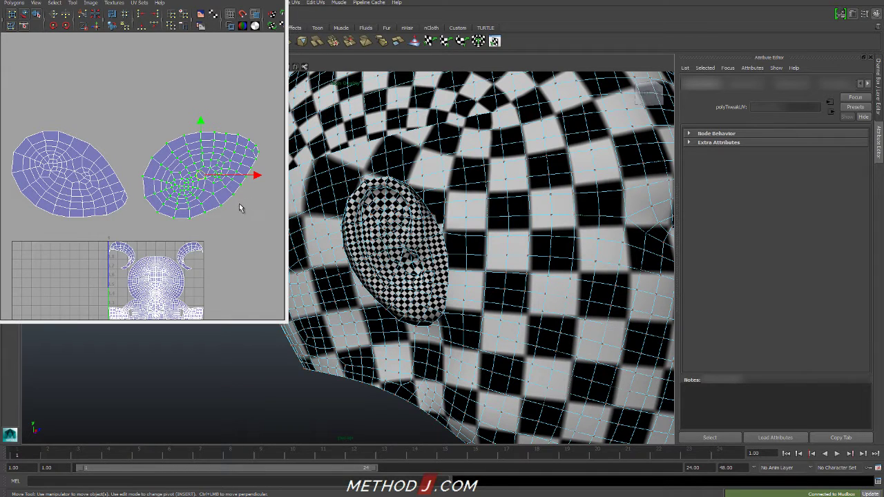
pyautogui.moveTo(13, 119); pyautogui.dragTo(266, 222)
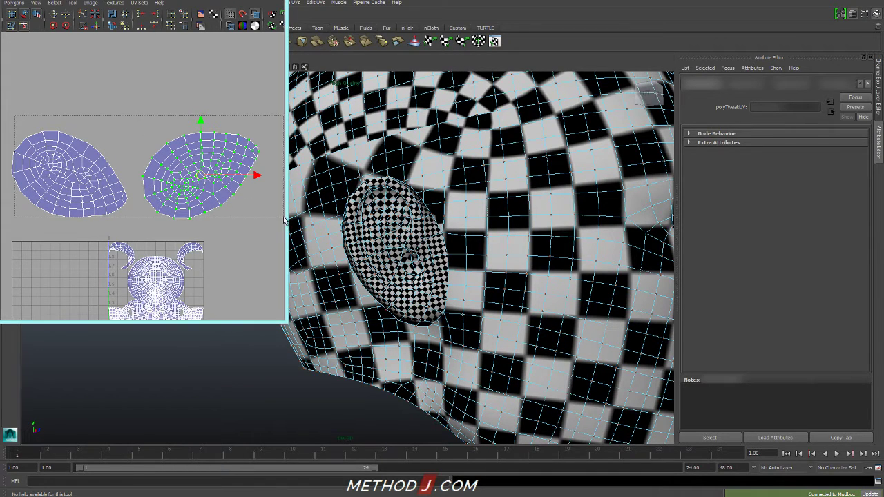
pyautogui.keyDown('ctrl'); pyautogui.keyDown('shift'); pyautogui.moveTo(77, 216); pyautogui.dragTo(85, 225); pyautogui.keyUp('shift'); pyautogui.keyUp('ctrl')
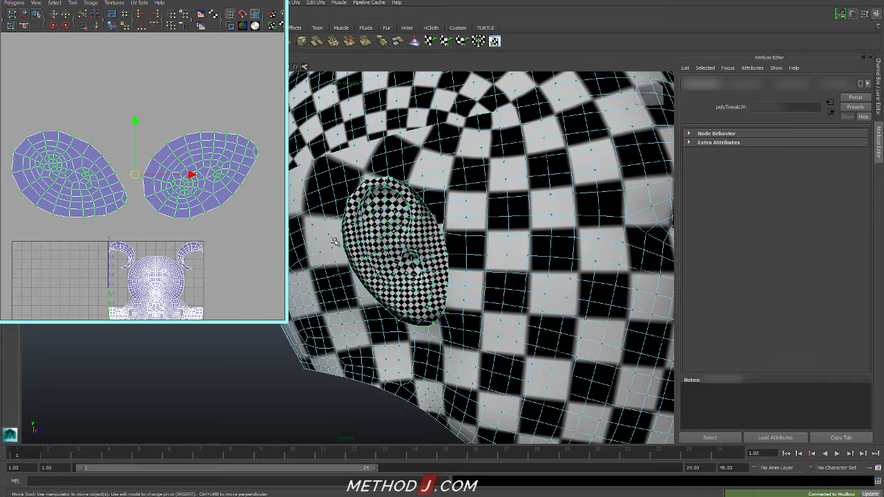
pyautogui.keyDown('alt'); pyautogui.moveTo(399, 250); pyautogui.dragTo(419, 235); pyautogui.keyUp('alt')
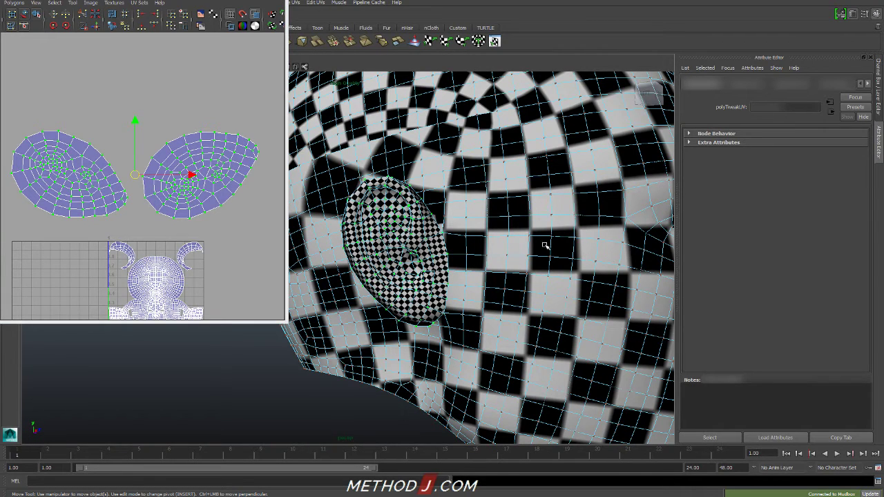
pyautogui.press('r')
pyautogui.moveTo(135, 176); pyautogui.dragTo(87, 216)
pyautogui.press('w')
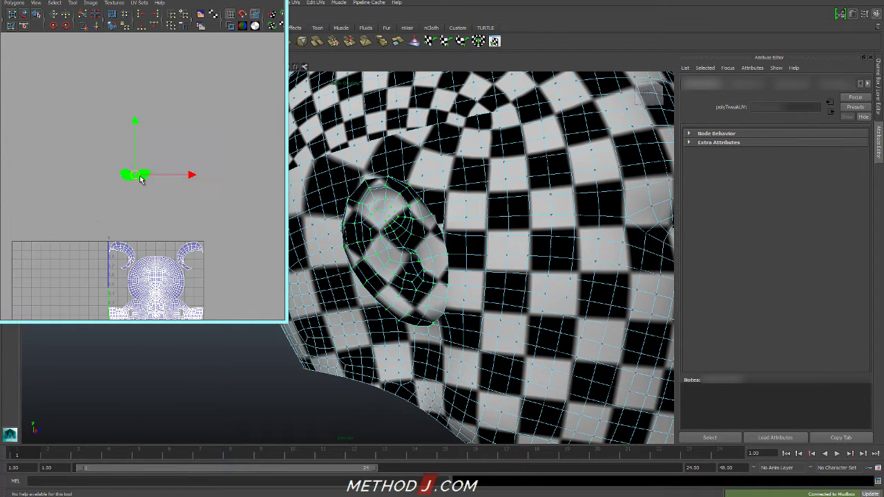
# Step: Move both ear front shells into the UV square, to the left of the head shell
pyautogui.moveTo(139, 177); pyautogui.dragTo(149, 256)
pyautogui.keyDown('alt'); pyautogui.moveTo(150, 256); pyautogui.dragTo(154, 220, button='middle'); pyautogui.keyUp('alt')
pyautogui.keyDown('alt'); pyautogui.moveTo(195, 215); pyautogui.dragTo(203, 253, button='right'); pyautogui.keyUp('alt')
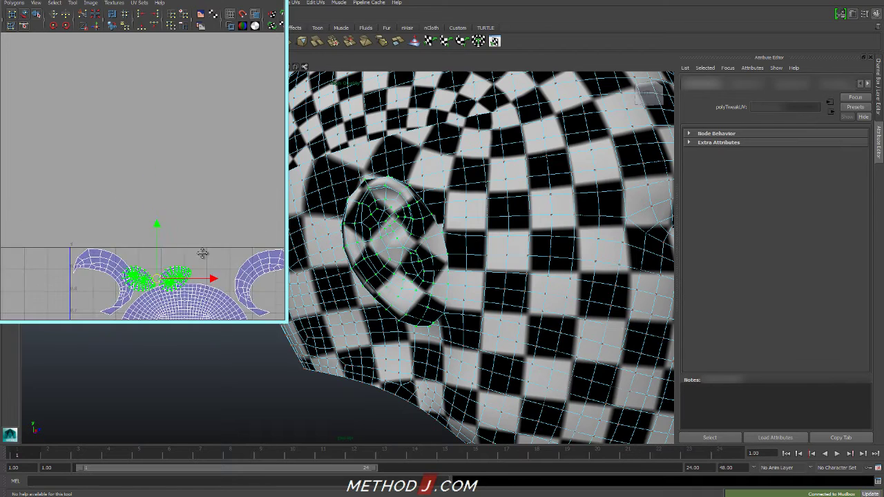
pyautogui.keyDown('alt'); pyautogui.moveTo(203, 253); pyautogui.dragTo(207, 129, button='middle'); pyautogui.keyUp('alt')
pyautogui.moveTo(163, 143); pyautogui.dragTo(114, 220)
# Step: Rotate the ear front shells upright in 45-degree steps and move one to the right side of the head shell
pyautogui.click(65, 26)
pyautogui.click(66, 27)
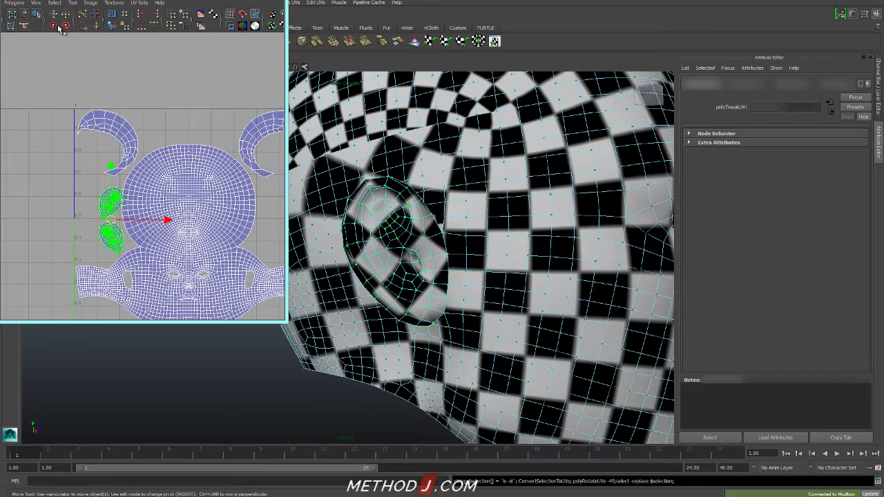
pyautogui.click(53, 25)
pyautogui.moveTo(114, 220); pyautogui.dragTo(279, 212)
pyautogui.keyDown('alt'); pyautogui.moveTo(280, 211); pyautogui.dragTo(202, 215, button='middle'); pyautogui.keyUp('alt')
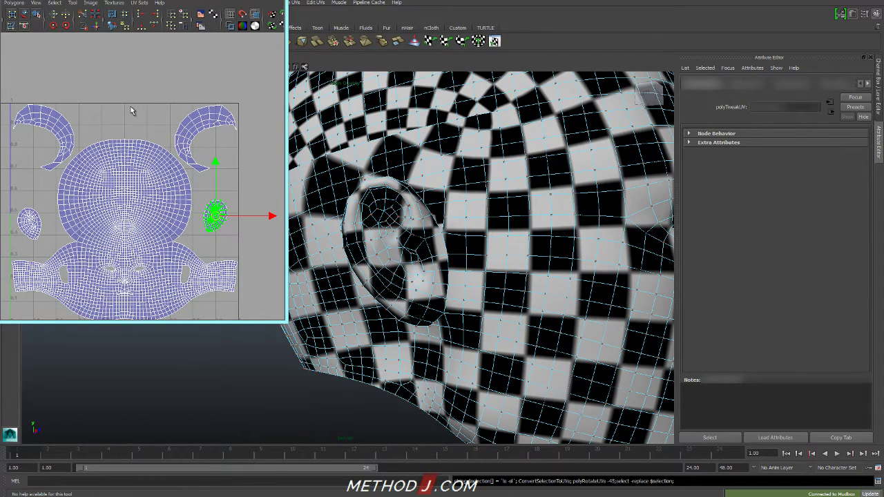
# Step: Smooth the UVs of the two crescent-shaped ear back shells with the Smooth UV tool
pyautogui.keyDown('alt'); pyautogui.moveTo(18, 89); pyautogui.dragTo(40, 93, button='middle'); pyautogui.keyUp('alt')
pyautogui.click(94, 145)
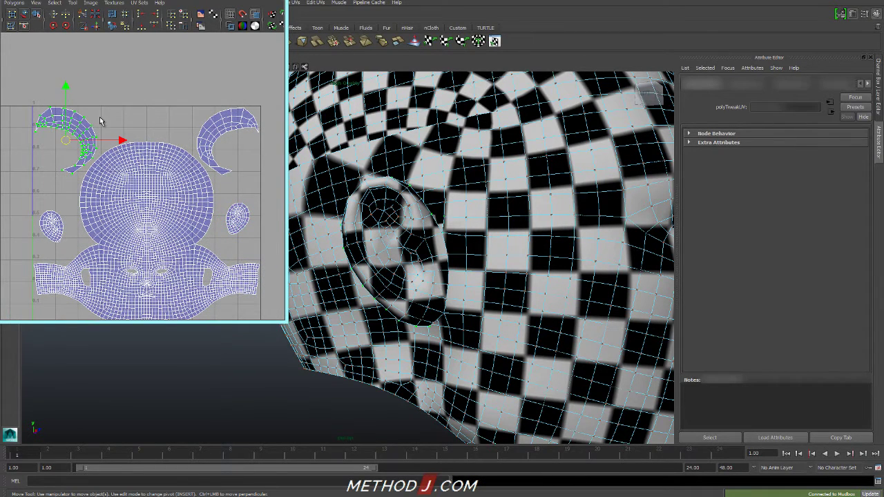
pyautogui.keyDown('shift'); pyautogui.moveTo(136, 99); pyautogui.dragTo(126, 121, button='right'); pyautogui.keyUp('shift')
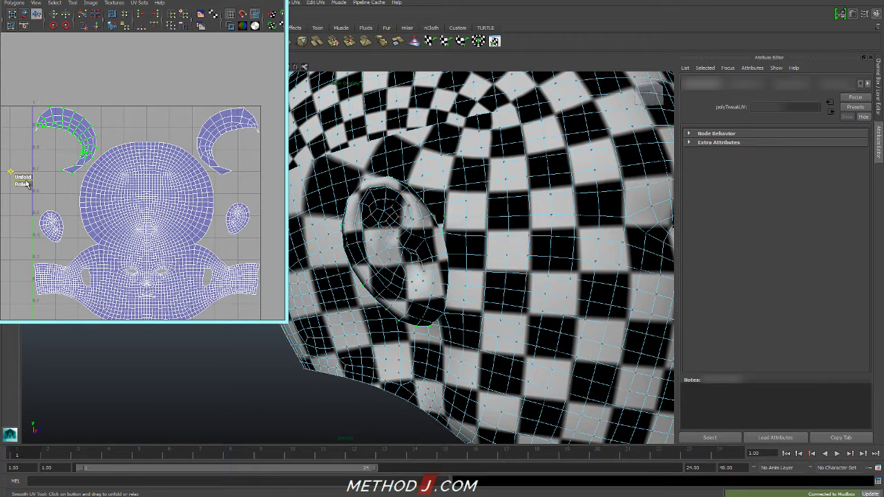
pyautogui.moveTo(26, 183); pyautogui.dragTo(59, 183)
pyautogui.click(212, 150)
pyautogui.keyDown('ctrl'); pyautogui.moveTo(231, 146); pyautogui.dragTo(254, 137, button='right'); pyautogui.keyUp('ctrl')
pyautogui.moveTo(229, 181); pyautogui.dragTo(516, 221)
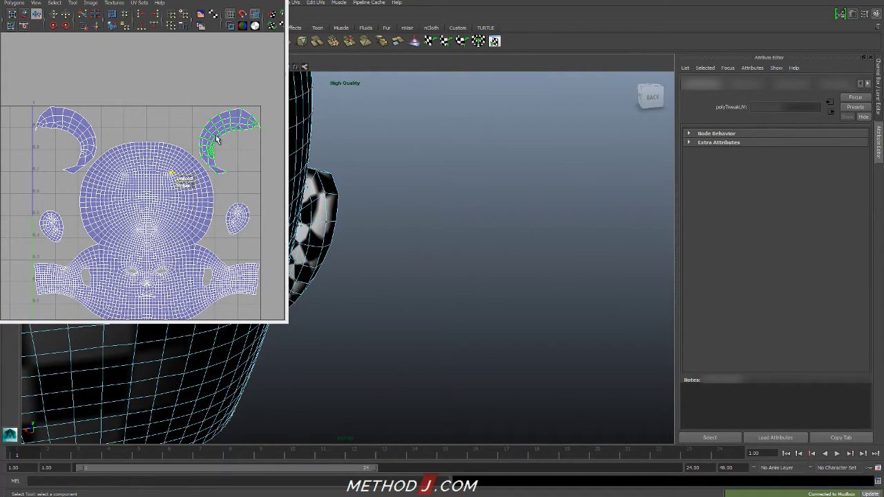
# Step: Scale both ear back shells down slightly and reposition them on either side above the head shell
pyautogui.keyDown('shift'); pyautogui.moveTo(57, 108); pyautogui.dragTo(87, 144); pyautogui.keyUp('shift')
pyautogui.keyDown('ctrl'); pyautogui.moveTo(85, 140); pyautogui.dragTo(98, 131, button='right'); pyautogui.keyUp('ctrl')
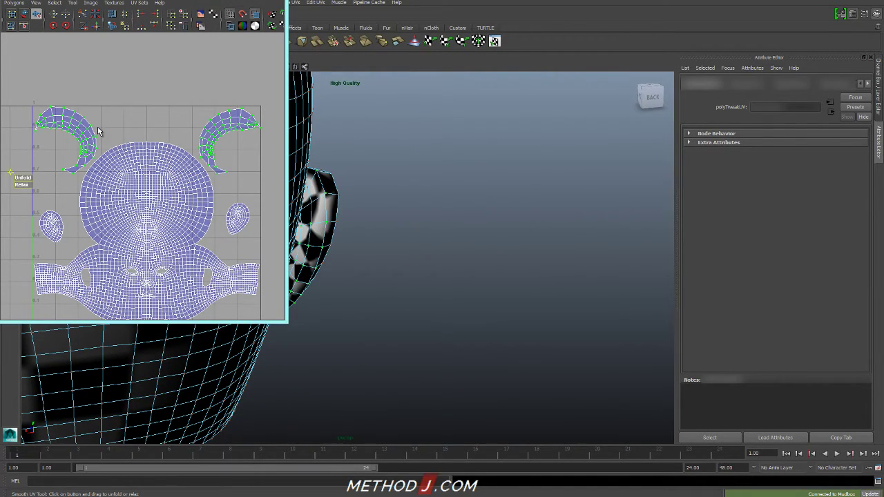
pyautogui.press('r')
pyautogui.moveTo(146, 144); pyautogui.dragTo(137, 152)
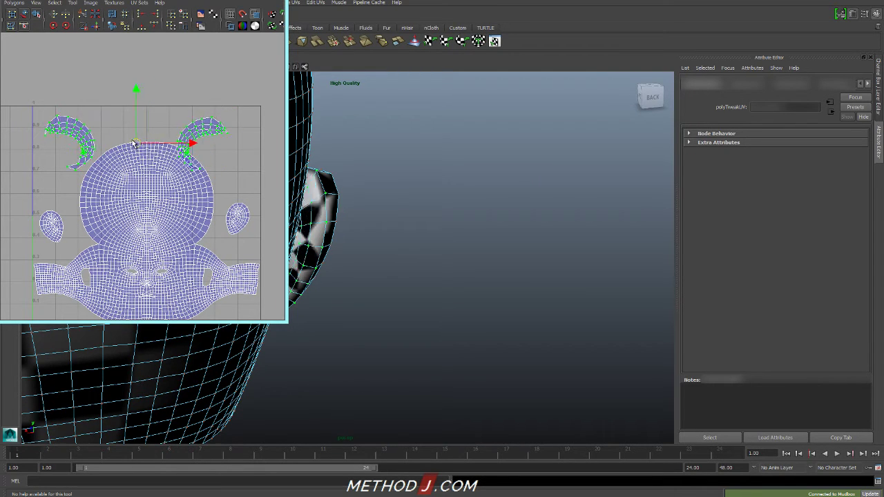
pyautogui.moveTo(133, 141); pyautogui.dragTo(127, 138)
pyautogui.keyDown('ctrl'); pyautogui.moveTo(101, 106); pyautogui.dragTo(20, 186); pyautogui.keyUp('ctrl')
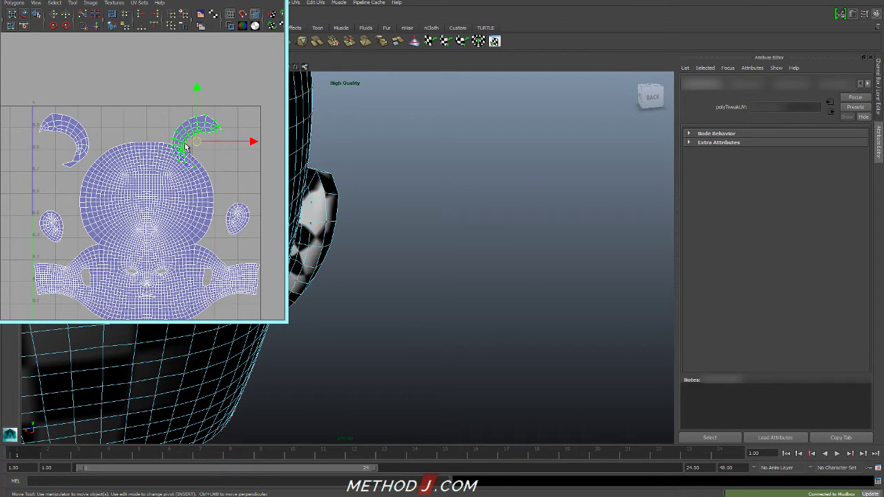
pyautogui.moveTo(185, 146); pyautogui.dragTo(232, 141)
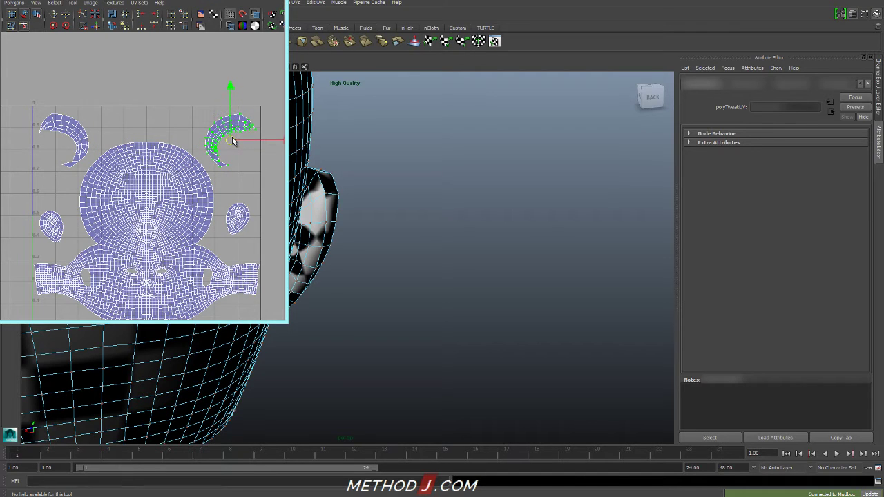
# Step: Lower both ear back shells to just above the ear fronts, shrink them slightly and shift the right one clear of the head shell
pyautogui.keyDown('shift'); pyautogui.click(84, 140); pyautogui.keyUp('shift')
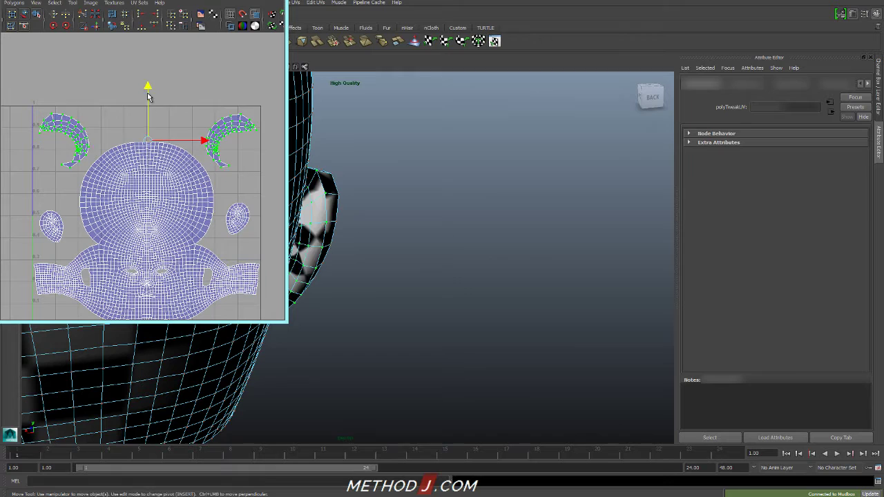
pyautogui.moveTo(148, 96); pyautogui.dragTo(149, 133)
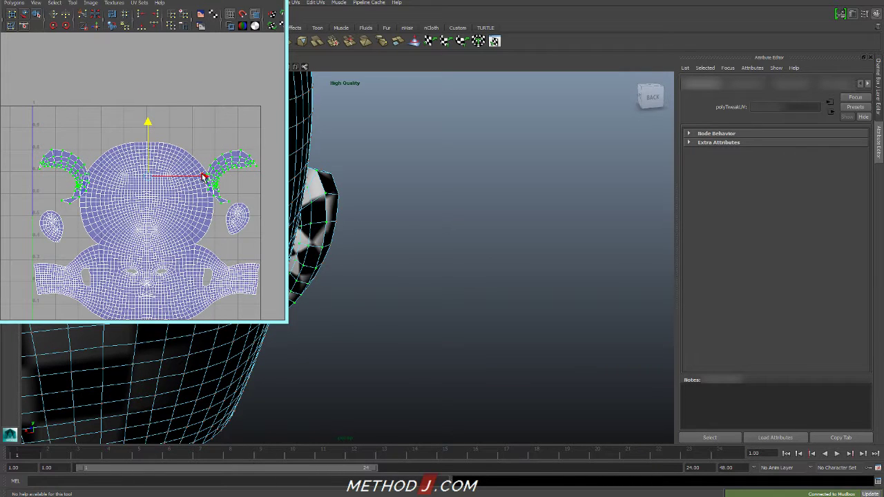
pyautogui.moveTo(204, 177); pyautogui.dragTo(196, 177)
pyautogui.press('r')
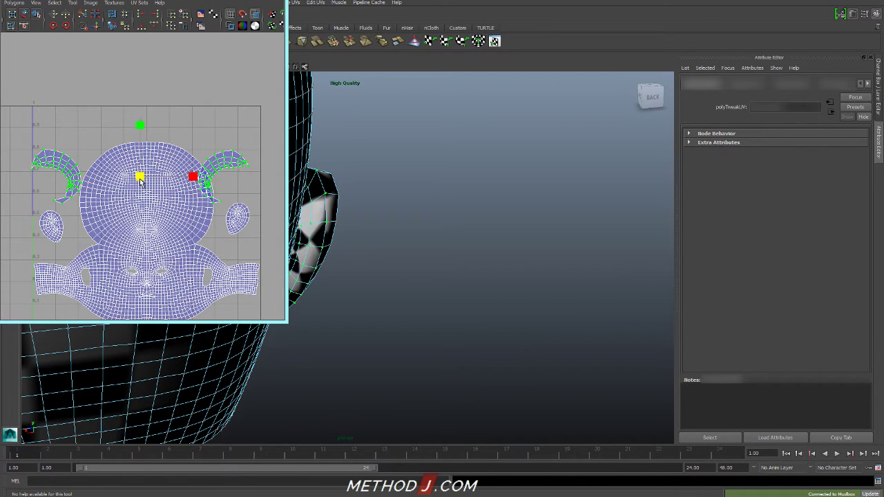
pyautogui.moveTo(139, 180); pyautogui.dragTo(137, 178)
pyautogui.press('w')
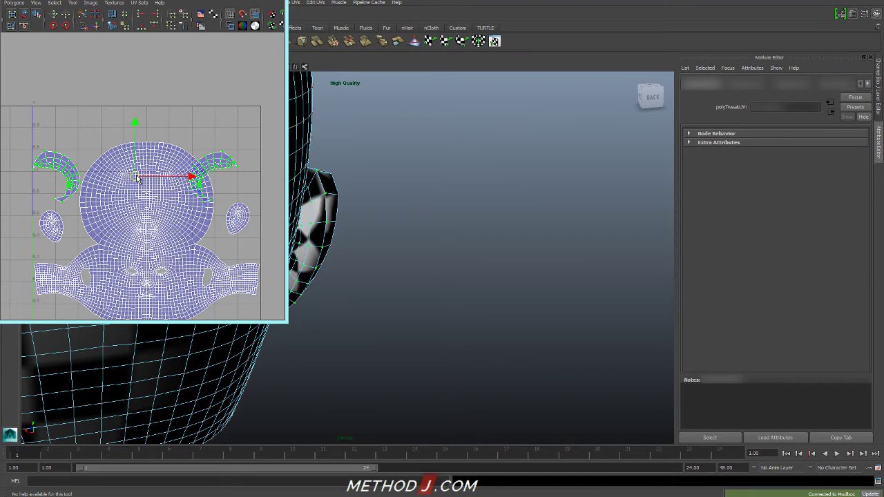
pyautogui.keyDown('ctrl'); pyautogui.moveTo(12, 133); pyautogui.dragTo(93, 210); pyautogui.keyUp('ctrl')
pyautogui.moveTo(227, 177); pyautogui.dragTo(250, 179)
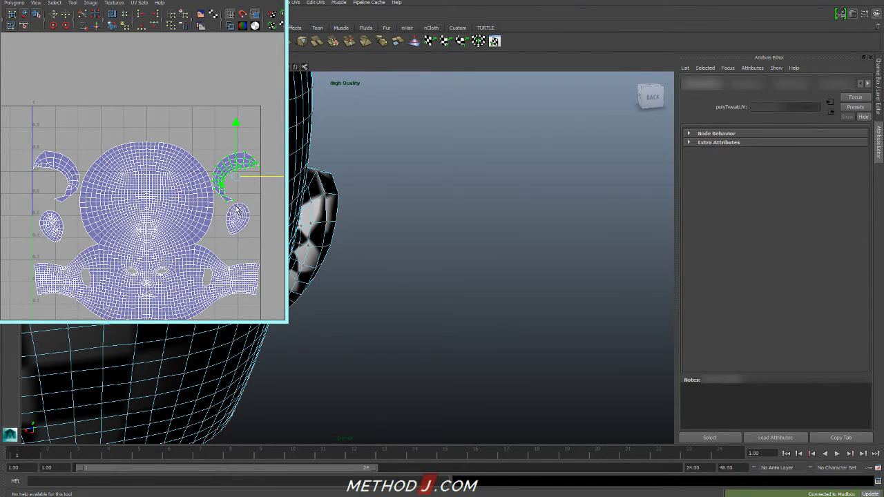
# Step: Select all the UVs and stretch the whole layout vertically to fill the height of the UV square
pyautogui.scroll(-3, 238, 211)
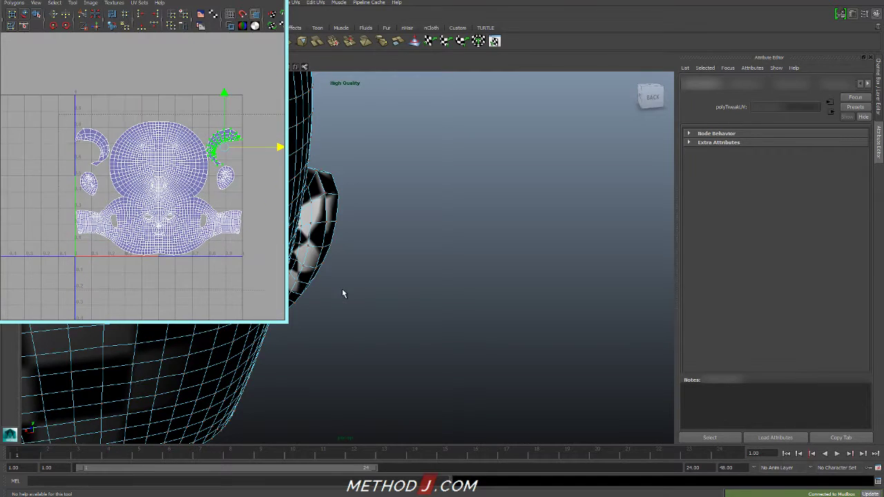
pyautogui.moveTo(342, 290); pyautogui.dragTo(342, 290)
pyautogui.keyDown('alt'); pyautogui.moveTo(188, 171); pyautogui.dragTo(190, 200, button='middle'); pyautogui.keyUp('alt')
pyautogui.press('r')
pyautogui.moveTo(161, 166); pyautogui.dragTo(159, 151)
pyautogui.press('w')
pyautogui.press('r')
pyautogui.press('w')
pyautogui.press('r')
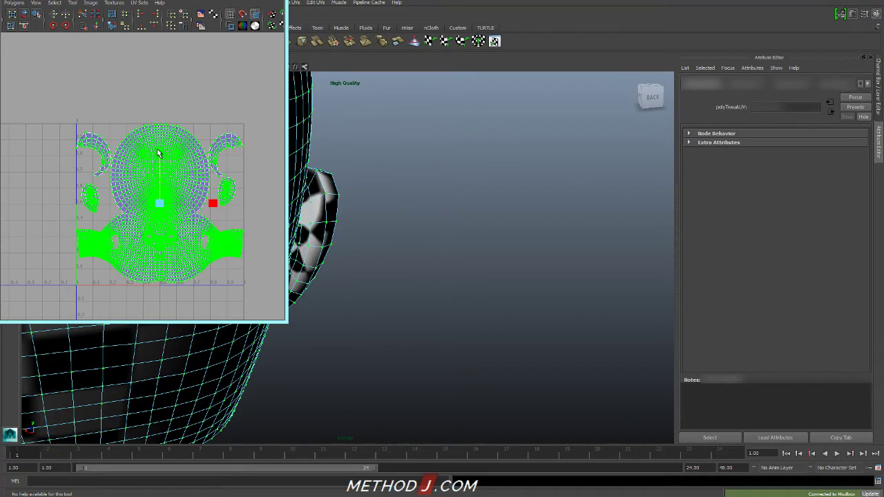
# Step: Put away the UV Texture Editor, deselect the UVs and examine the checker pattern around the head
pyautogui.click(267, 1)
pyautogui.keyDown('alt'); pyautogui.moveTo(410, 256); pyautogui.dragTo(336, 278); pyautogui.keyUp('alt')
pyautogui.keyDown('alt'); pyautogui.moveTo(336, 280); pyautogui.dragTo(287, 275, button='right'); pyautogui.keyUp('alt')
pyautogui.keyDown('alt'); pyautogui.moveTo(525, 243); pyautogui.dragTo(325, 279); pyautogui.keyUp('alt')
pyautogui.keyDown('alt'); pyautogui.moveTo(428, 259); pyautogui.dragTo(376, 256, button='middle'); pyautogui.keyUp('alt')
pyautogui.keyDown('alt'); pyautogui.moveTo(376, 255); pyautogui.dragTo(416, 242); pyautogui.keyUp('alt')
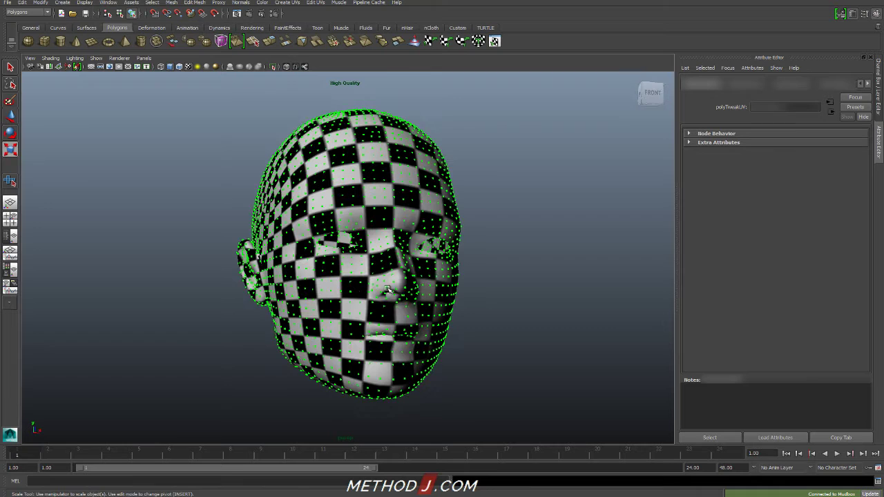
pyautogui.keyDown('alt'); pyautogui.moveTo(408, 287); pyautogui.dragTo(445, 304); pyautogui.keyUp('alt')
pyautogui.click(516, 349)
pyautogui.keyDown('alt'); pyautogui.moveTo(514, 348); pyautogui.dragTo(467, 339, button='middle'); pyautogui.keyUp('alt')
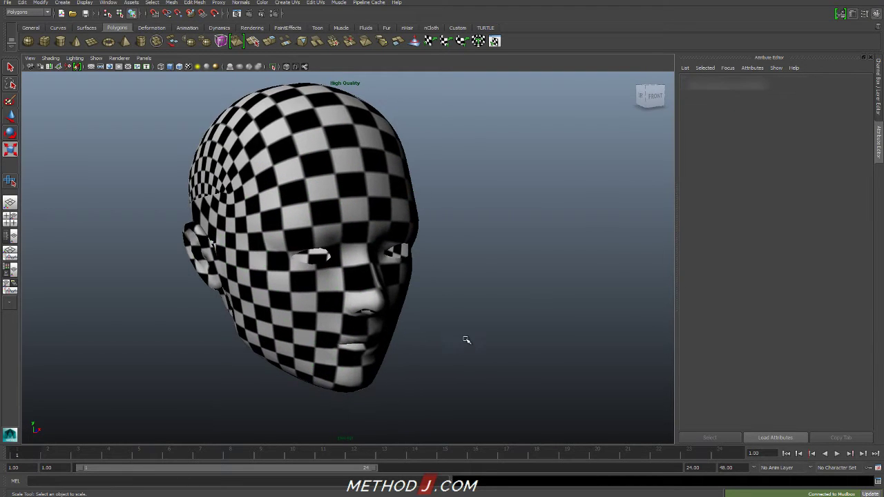
# Step: Save the scene to the Desktop as a Maya Binary file named asdas
pyautogui.keyDown('alt'); pyautogui.moveTo(458, 329); pyautogui.dragTo(446, 303); pyautogui.keyUp('alt')
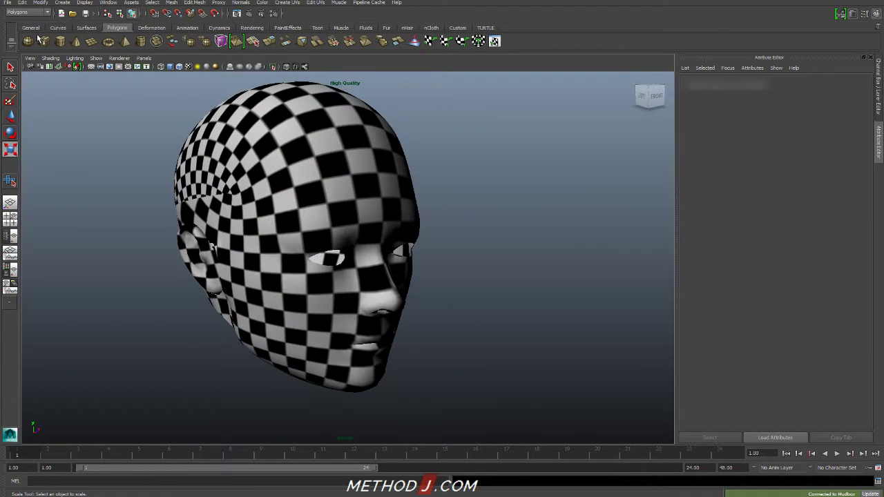
pyautogui.click(11, 3)
pyautogui.click(27, 31)
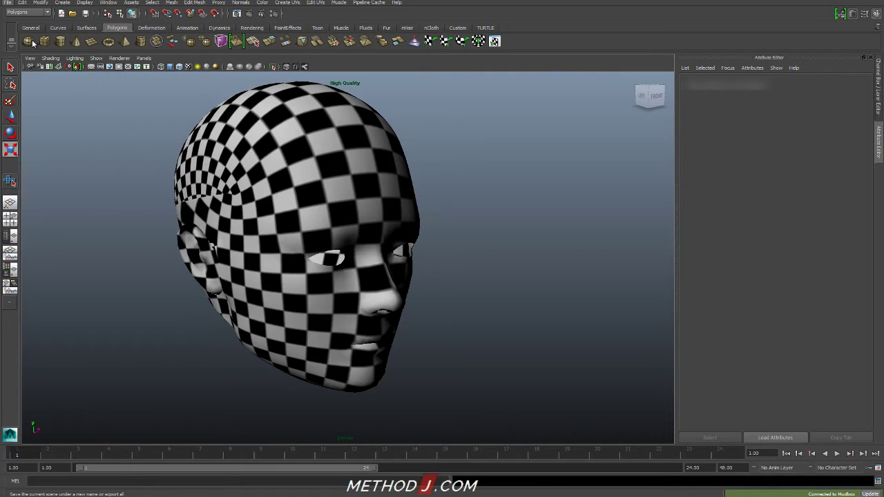
pyautogui.click(125, 126)
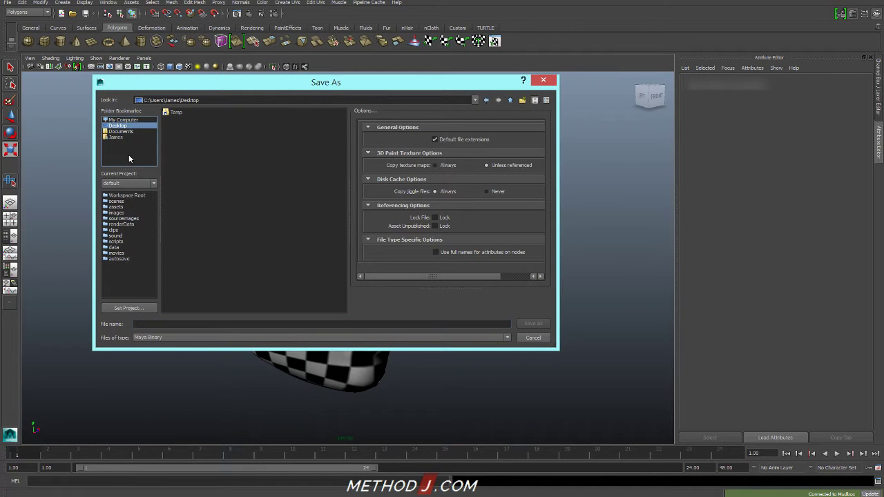
pyautogui.click(176, 323)
pyautogui.write('adsas')
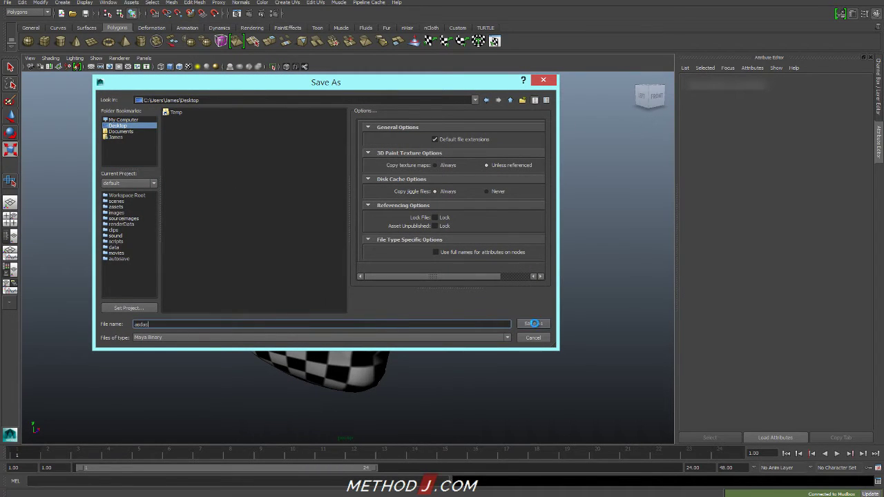
pyautogui.click(532, 323)
# Step: Select the head, send its update to Mudbox and keep the flagged mesh in the import
pyautogui.keyDown('alt'); pyautogui.moveTo(424, 316); pyautogui.dragTo(416, 306); pyautogui.keyUp('alt')
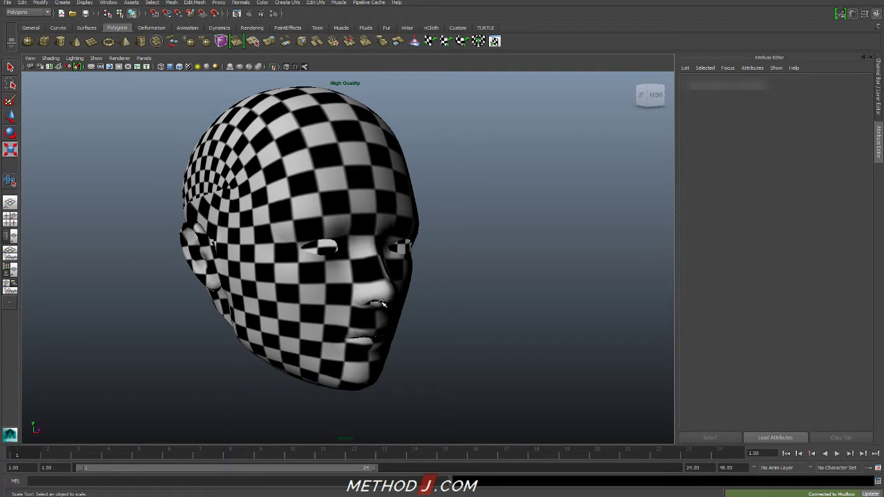
pyautogui.click(384, 279)
pyautogui.keyDown('alt'); pyautogui.moveTo(413, 302); pyautogui.dragTo(418, 312); pyautogui.keyUp('alt')
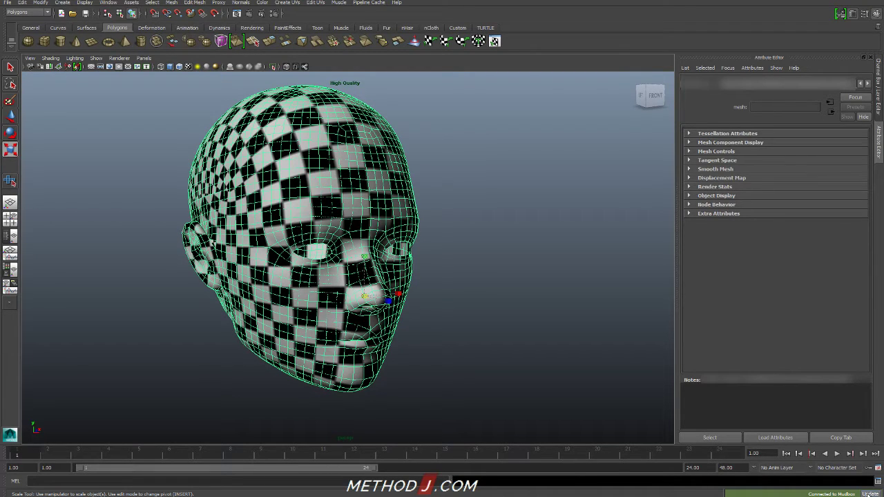
pyautogui.click(867, 494)
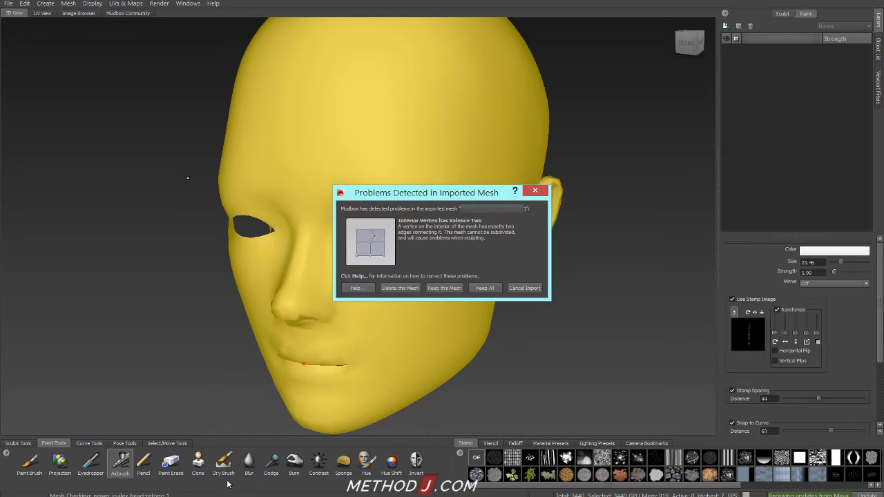
pyautogui.click(442, 288)
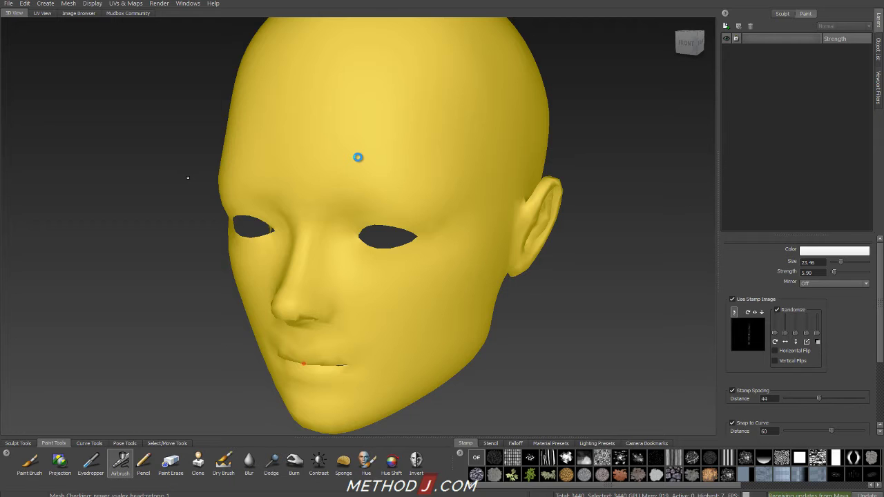
# Step: Examine the updated head's UV layout in Mudbox and return to the 3D view of the head
pyautogui.click(42, 13)
pyautogui.scroll(3, 395, 242)
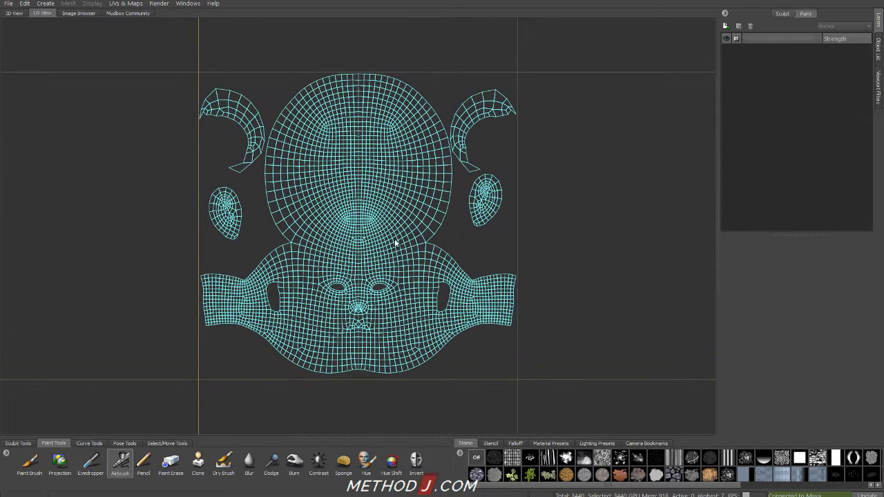
pyautogui.click(15, 13)
pyautogui.moveTo(302, 177)
pyautogui.keyDown('alt'); pyautogui.mouseDown()
pyautogui.moveTo(318, 198)
pyautogui.moveTo(318, 152)
pyautogui.moveTo(402, 159)
pyautogui.moveTo(435, 150)
pyautogui.moveTo(433, 207)
pyautogui.mouseUp(); pyautogui.keyUp('alt')
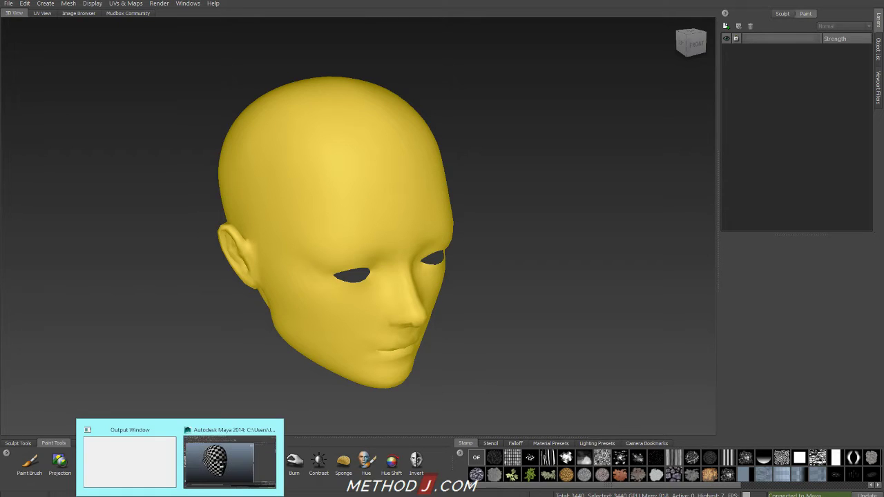
# Step: Switch to Maya and replace the head's checker material with the default initialShadingGroup material
pyautogui.click(227, 463)
pyautogui.moveTo(292, 247)
pyautogui.mouseDown(button='right')
pyautogui.moveTo(300, 426)
pyautogui.moveTo(375, 424)
pyautogui.mouseUp(button='right')
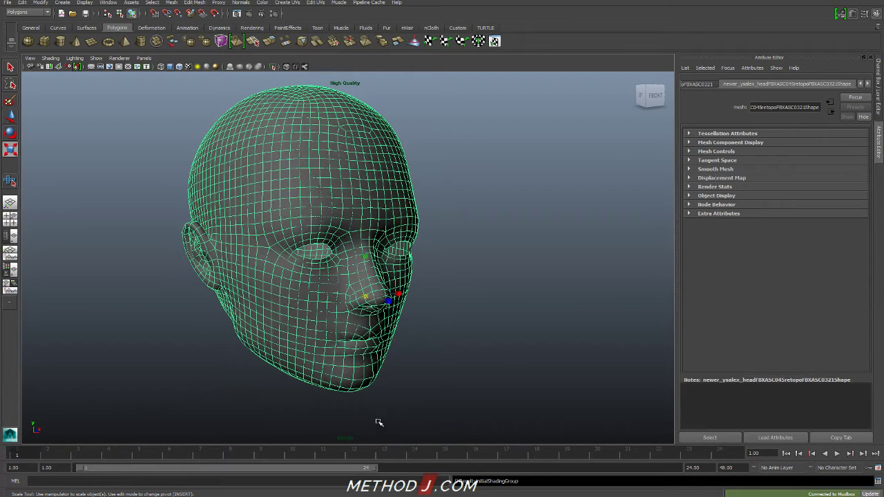
pyautogui.keyDown('alt'); pyautogui.moveTo(304, 262); pyautogui.dragTo(312, 282); pyautogui.keyUp('alt')
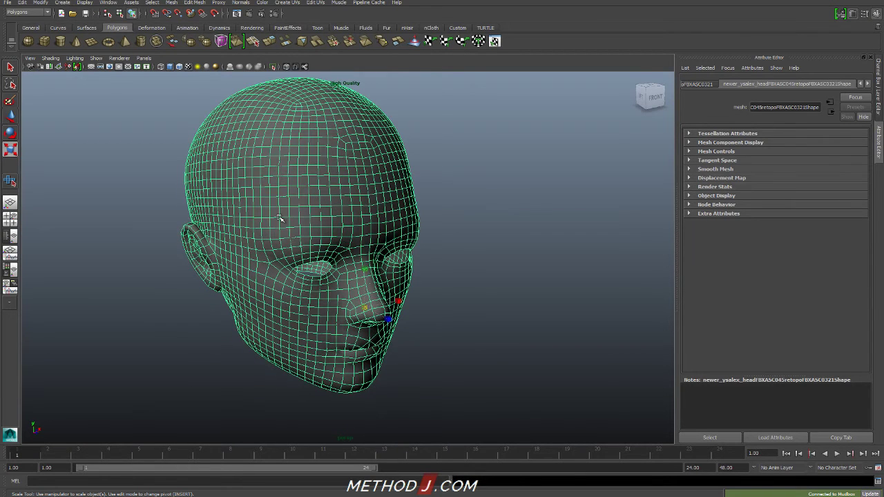
# Step: Export the selected head to the Desktop as an FBX file named asdasd
pyautogui.click(8, 2)
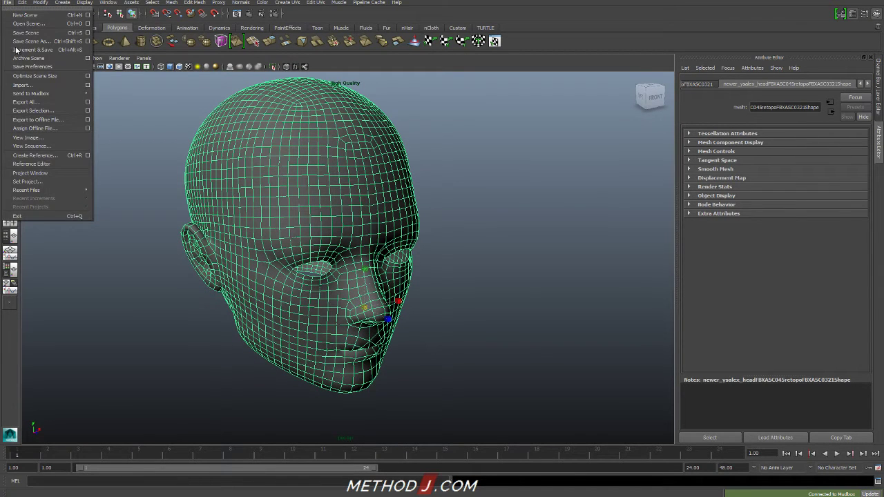
pyautogui.click(33, 110)
pyautogui.click(228, 337)
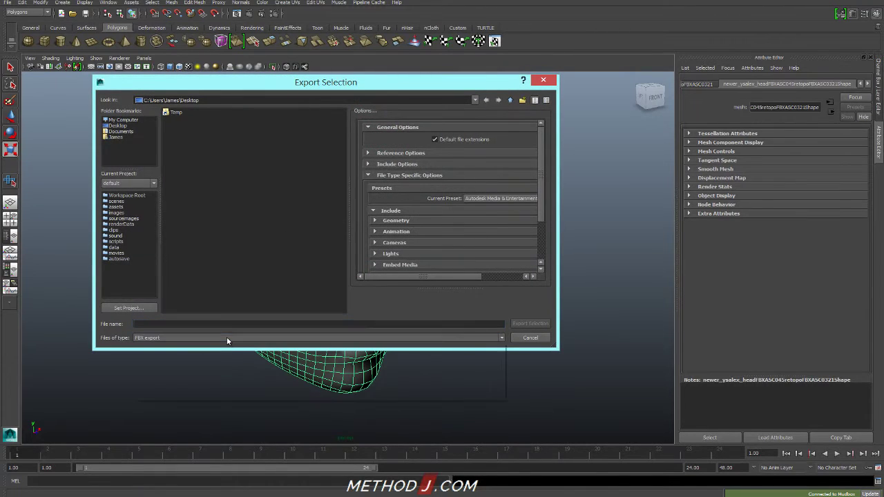
pyautogui.click(158, 396)
pyautogui.click(134, 127)
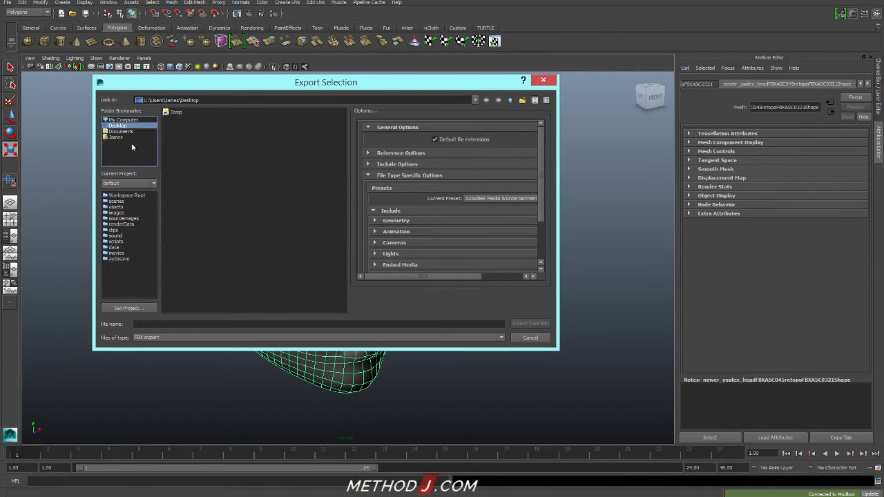
pyautogui.click(211, 324)
pyautogui.write('asdasd')
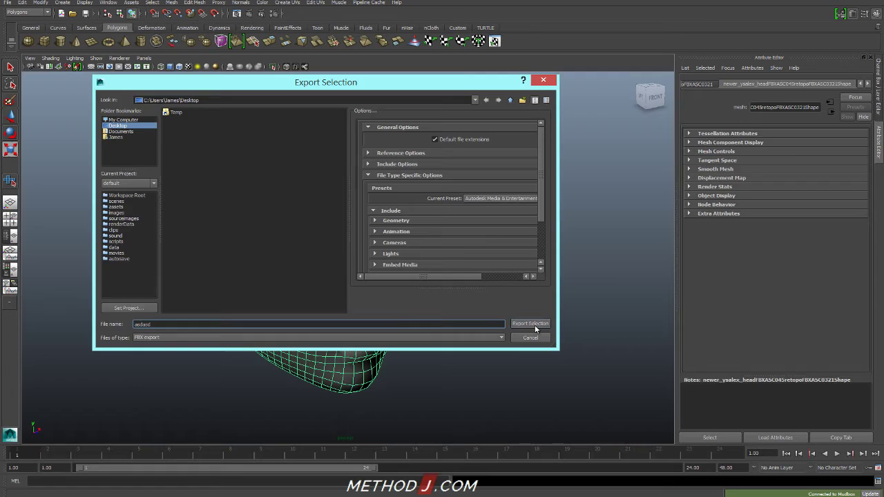
pyautogui.click(534, 326)
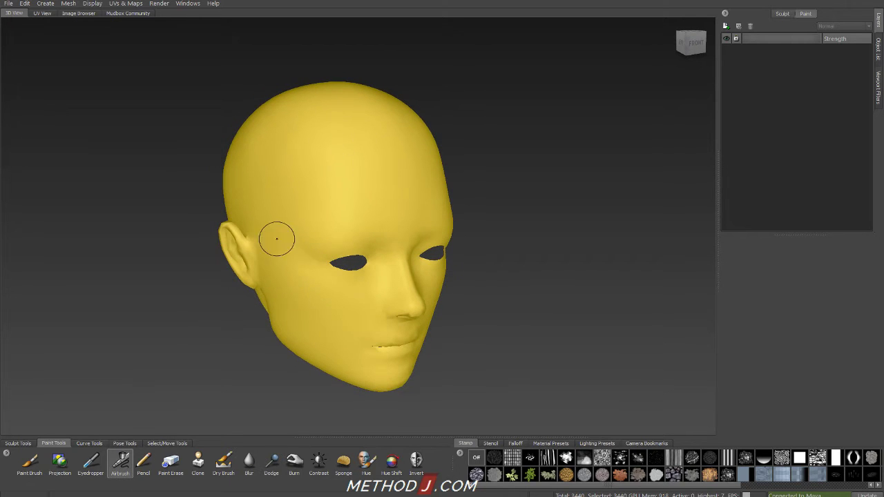
# Step: Import the UVs from asdasd.fbx on the Desktop onto the head, matching by position
pyautogui.click(9, 4)
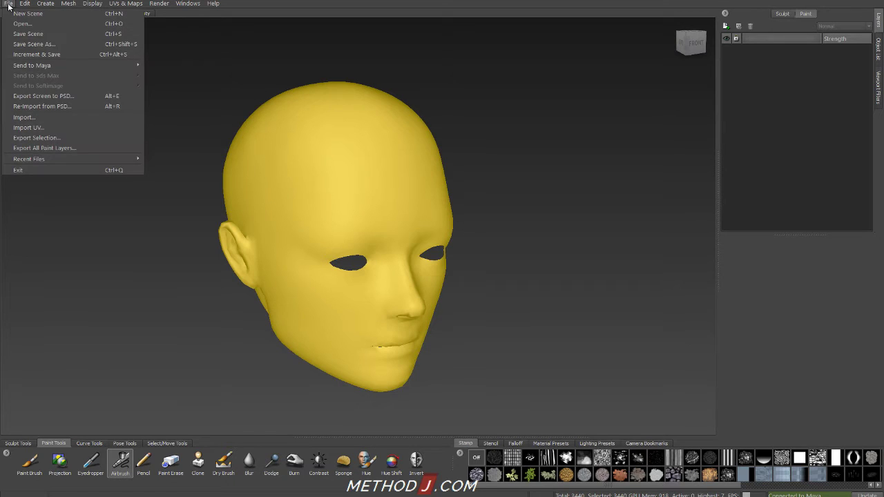
pyautogui.click(31, 127)
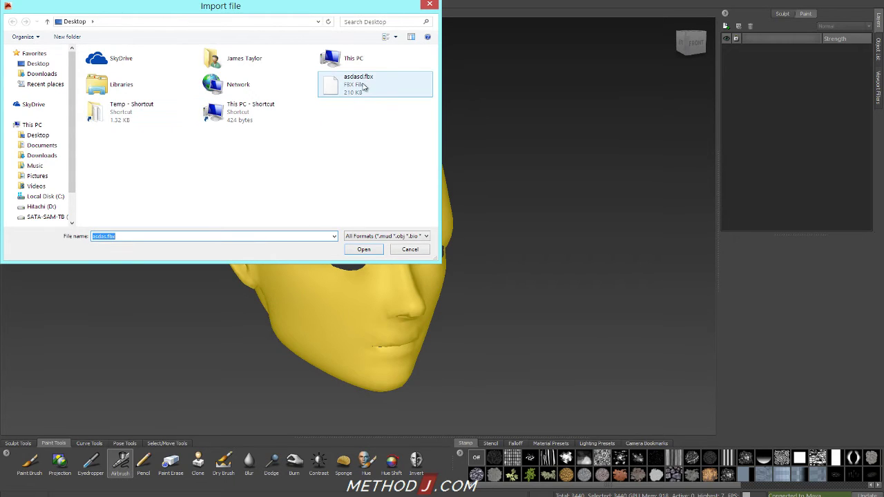
pyautogui.click(365, 86)
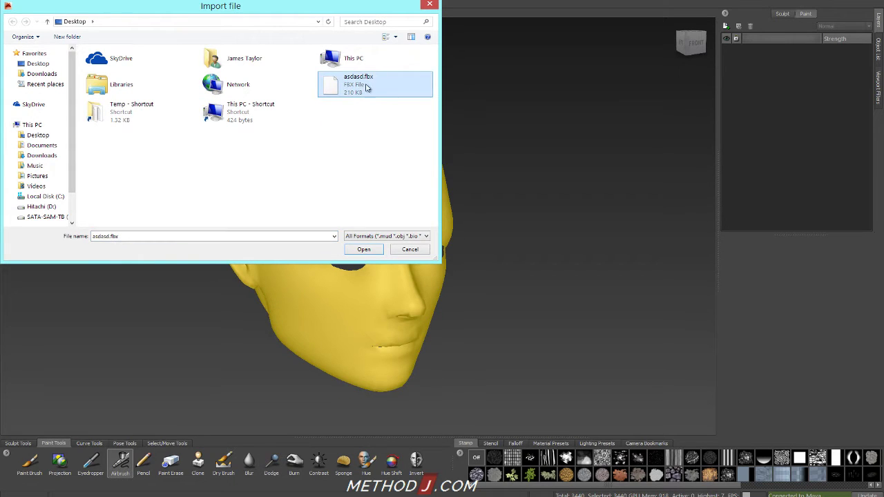
pyautogui.click(363, 249)
pyautogui.moveTo(433, 214); pyautogui.dragTo(509, 179)
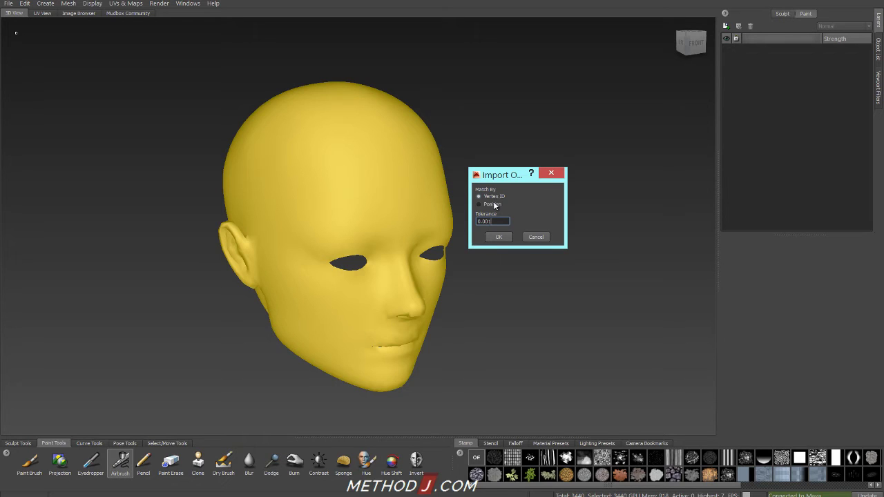
pyautogui.click(491, 205)
pyautogui.click(499, 238)
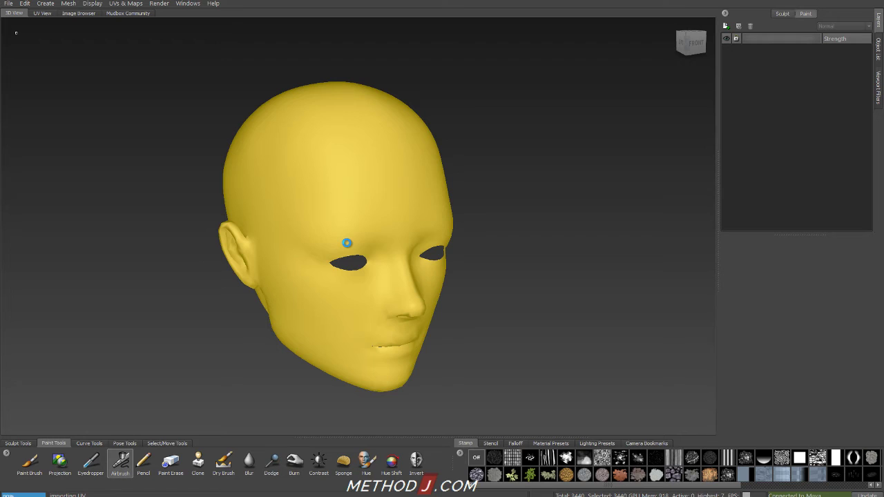
# Step: Check the head's imported UV layout and deselect the head in the 3D view
pyautogui.click(43, 14)
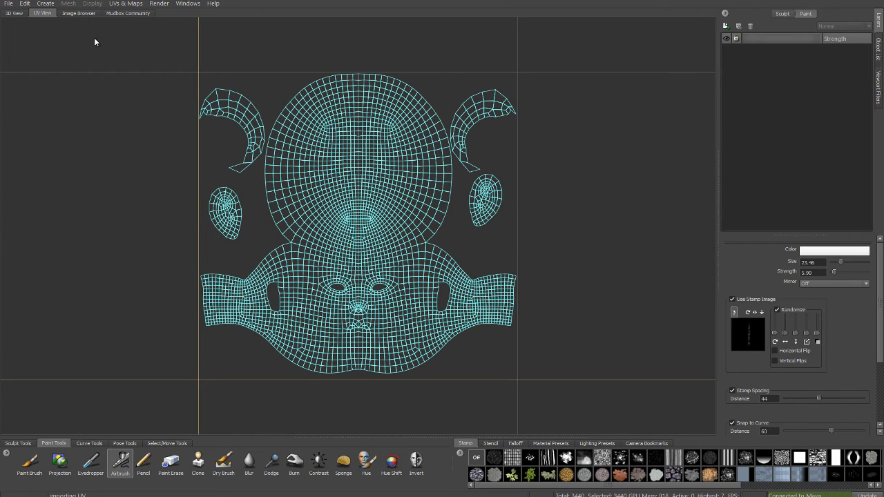
pyautogui.click(14, 13)
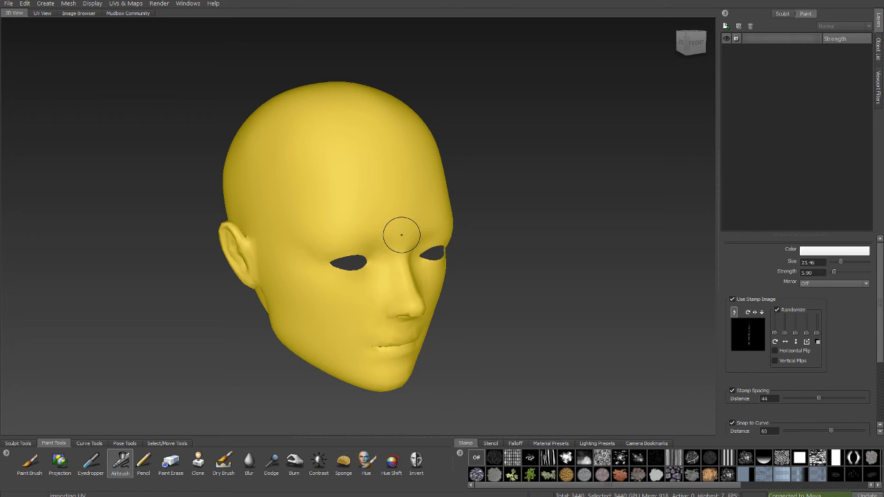
pyautogui.moveTo(356, 210); pyautogui.dragTo(318, 210, button='right')
pyautogui.keyDown('alt'); pyautogui.moveTo(286, 340); pyautogui.dragTo(275, 322); pyautogui.keyUp('alt')
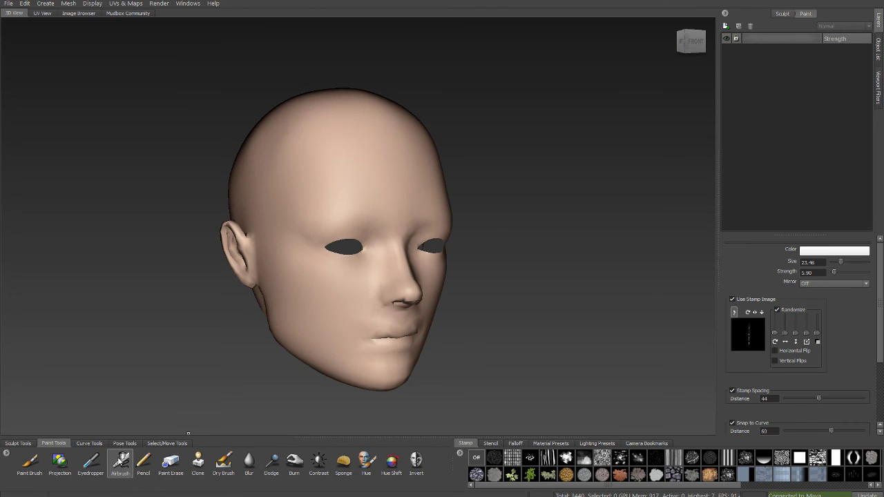
# Step: Start a new paint layer for the Airbrush on the head and review its available texture sizes and channel setting
pyautogui.click(316, 159)
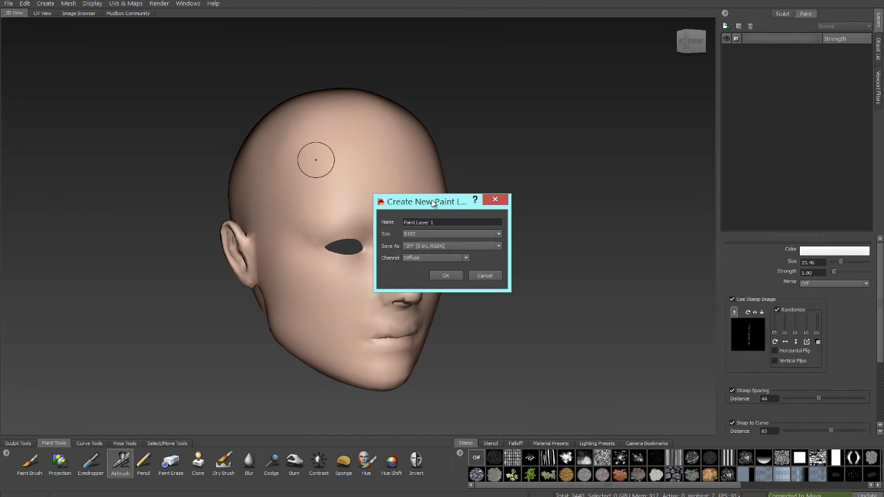
pyautogui.moveTo(434, 202); pyautogui.dragTo(471, 152)
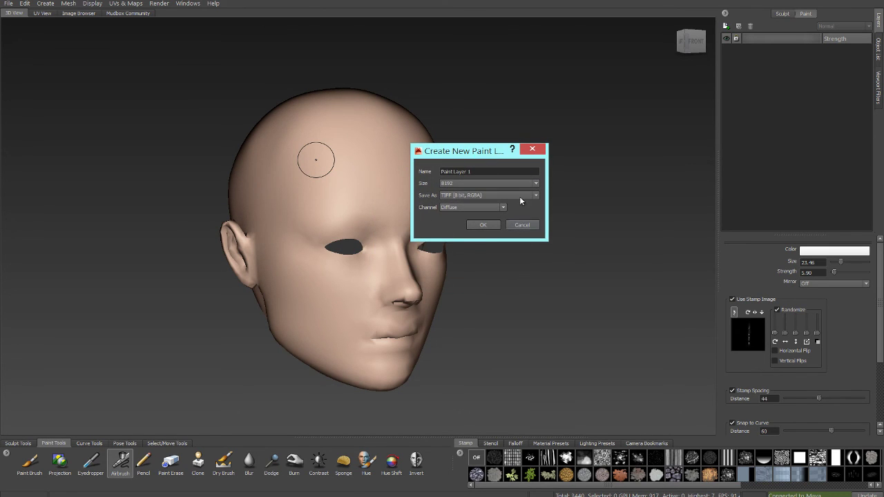
pyautogui.click(465, 183)
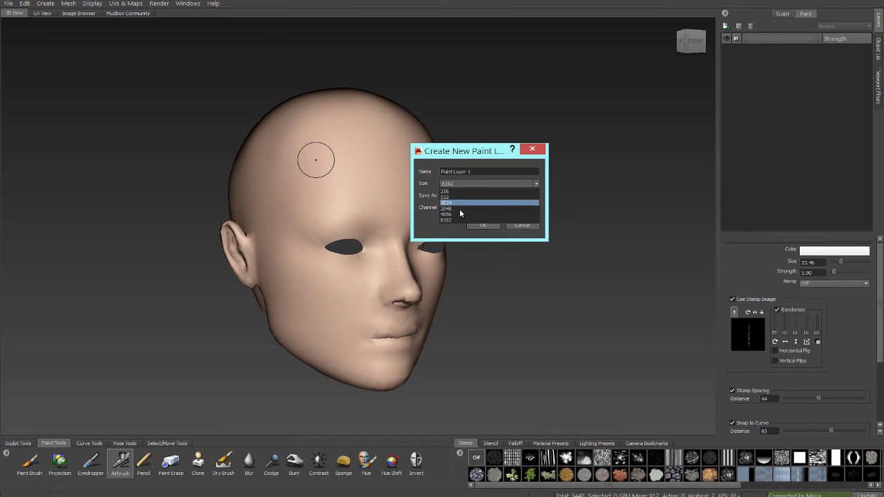
pyautogui.click(422, 224)
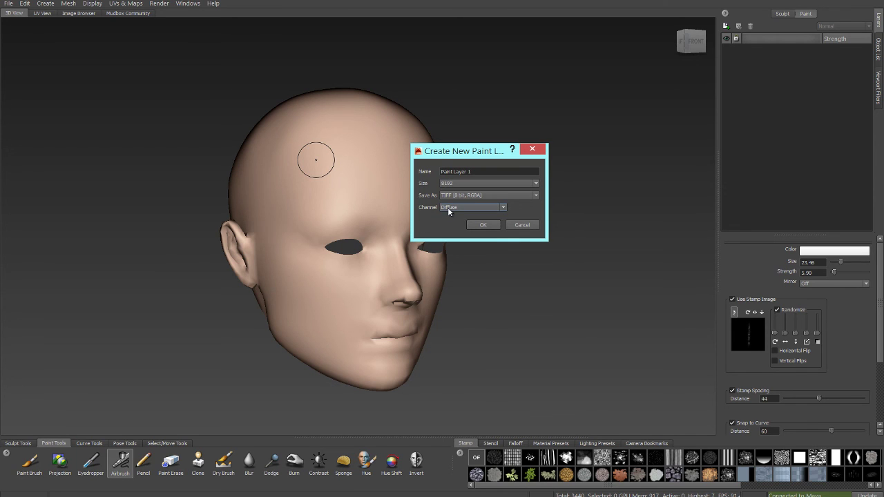
pyautogui.moveTo(448, 207)
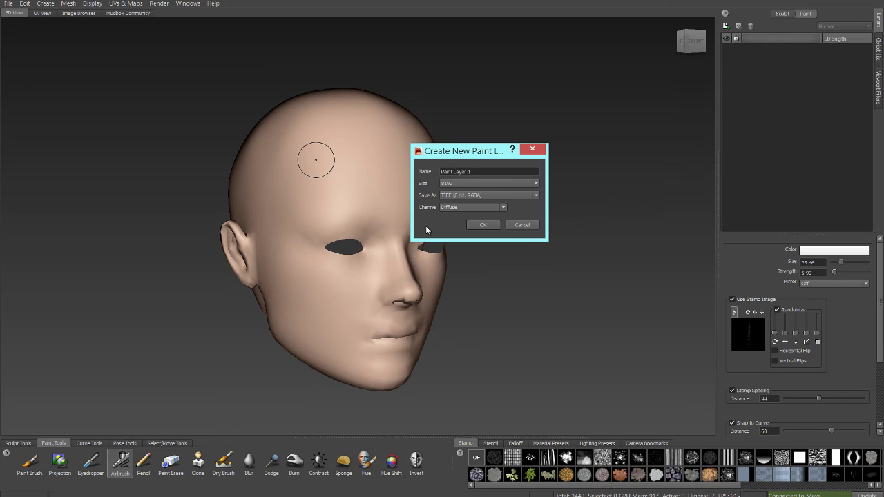